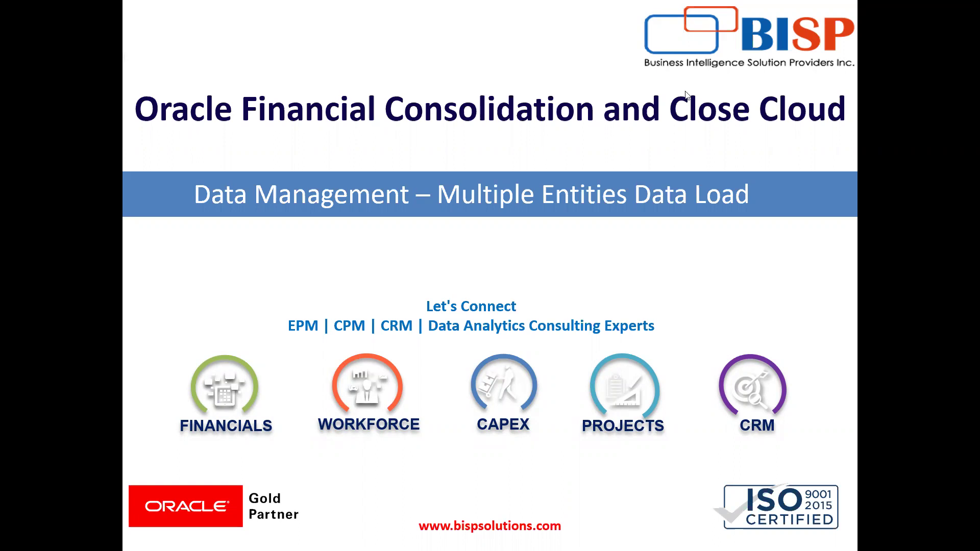
- Switch from the presentation to the EPM Cloud Financial Consolidation and Close home page in Chrome
key(alt+Tab)
key(alt+Tab)
key(alt+Tab)
key(alt+Tab)
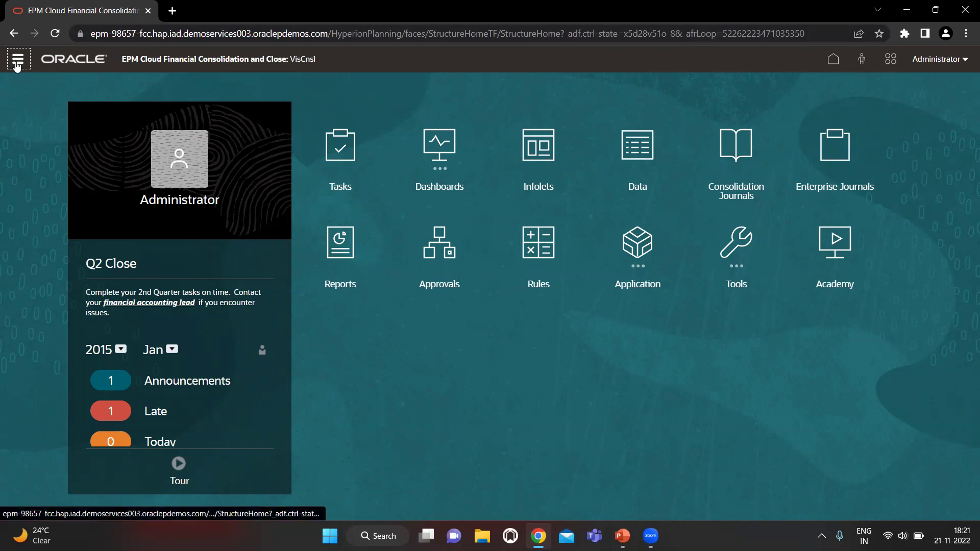
- Open Data Management from the application's integration links and maximize its window
click(16, 63)
click(17, 63)
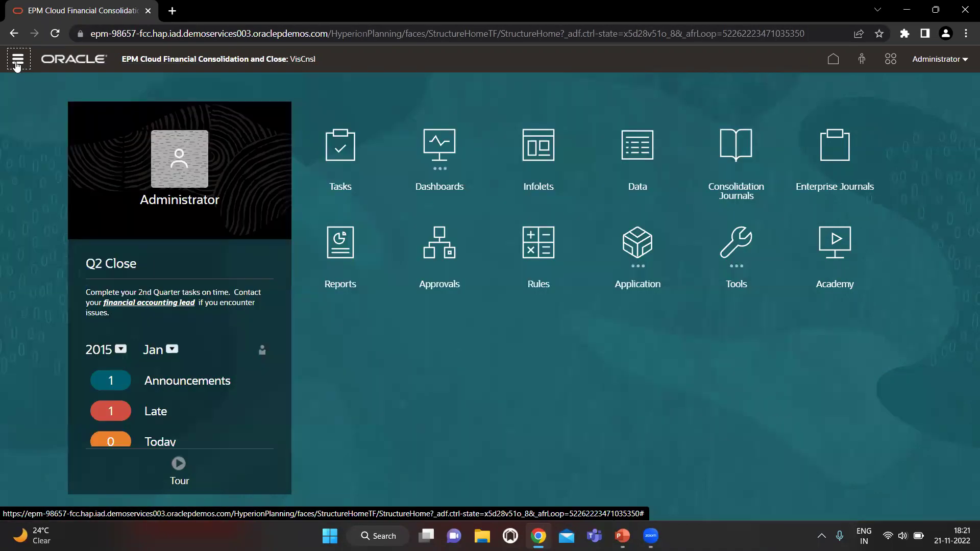
click(17, 63)
scroll(580, 381, down, 1)
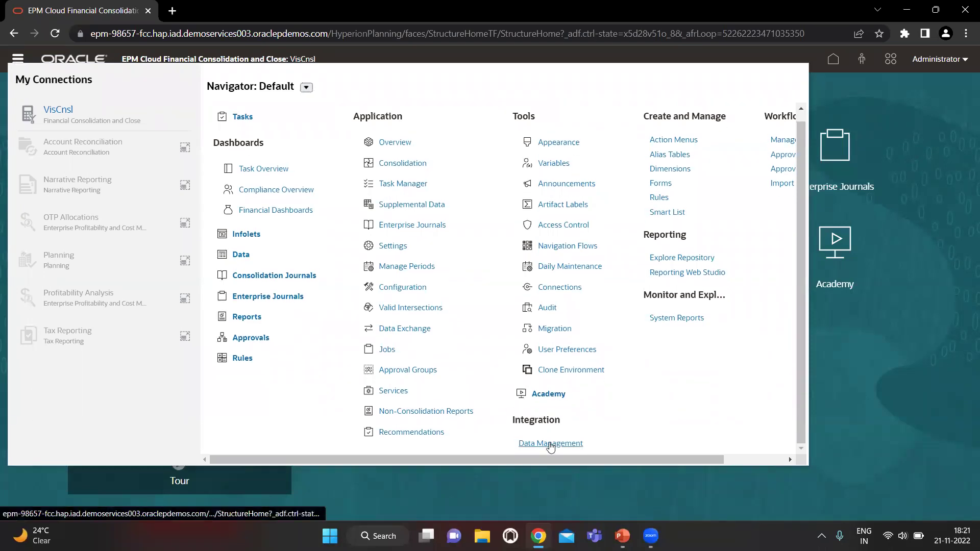
click(550, 445)
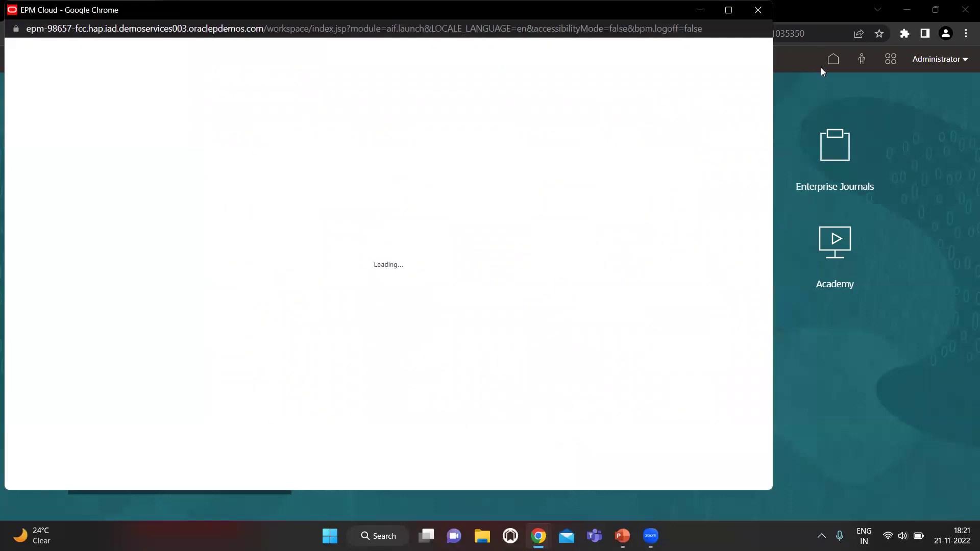
key(super+z)
key(super+Up)
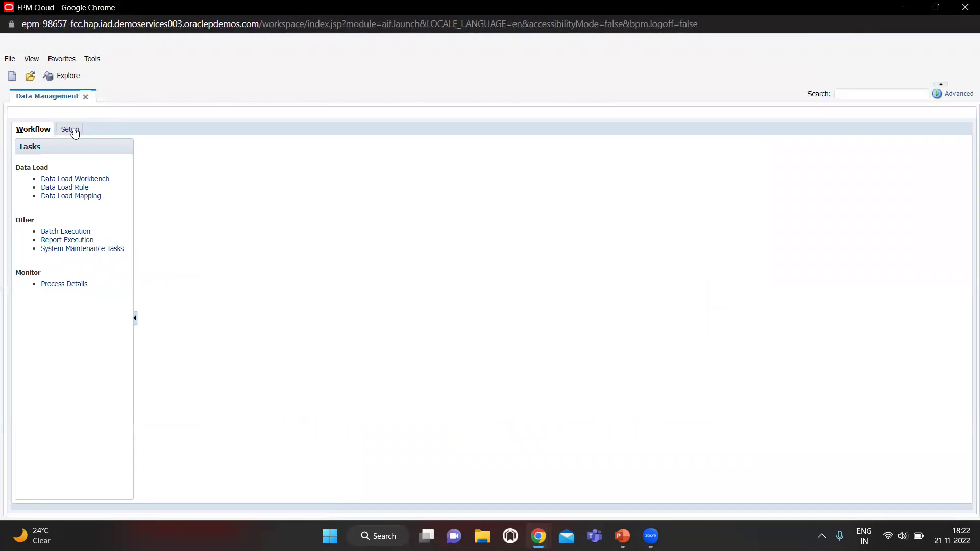
- In the Data Management setup, select File as the registered source system and save it
click(74, 132)
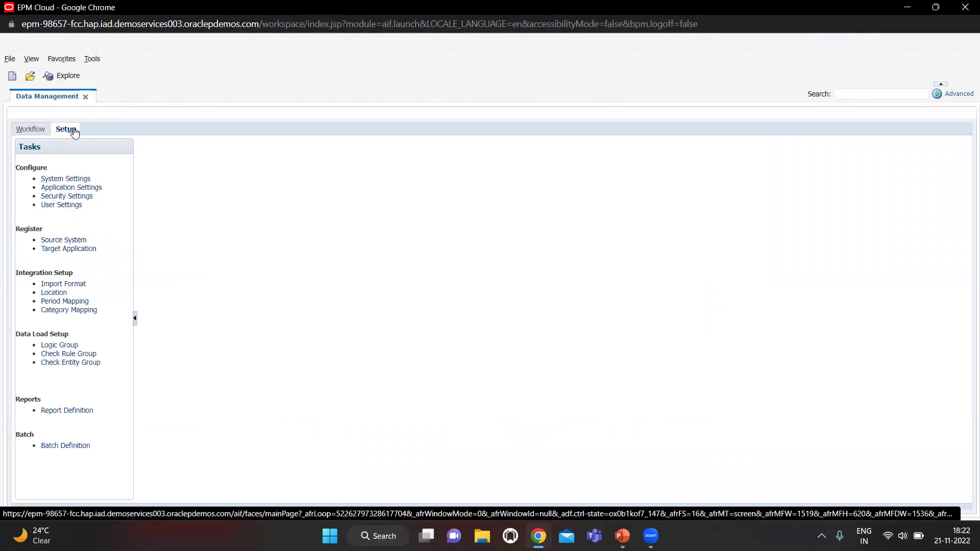
click(75, 239)
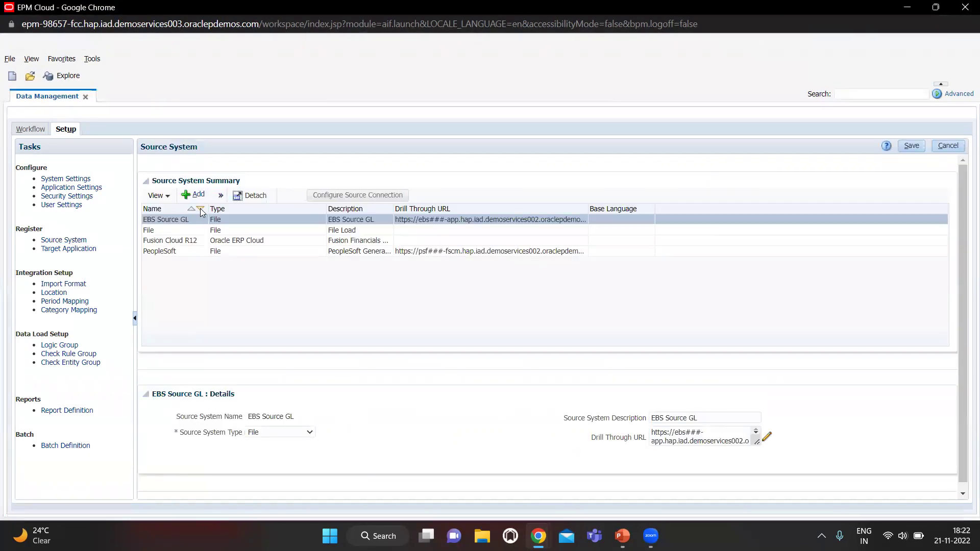
click(229, 232)
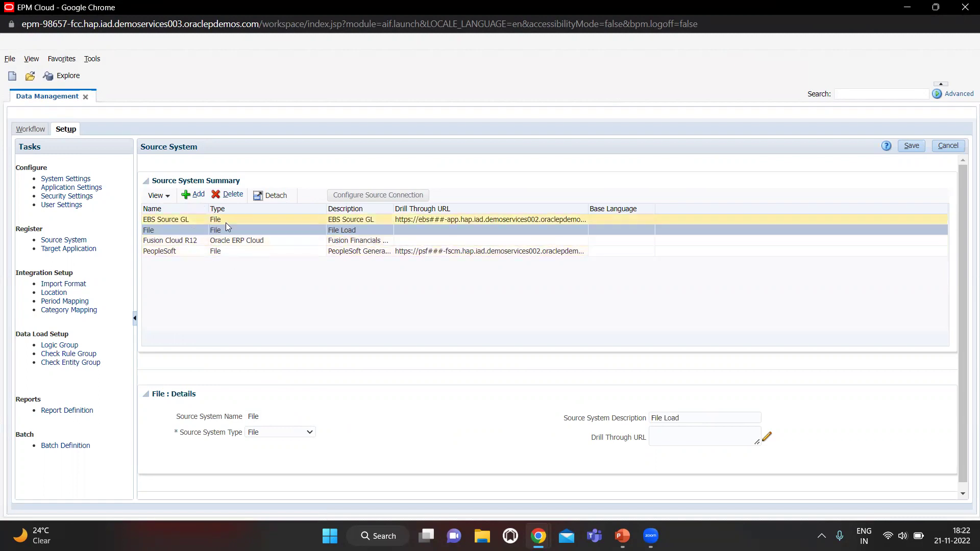
click(903, 146)
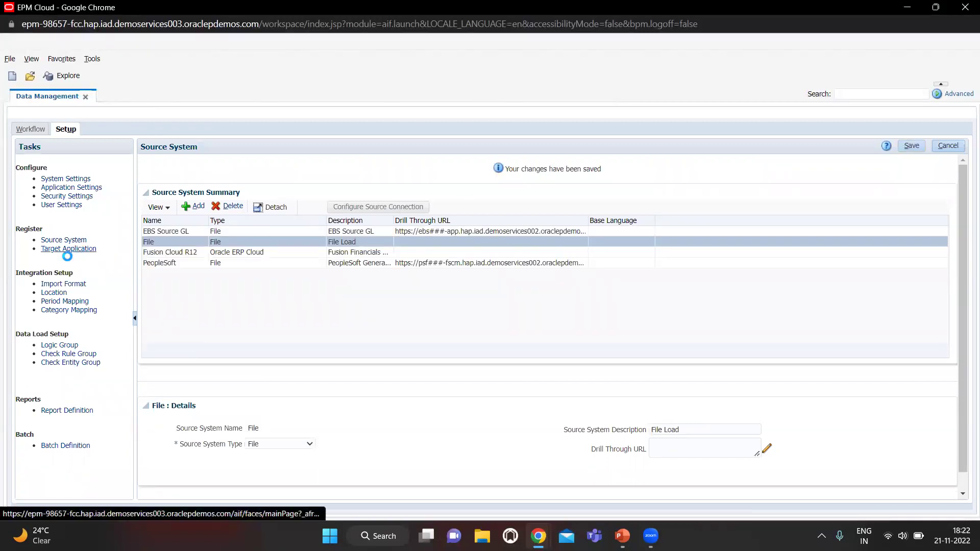
- Select VisCnsl among the registered target applications, save it, and review its dimension details
click(45, 250)
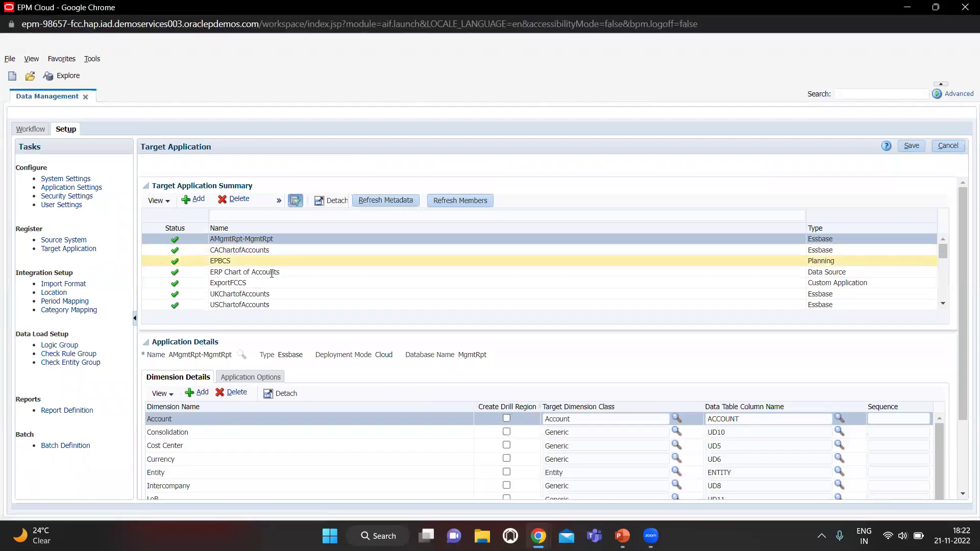
scroll(281, 280, down, 5)
scroll(282, 280, down, 5)
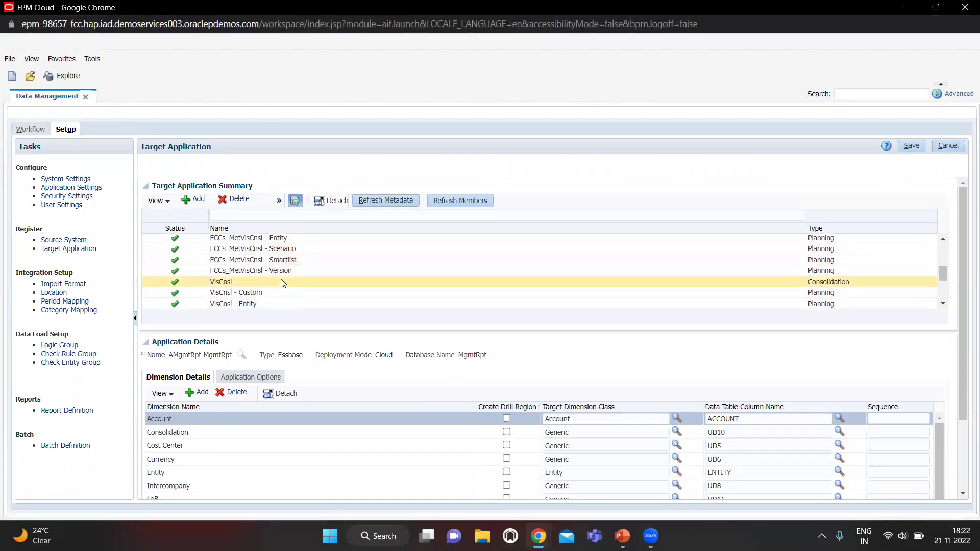
scroll(270, 287, down, 5)
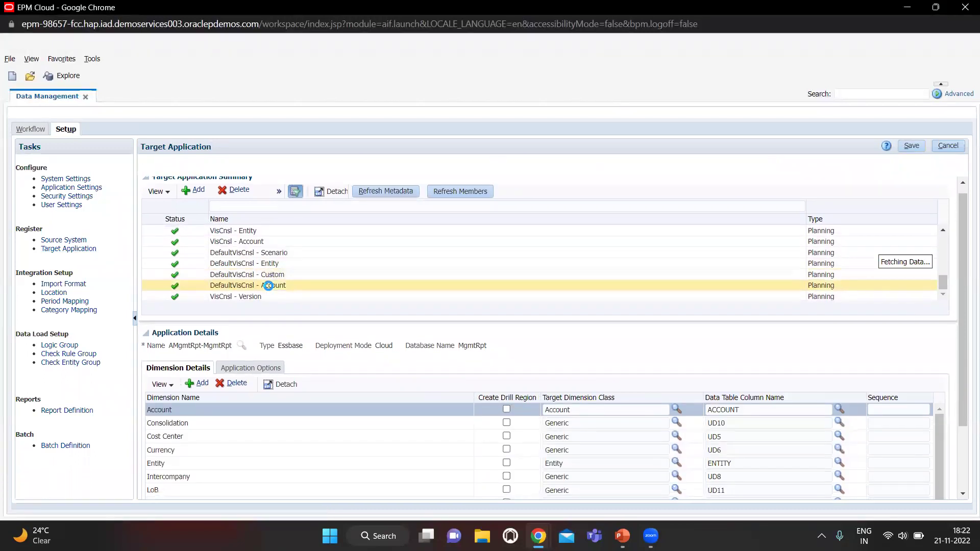
scroll(295, 325, up, 2)
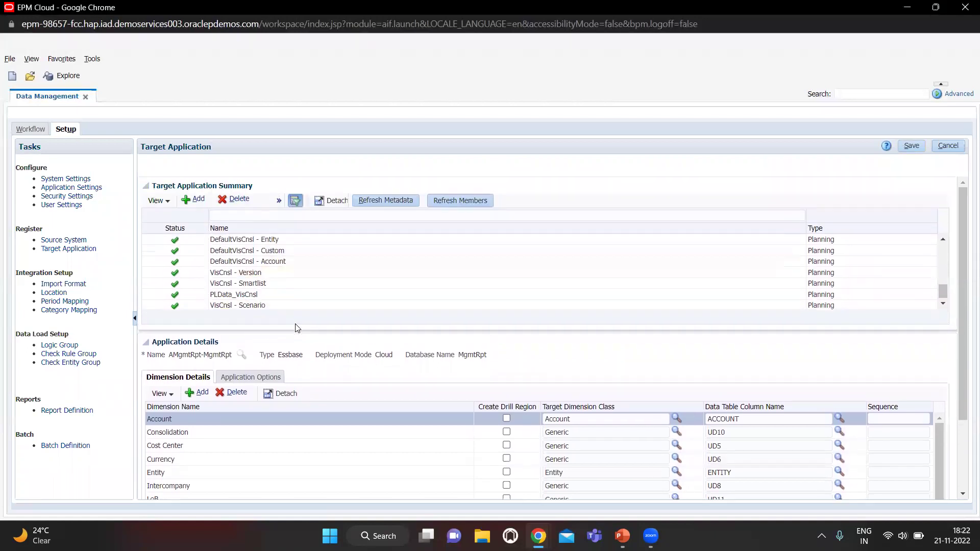
scroll(330, 267, up, 5)
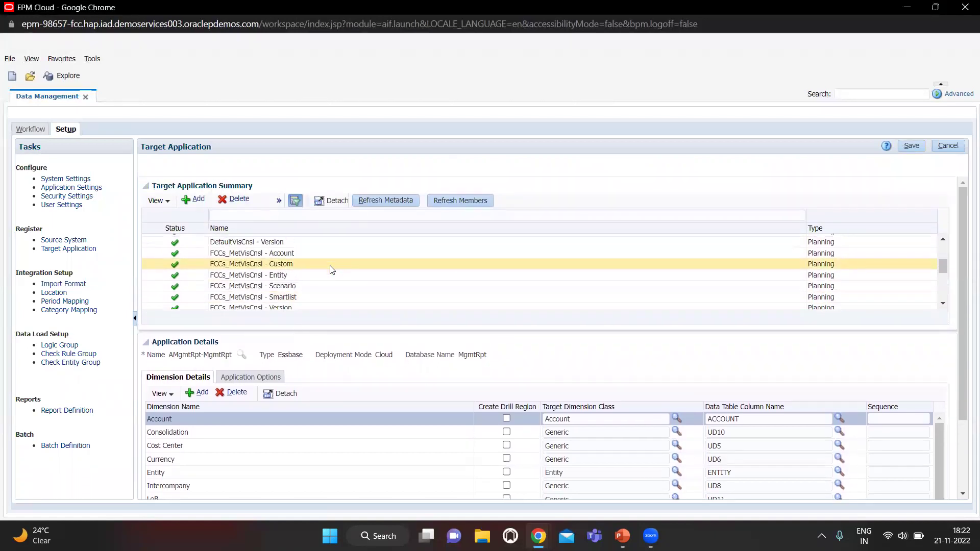
click(273, 291)
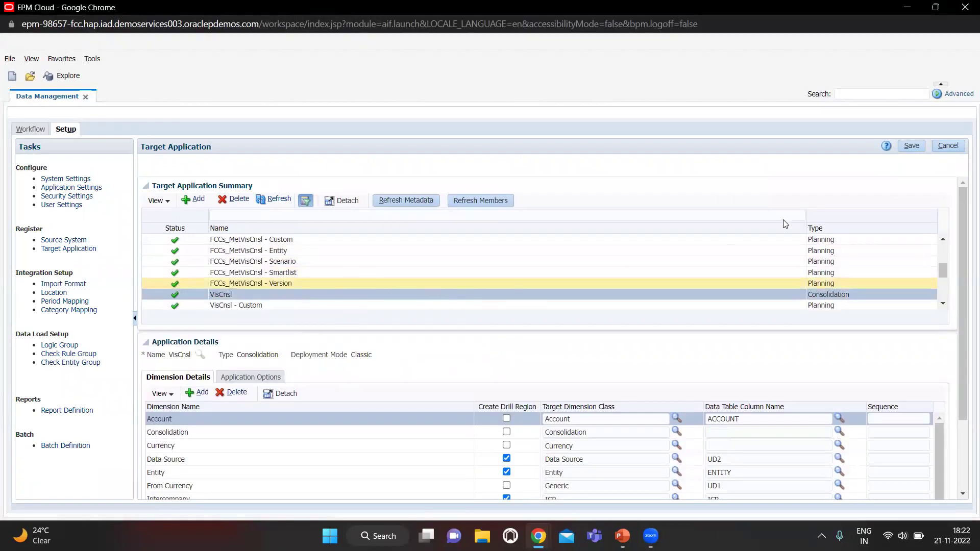
click(911, 146)
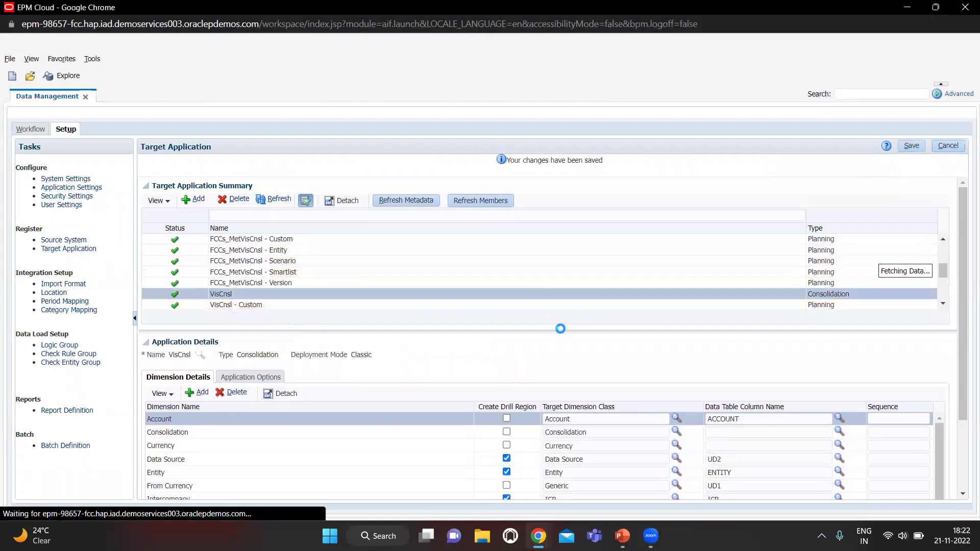
scroll(565, 298, down, 1)
scroll(565, 298, down, 2)
scroll(560, 372, down, 2)
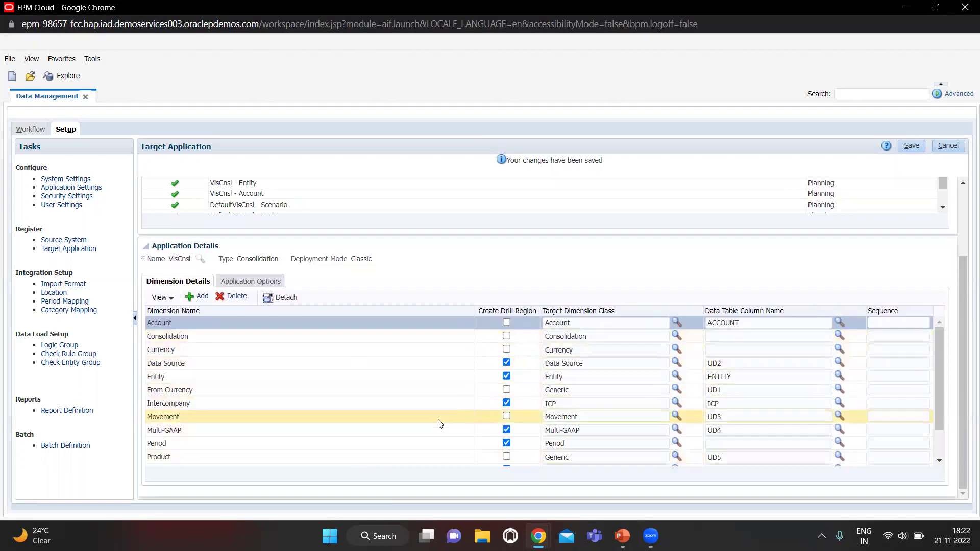
- Add and save an import format named IMF_DLentites with the file type Delimited - Numeric Data
click(54, 283)
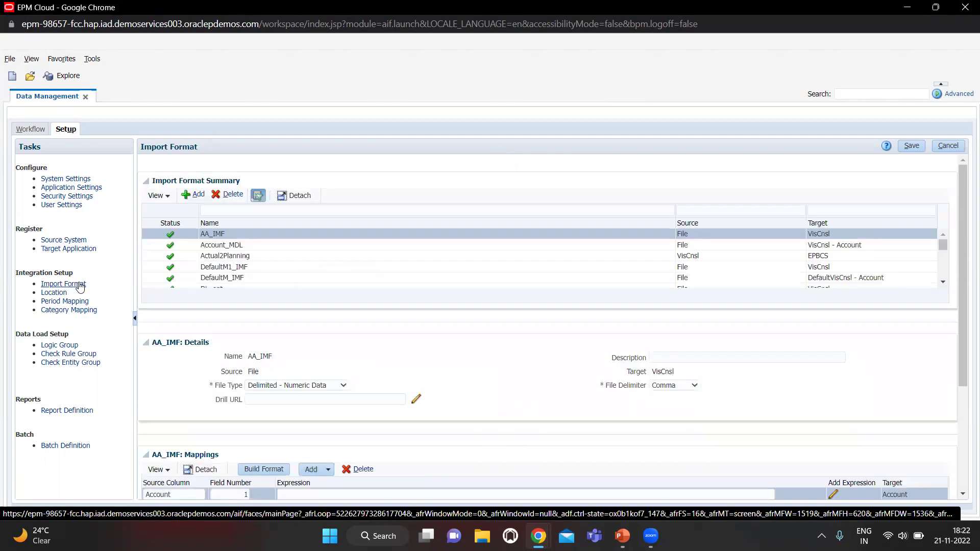
scroll(281, 246, down, 2)
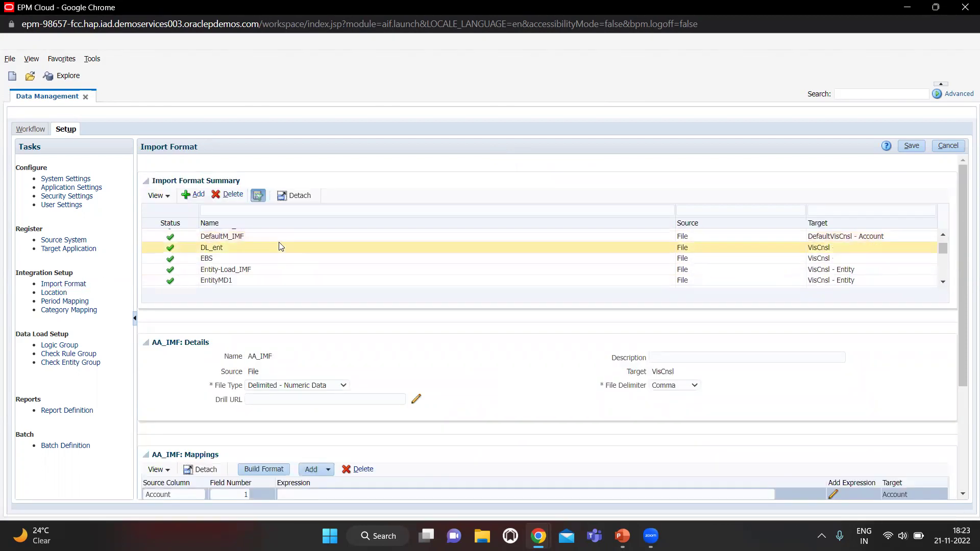
scroll(279, 250, down, 2)
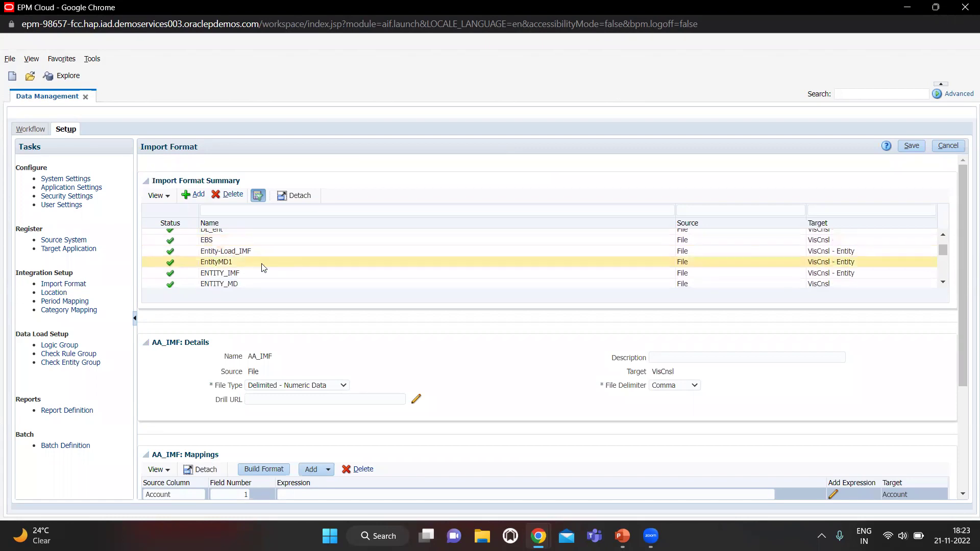
scroll(263, 266, down, 5)
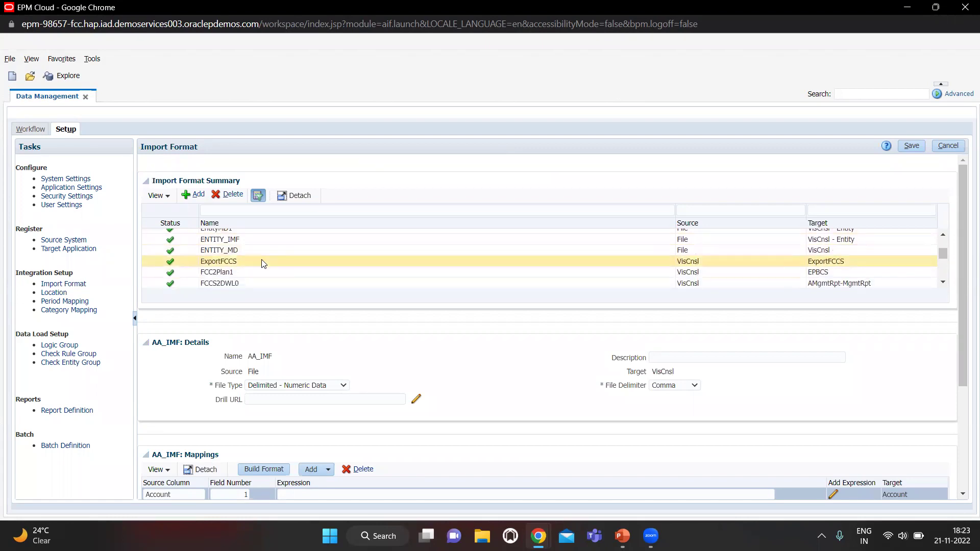
click(196, 197)
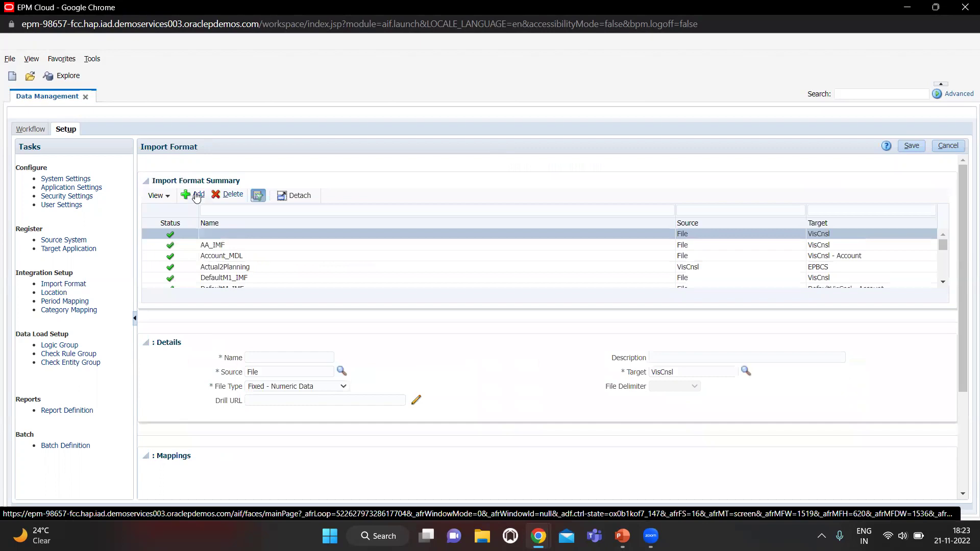
click(261, 356)
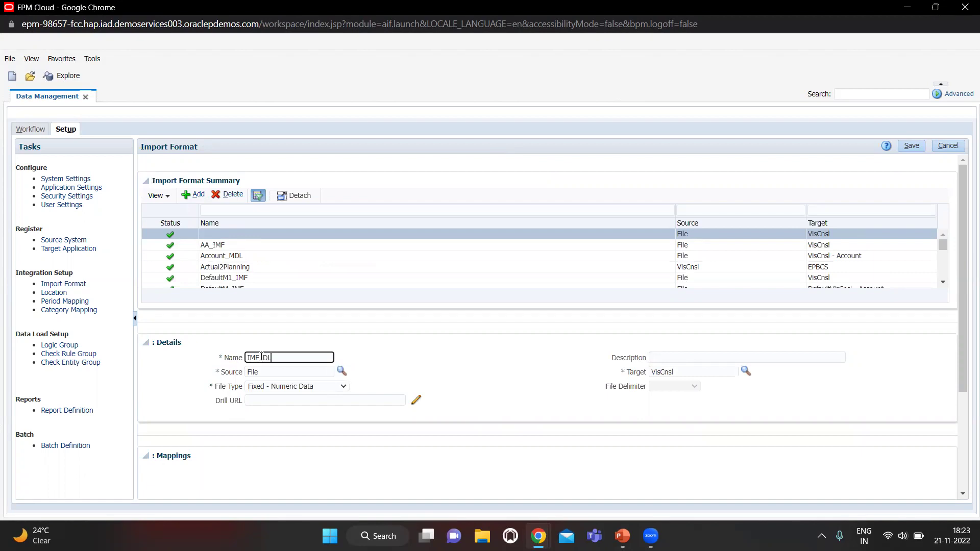
text(IMF_DLentites)
click(325, 388)
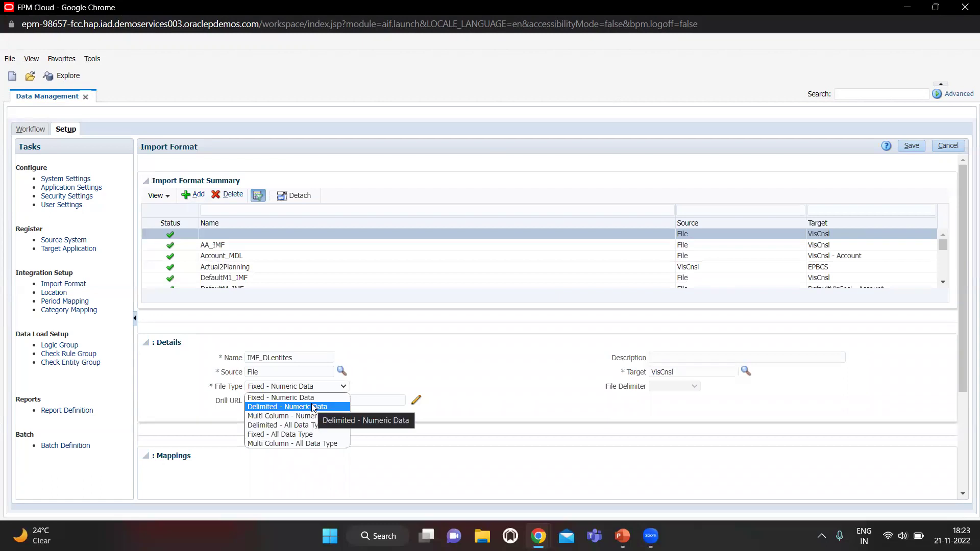
click(311, 407)
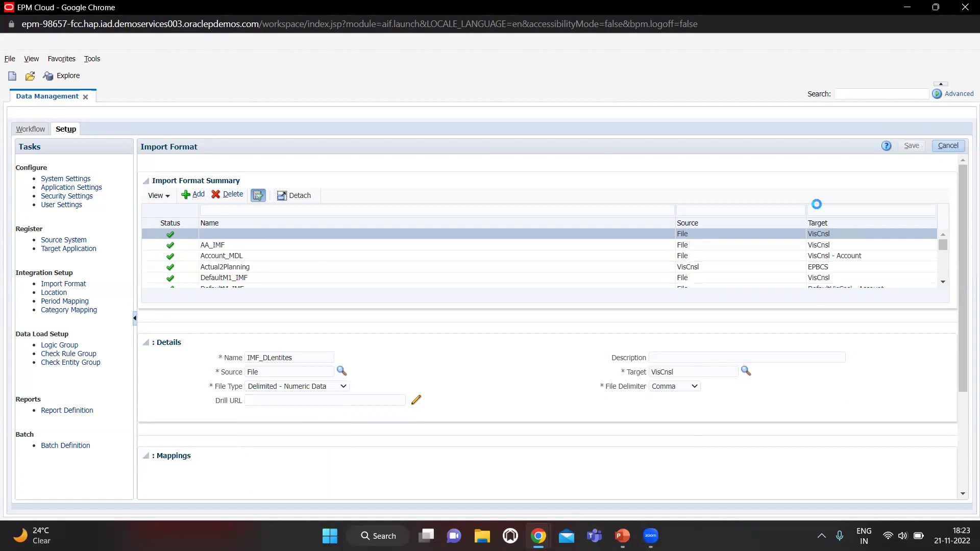
- Find the IMF_DLentites import format in the summary list and select it to show its details
scroll(352, 411, down, 2)
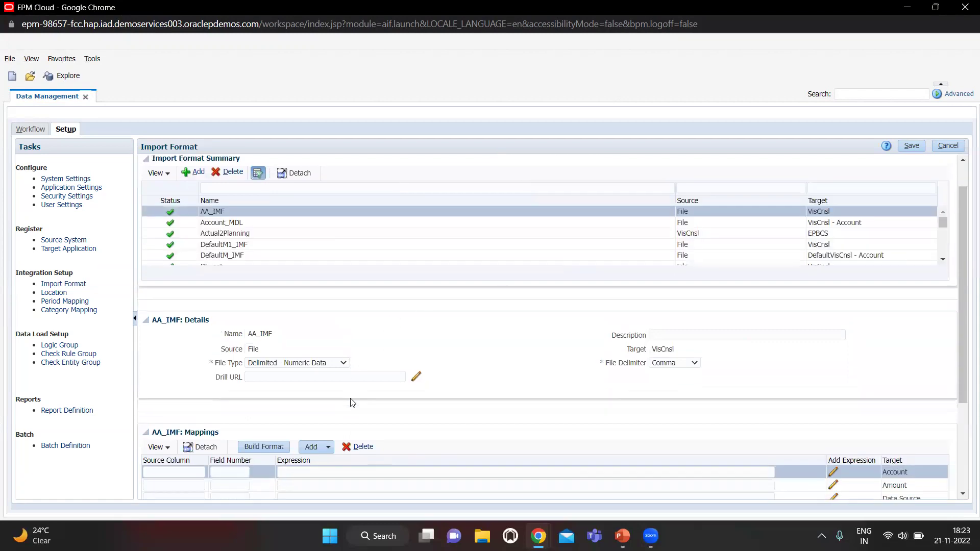
scroll(236, 234, down, 3)
scroll(236, 234, down, 5)
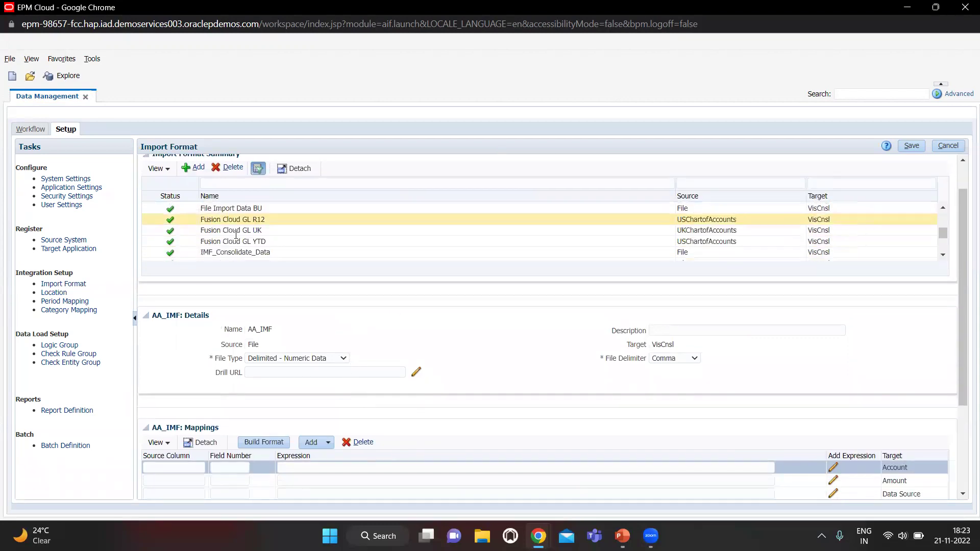
scroll(235, 236, down, 1)
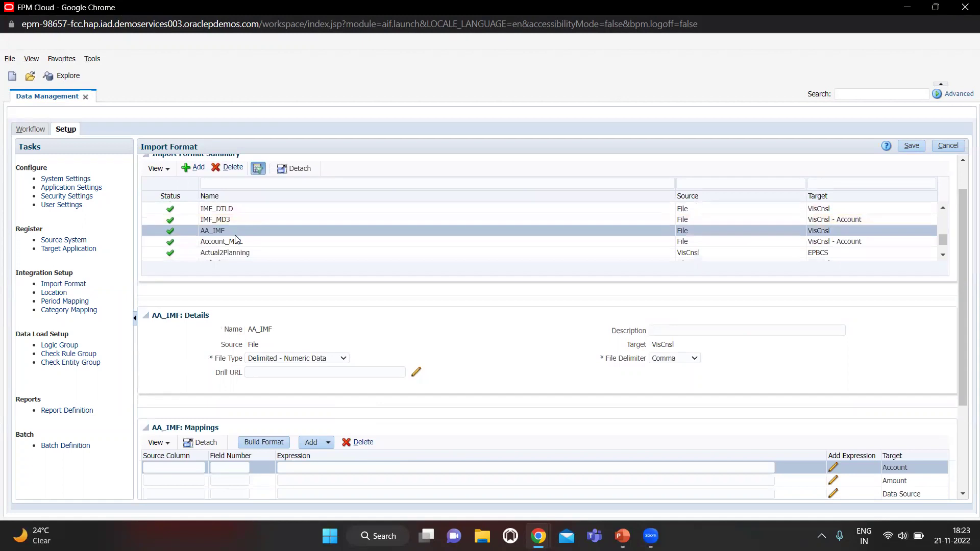
scroll(239, 235, up, 3)
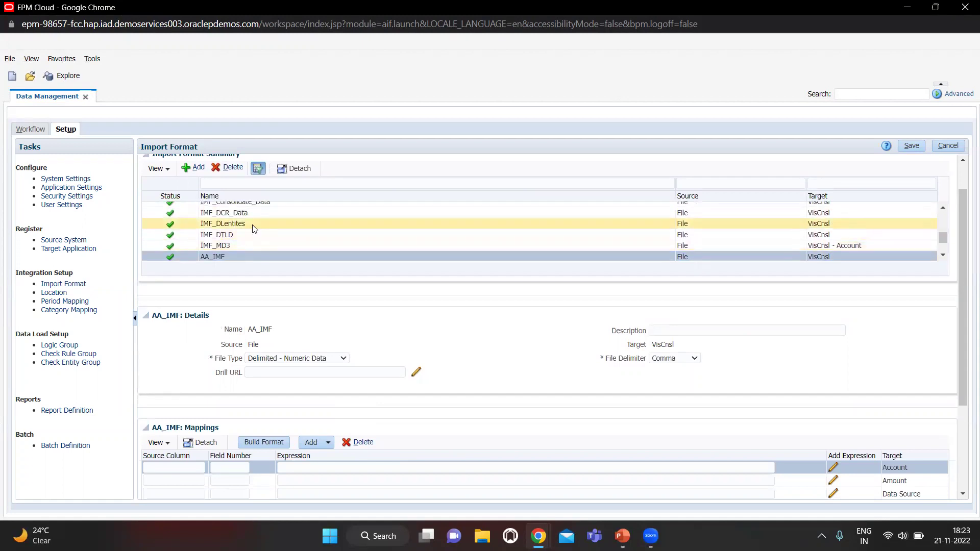
click(252, 224)
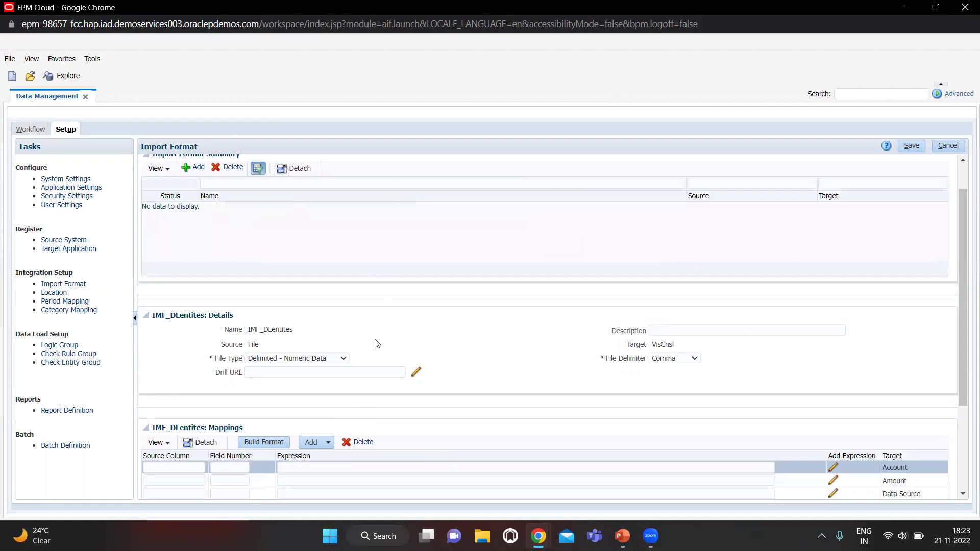
- Enter Account as the source column for the Account target in the IMF_DLentites mappings
scroll(378, 342, down, 2)
click(167, 374)
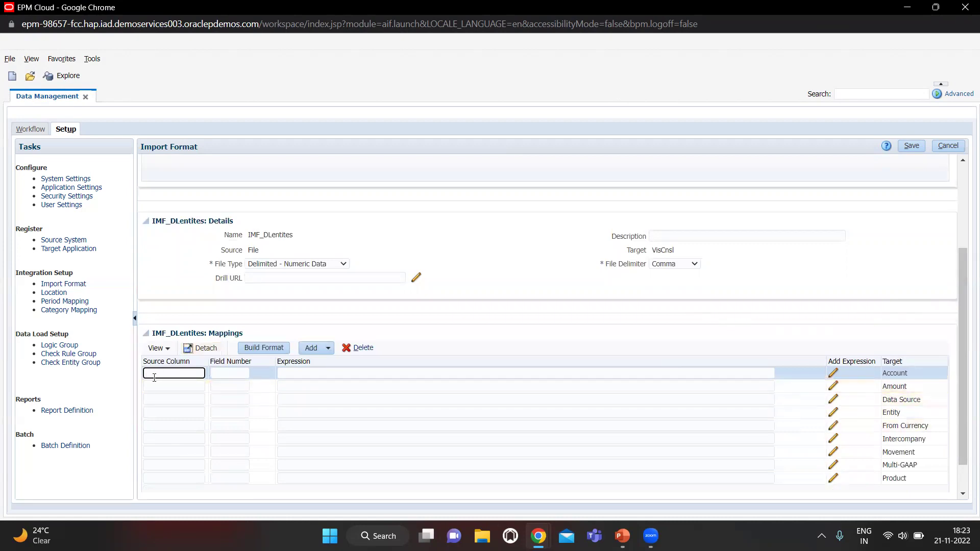
text(Acc)
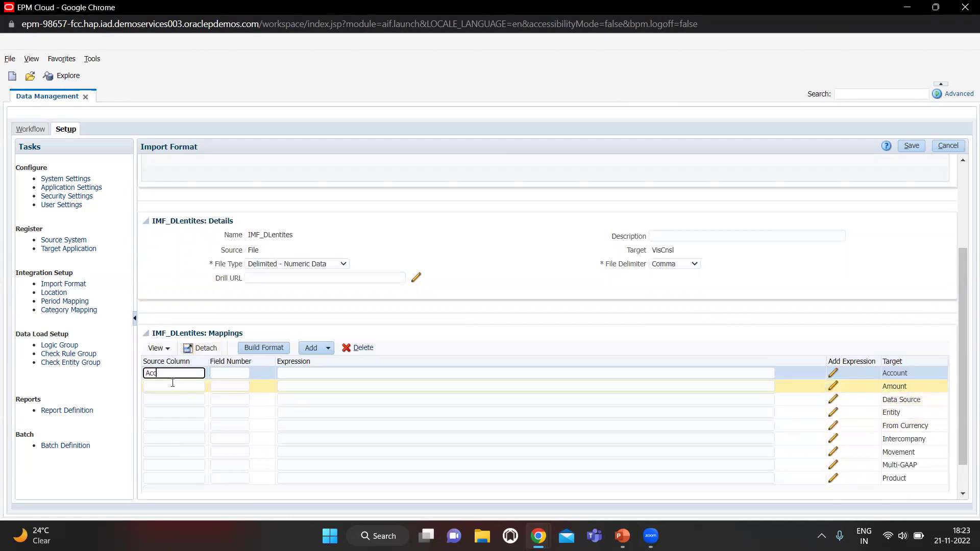
text(ount)
click(234, 377)
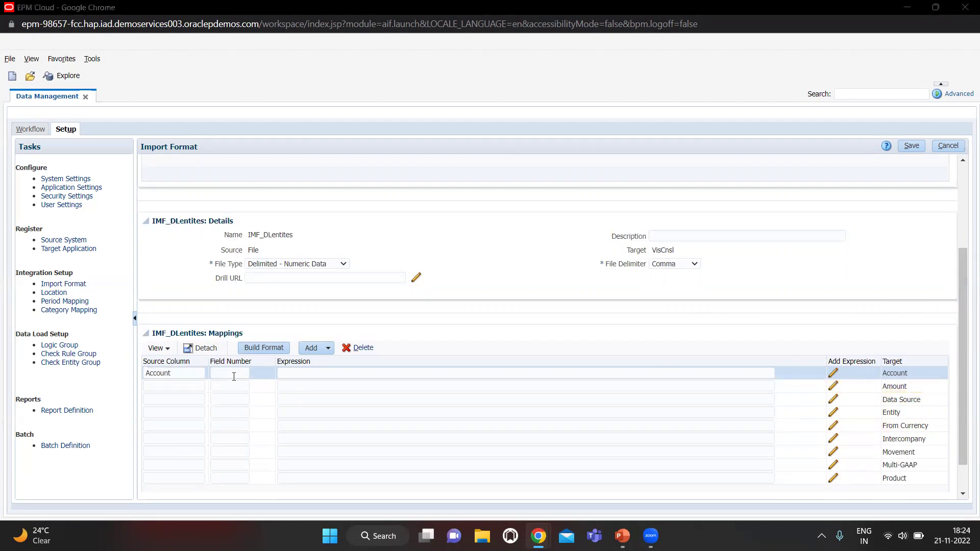
- Switch to the desktop and open the source file Multi Entity Data.csv in Excel
key(alt+Tab)
key(super+Down)
key(super+Down)
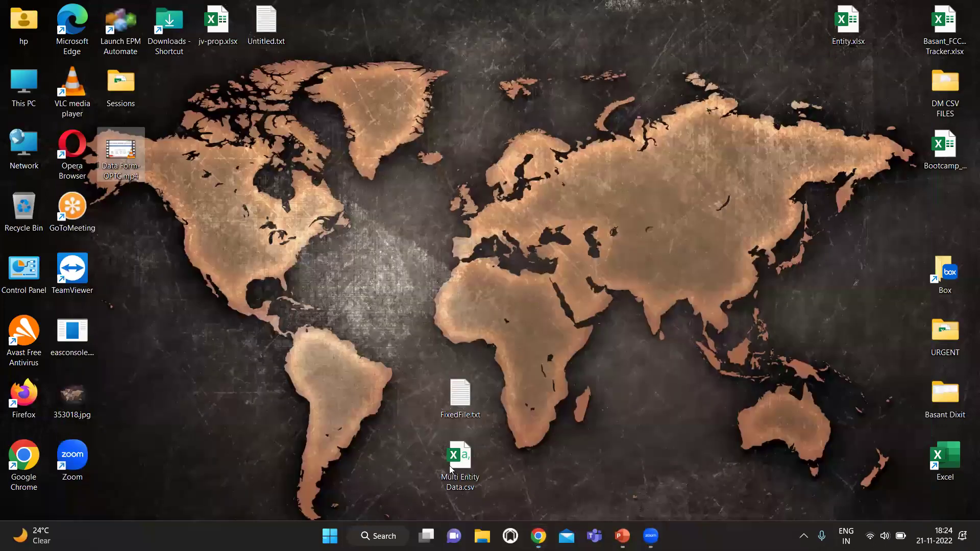
click(457, 465)
double_click(456, 466)
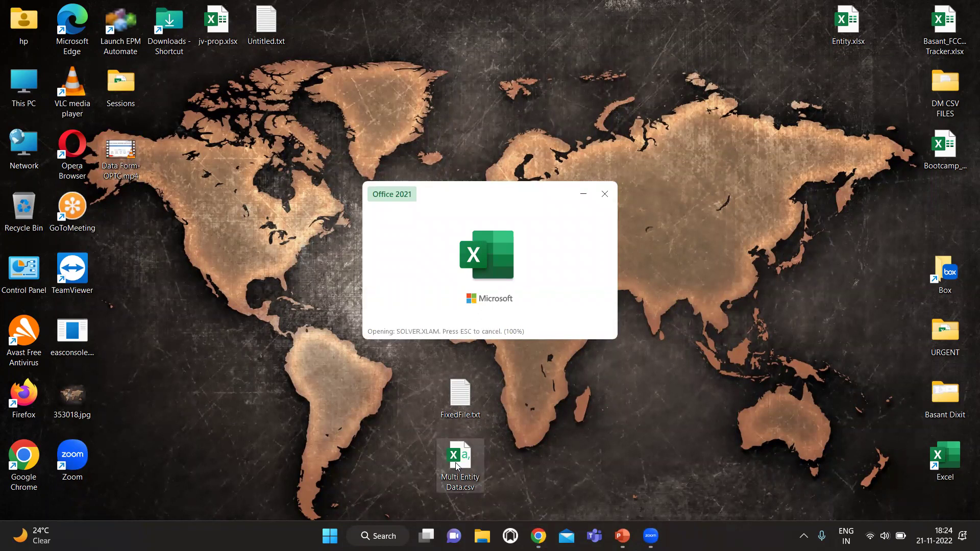
- Maximize the Multi Entity Data.csv window and examine the account codes in column A
key(alt+space)
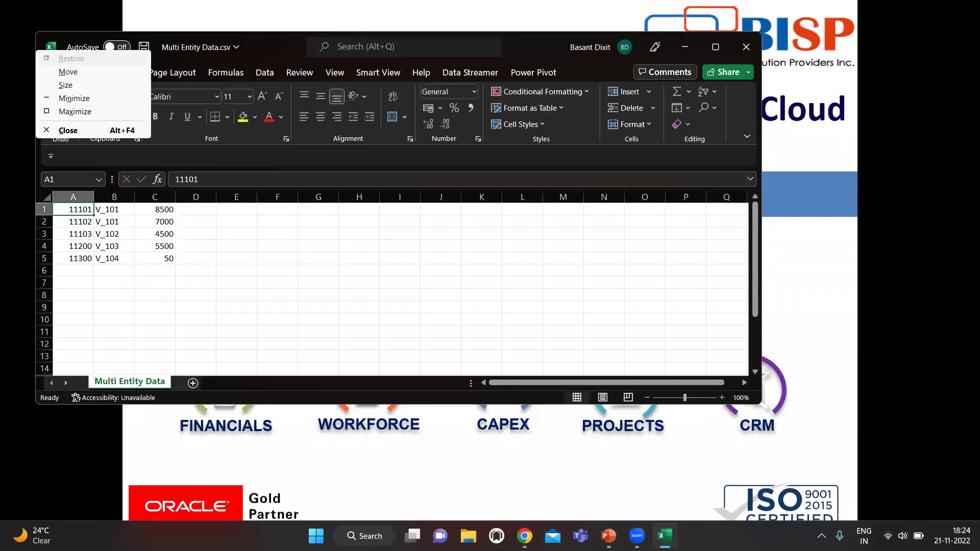
key(x)
key(Down)
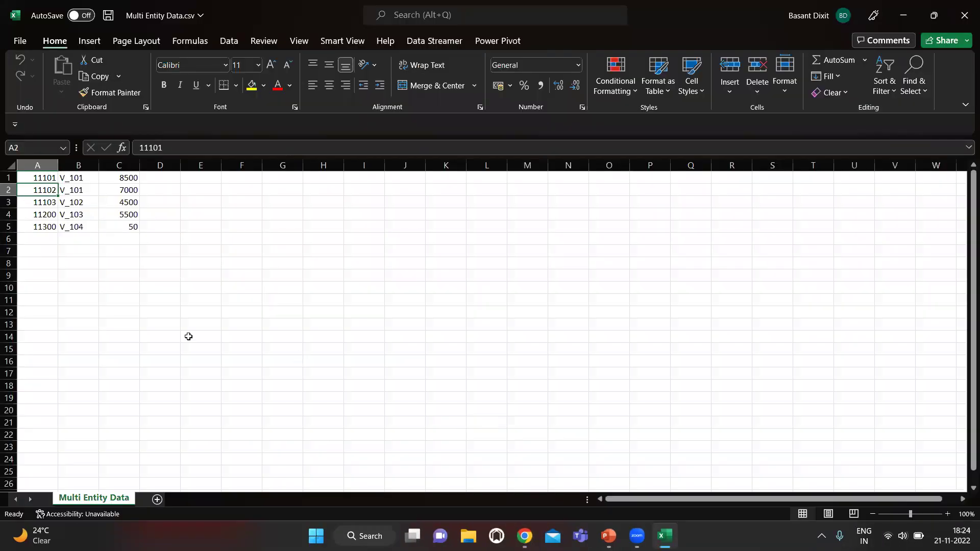
key(Up)
key(ctrl+space)
key(Right)
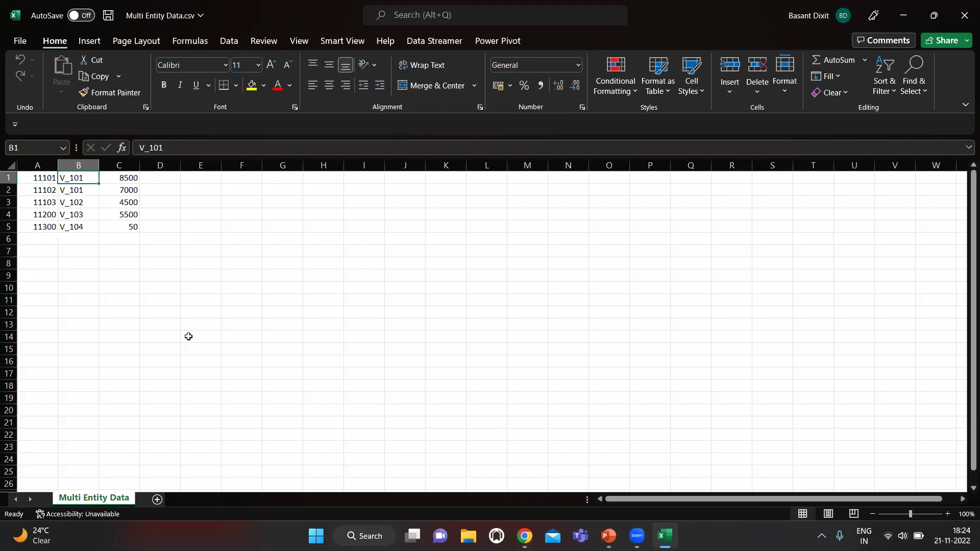
- Examine the entity codes in column B and the amounts in column C of Multi Entity Data.csv
key(ctrl+space)
key(Up)
key(shift+Down)
key(shift+Down)
key(shift+Up)
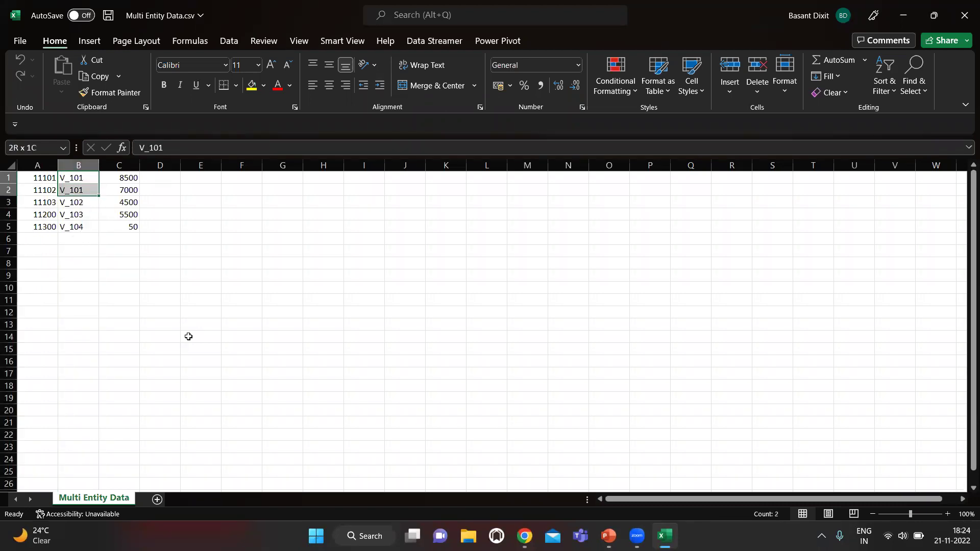
key(shift+Up)
key(shift+Down)
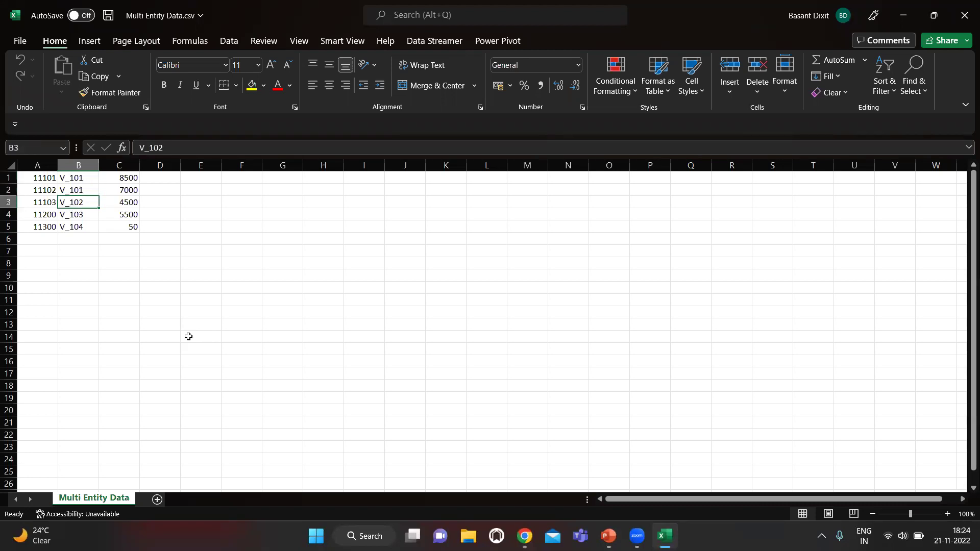
key(Down)
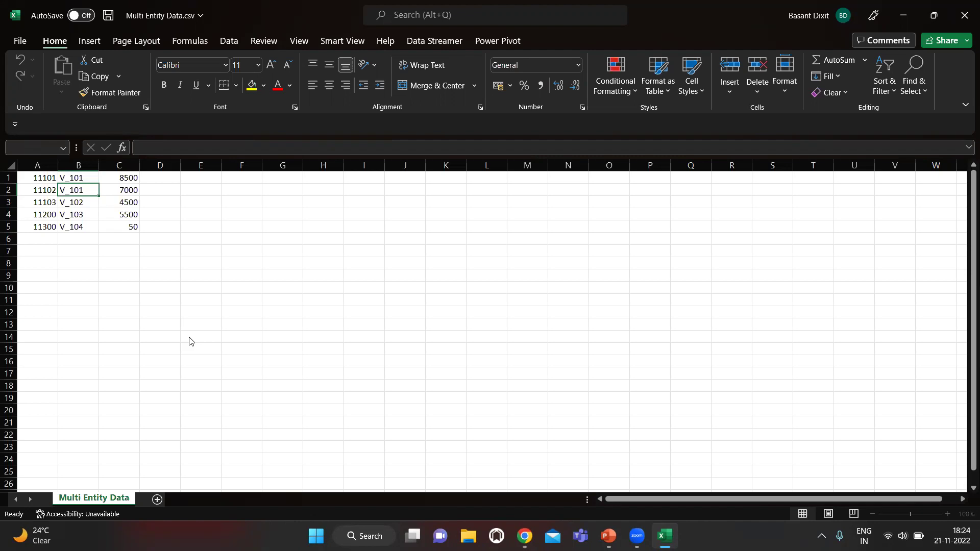
key(Down)
key(Down)
key(Down)
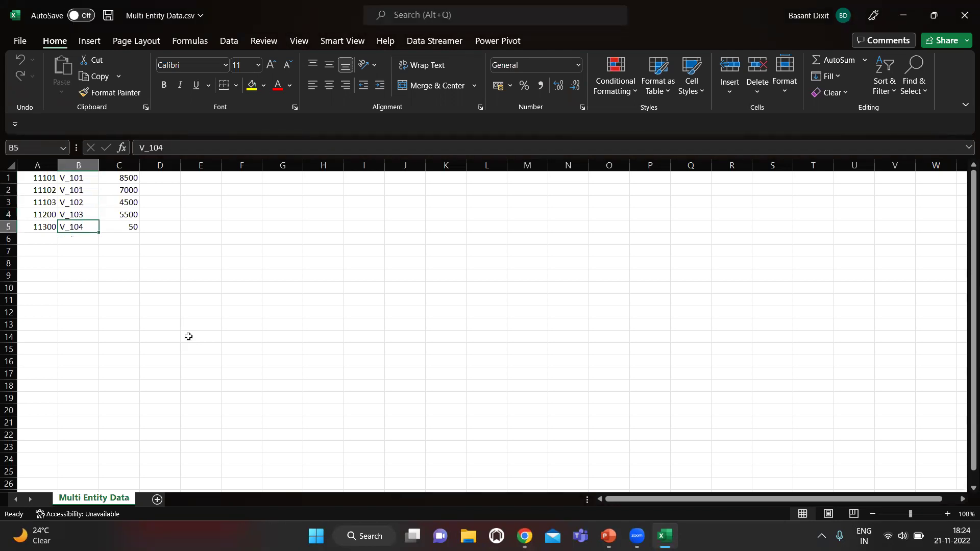
click(125, 204)
key(ctrl+space)
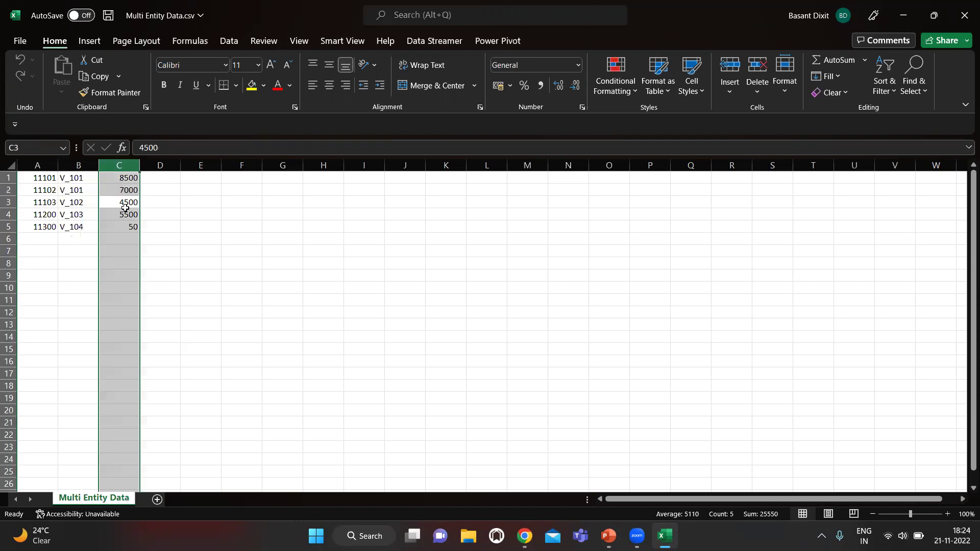
click(126, 210)
- Switch back to Data Management in Chrome and set the Account mapping's field number to 1
key(alt+Tab)
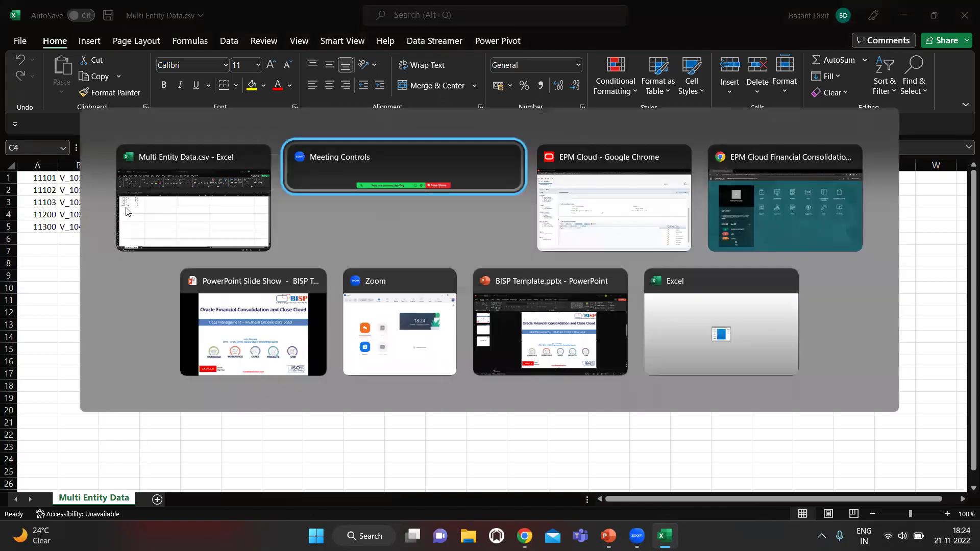
key(Tab)
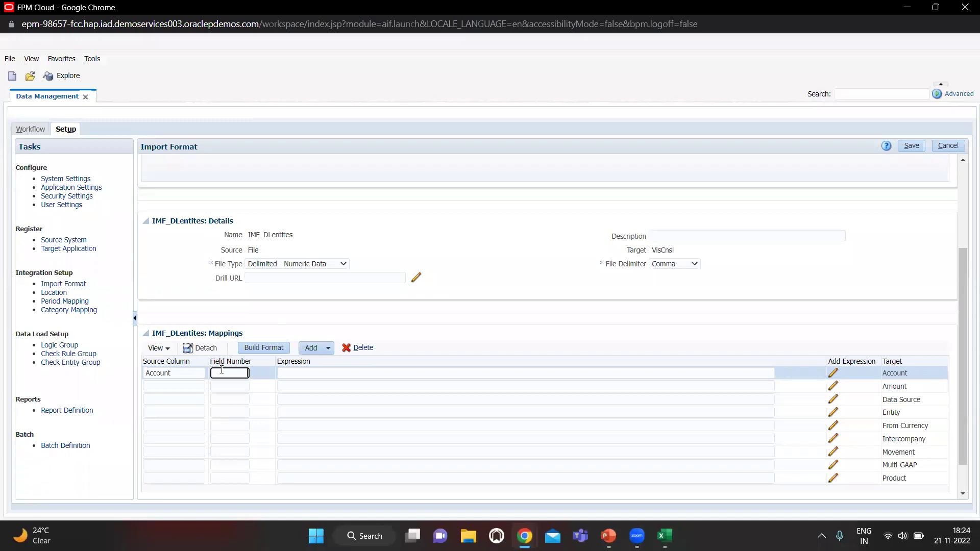
key(Tab)
key(Tab)
key(Tab)
- Map the Amount target to source column Amount with field number 3
text(Amount)
key(Tab)
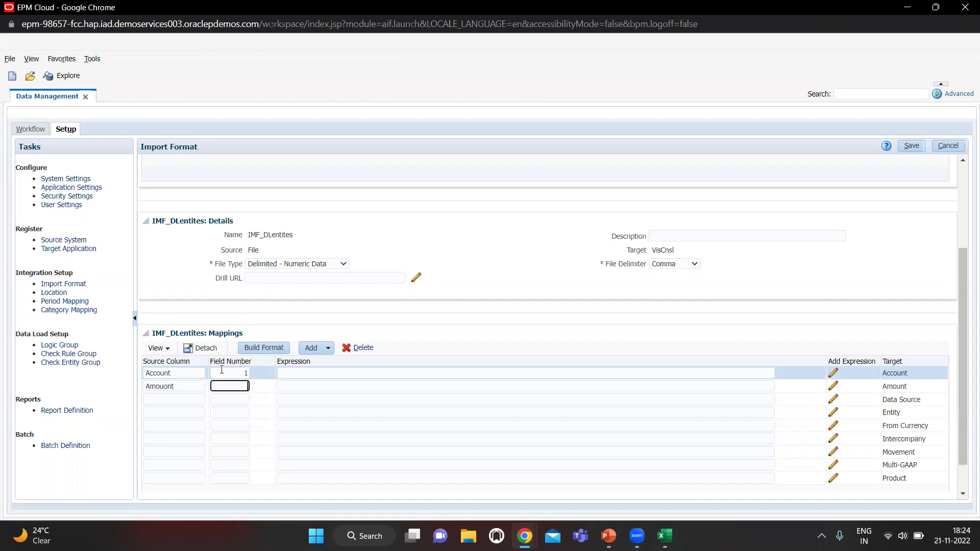
key(shift+Tab)
text(Amount)
key(Tab)
key(Tab)
key(Tab)
key(Tab)
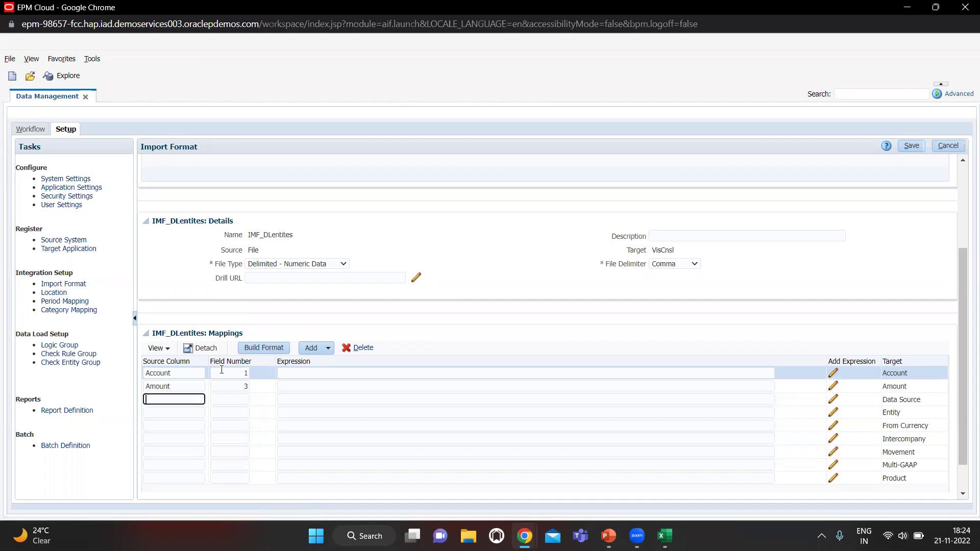
- Map the Data Source and Entity targets to source columns Data source and Entity, each with field number 2
text(Data source)
key(Tab)
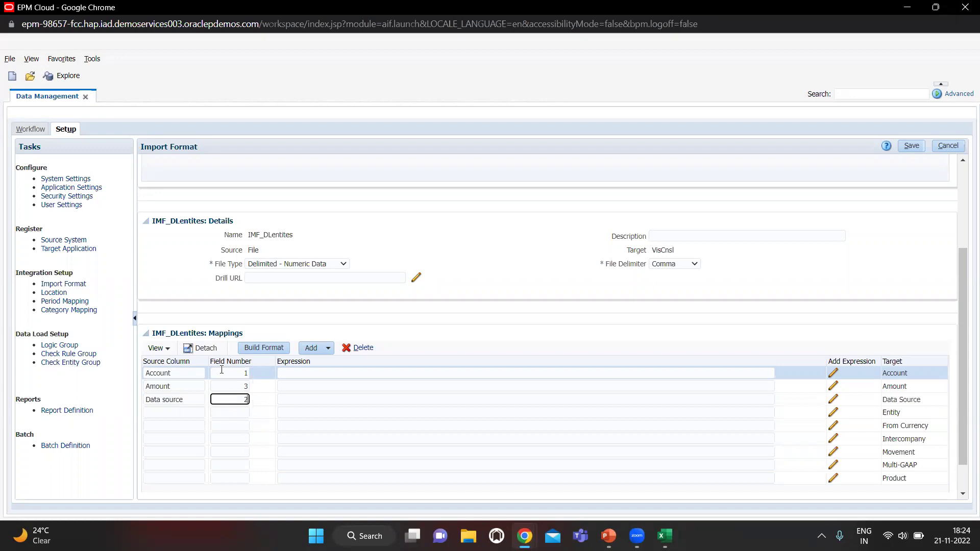
key(Tab)
key(Tab)
key(Tab)
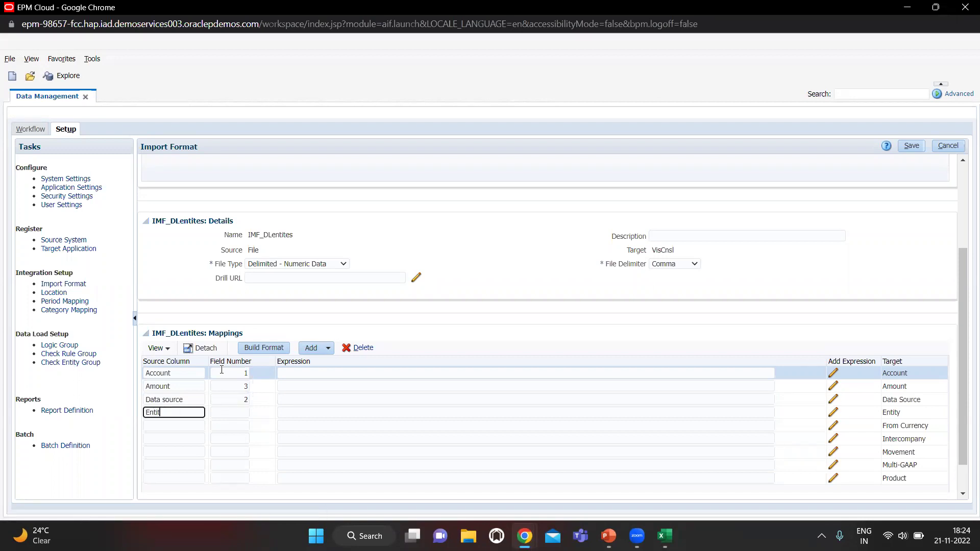
text(y)
key(Tab)
text(2)
key(Tab)
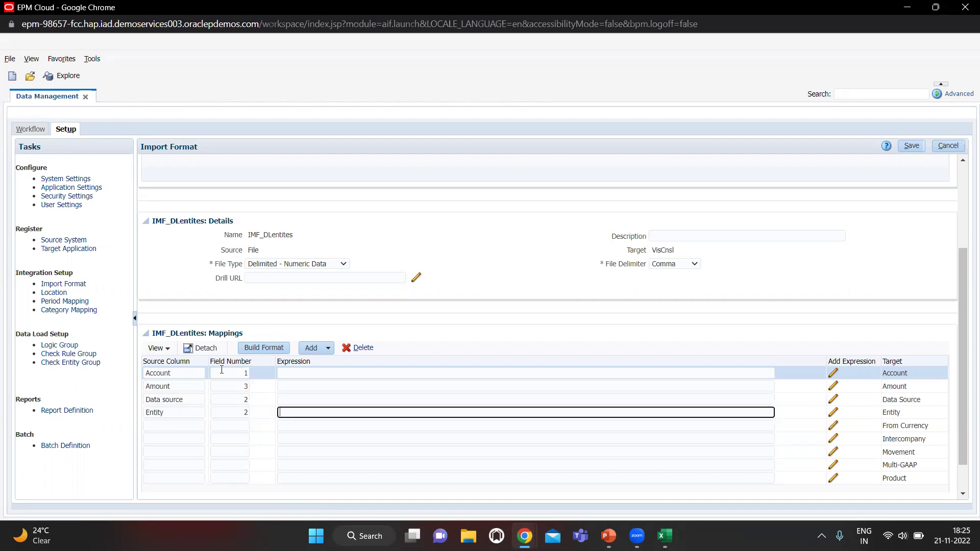
- Map the From Currency and Intercompany targets to source columns of the same names, each with field number 2
key(Tab)
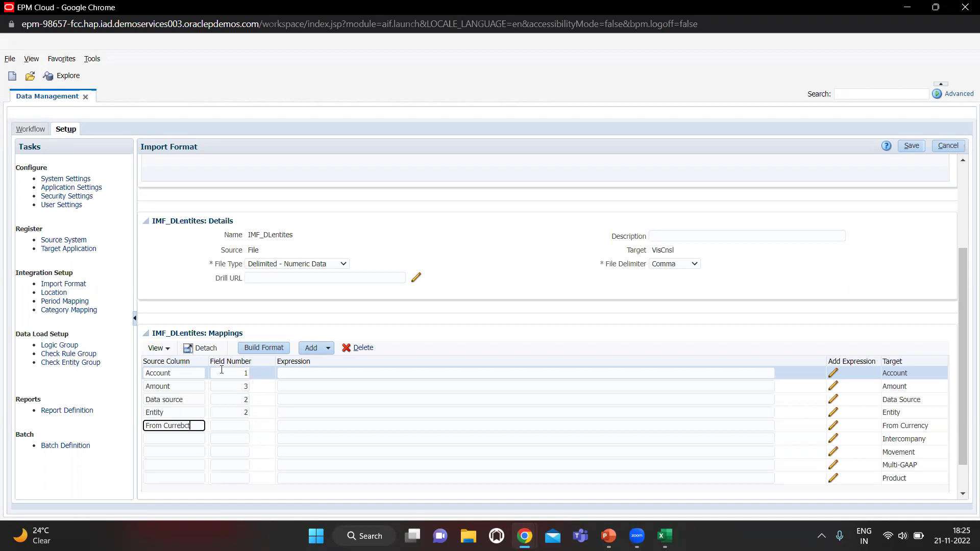
key(Tab)
text(2)
key(Tab)
key(Tab)
text(Int)
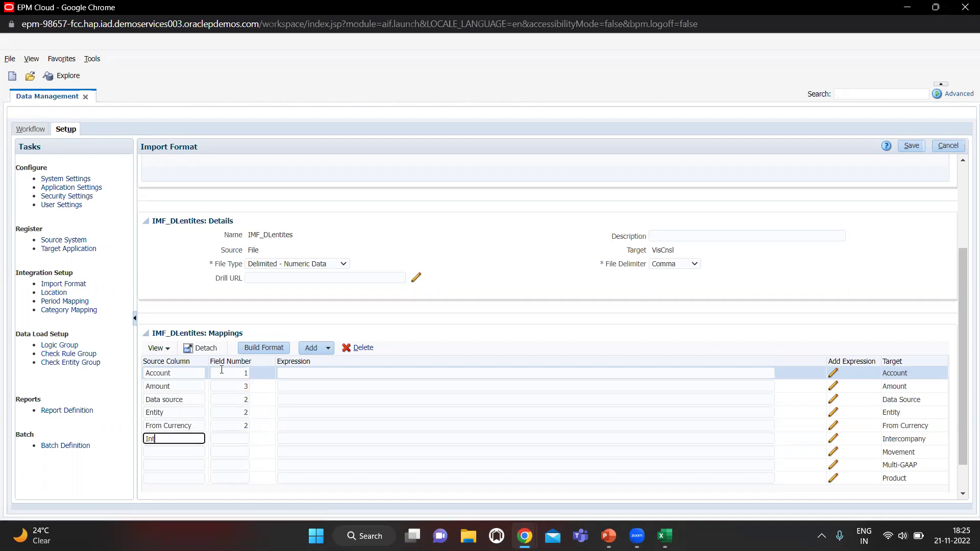
text(ercompany)
key(Tab)
text(2)
- Map the Movement and Multi-GAAP targets to source columns of the same names, each with field number 2
key(Tab)
key(Tab)
key(Tab)
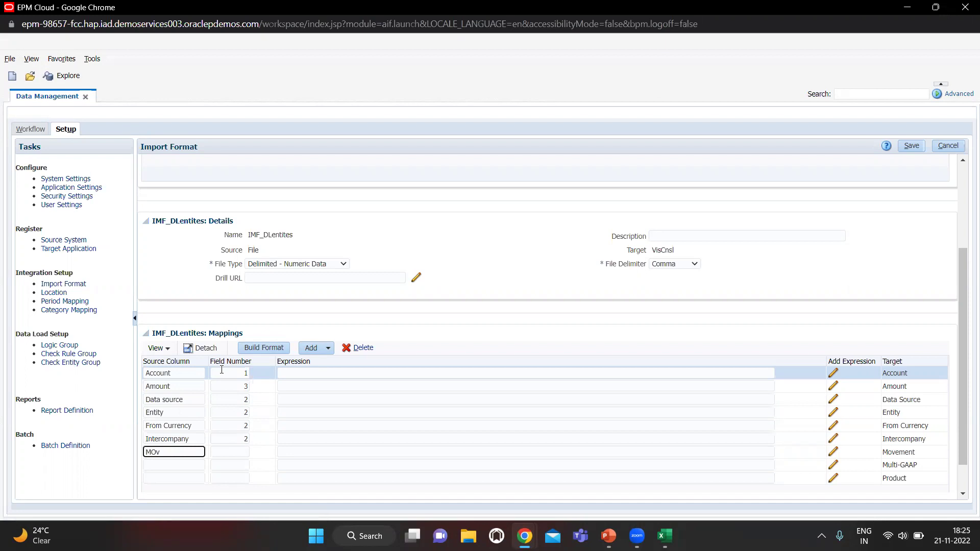
text(Movement)
key(Tab)
text(2)
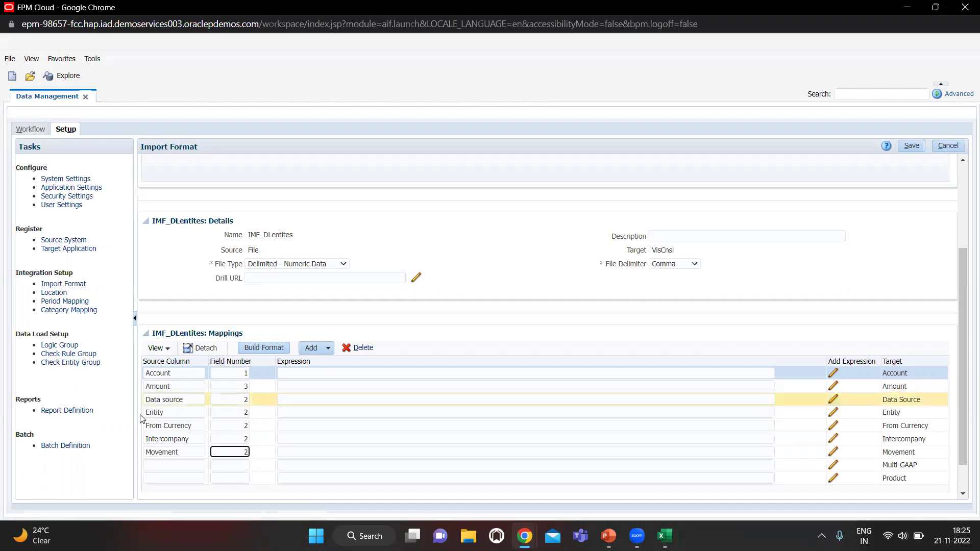
click(148, 465)
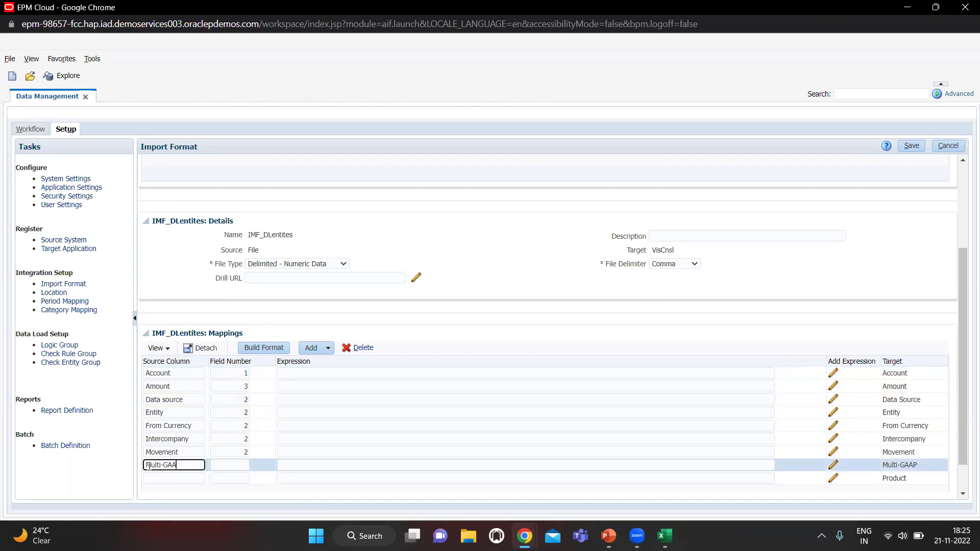
key(Tab)
key(Tab)
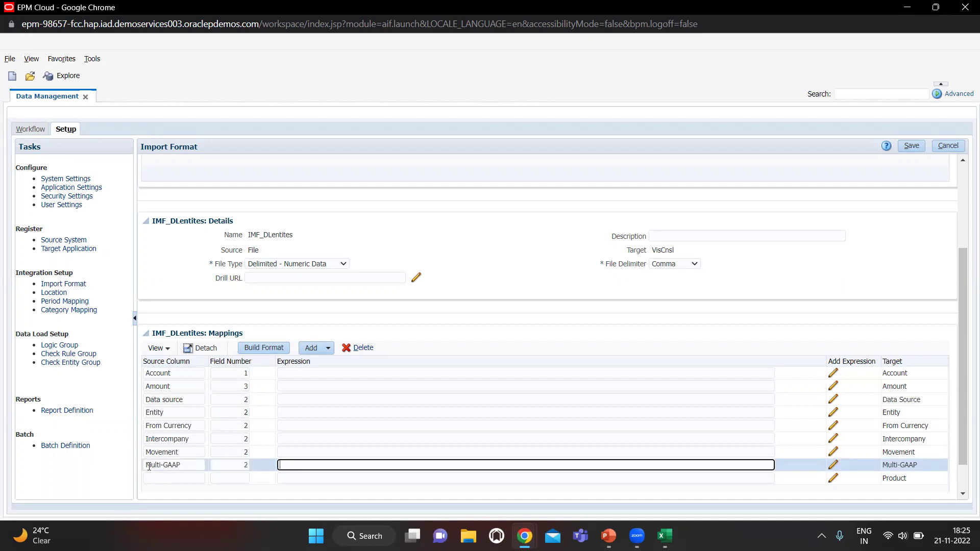
- Map the Product target to source column Product with field number 2 and save the import format
key(Tab)
key(Tab)
text(P)
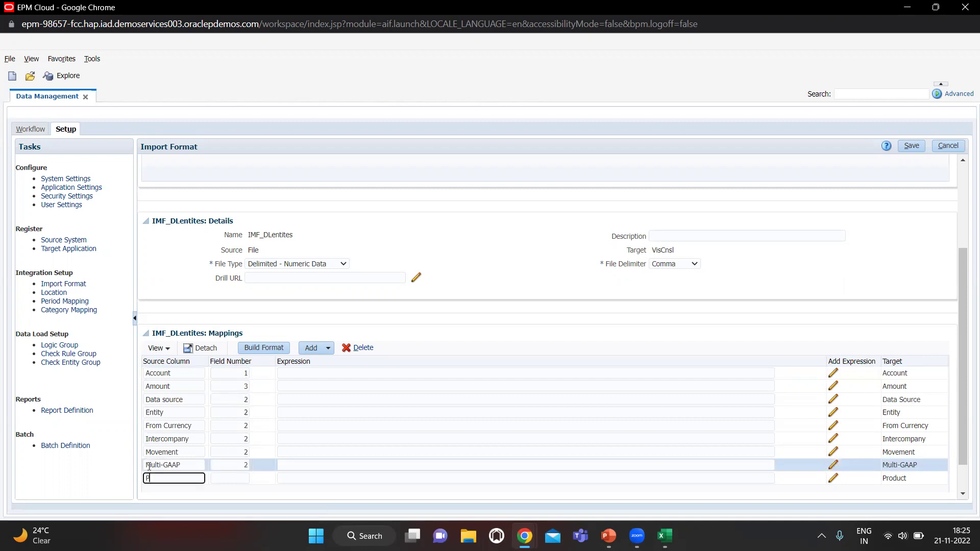
key(Tab)
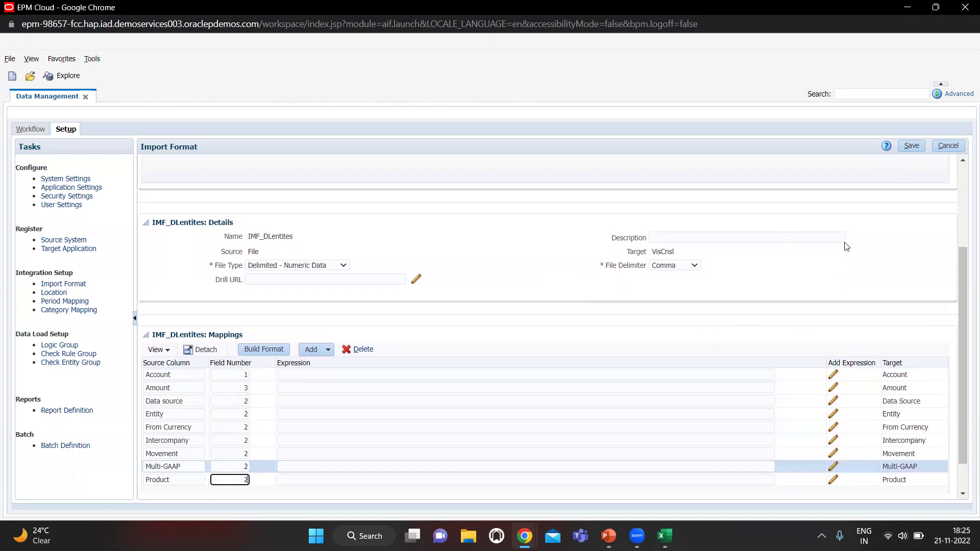
scroll(898, 204, up, 1)
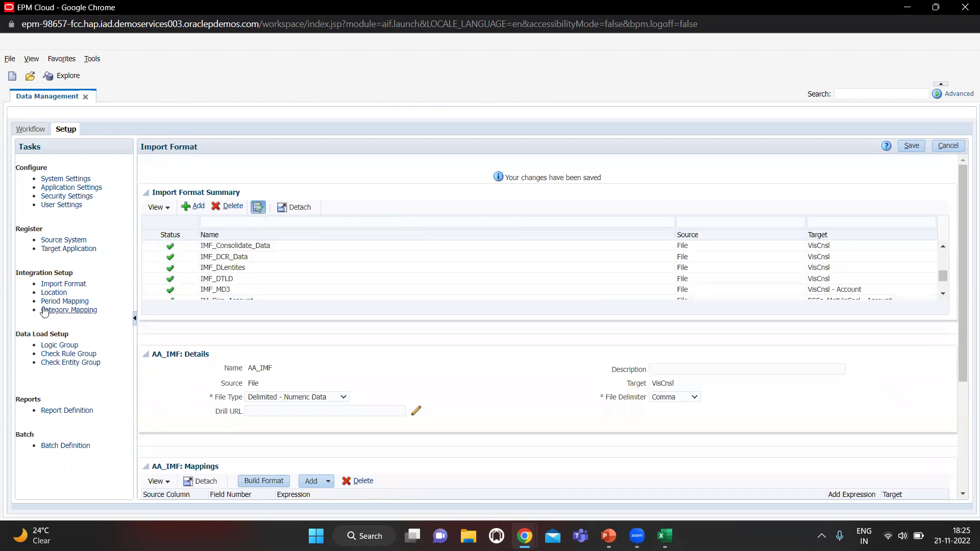
- Open the Location setup and add a new location named LOC_Ent
click(58, 292)
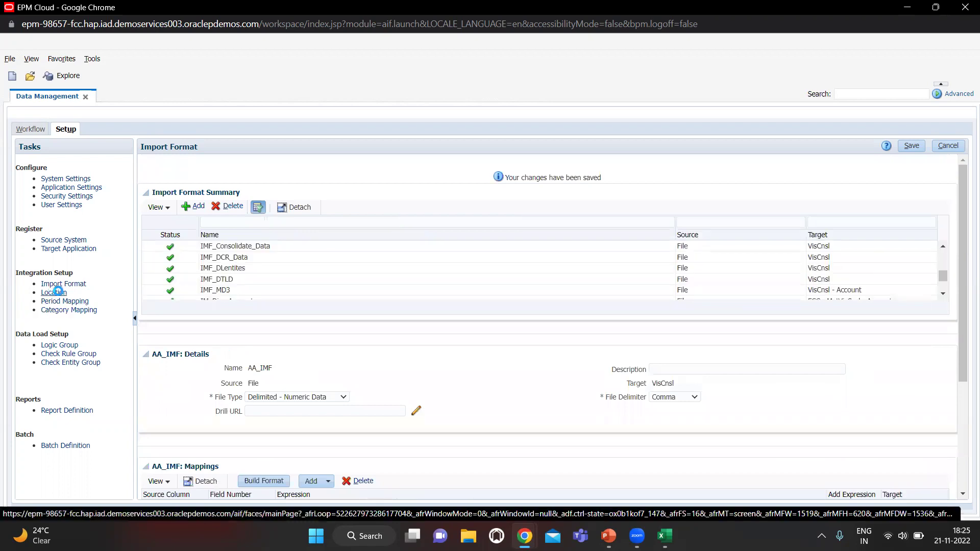
scroll(326, 422, down, 3)
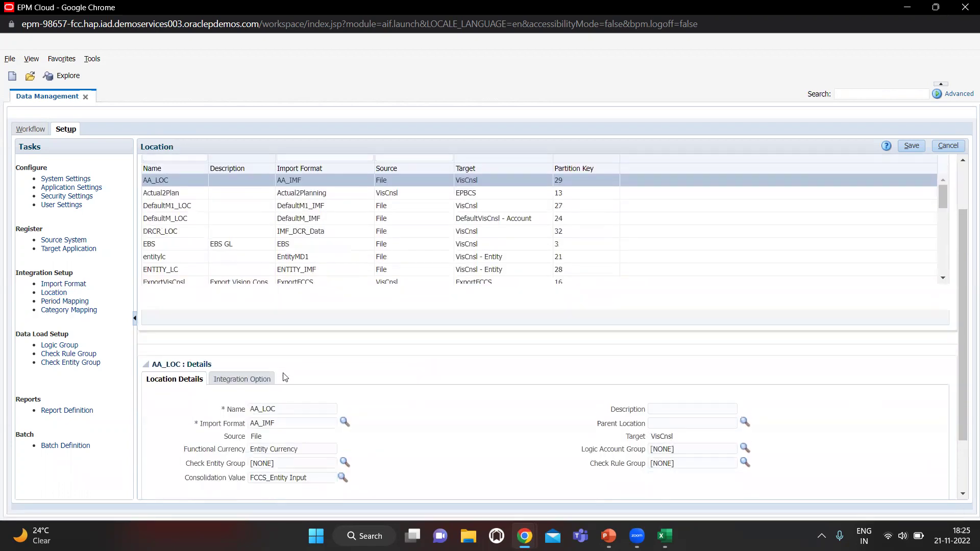
scroll(285, 377, up, 3)
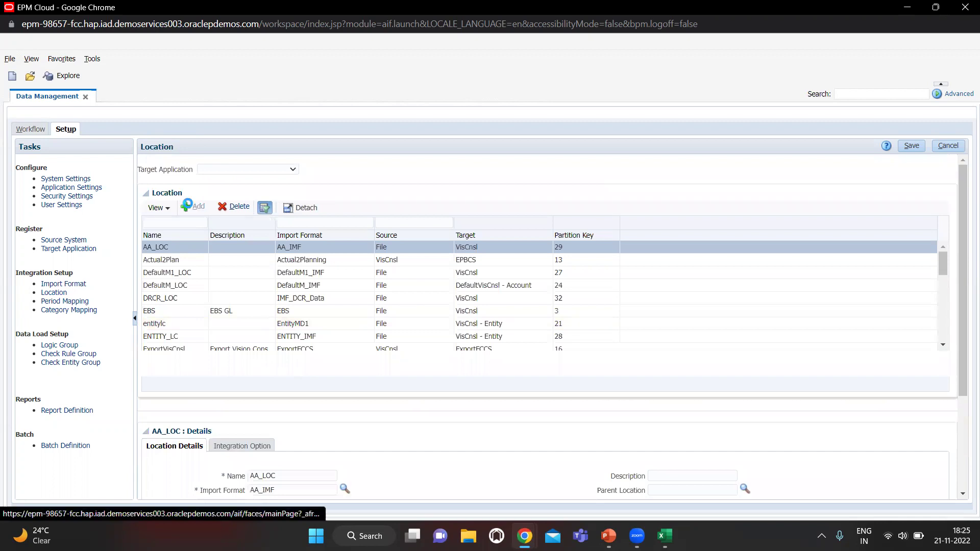
click(187, 205)
click(288, 477)
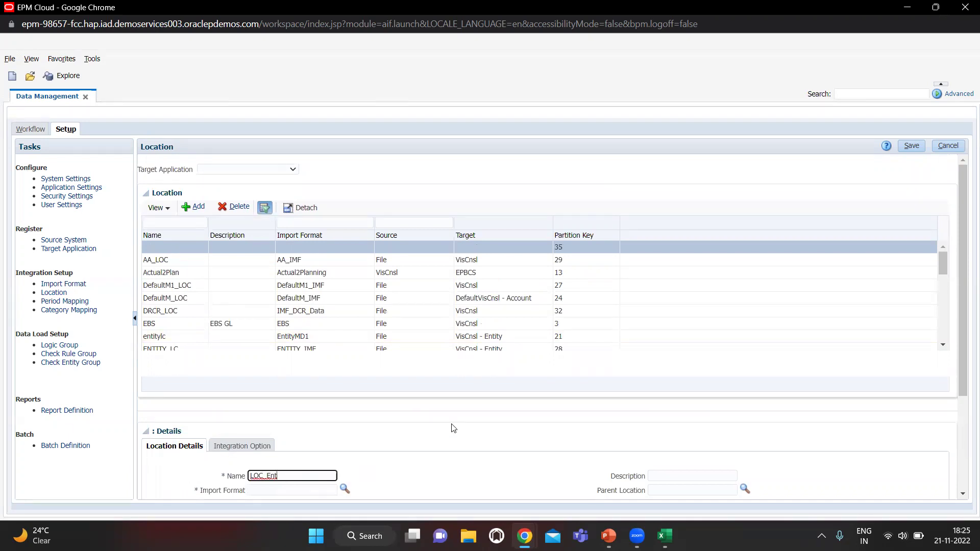
scroll(432, 393, down, 1)
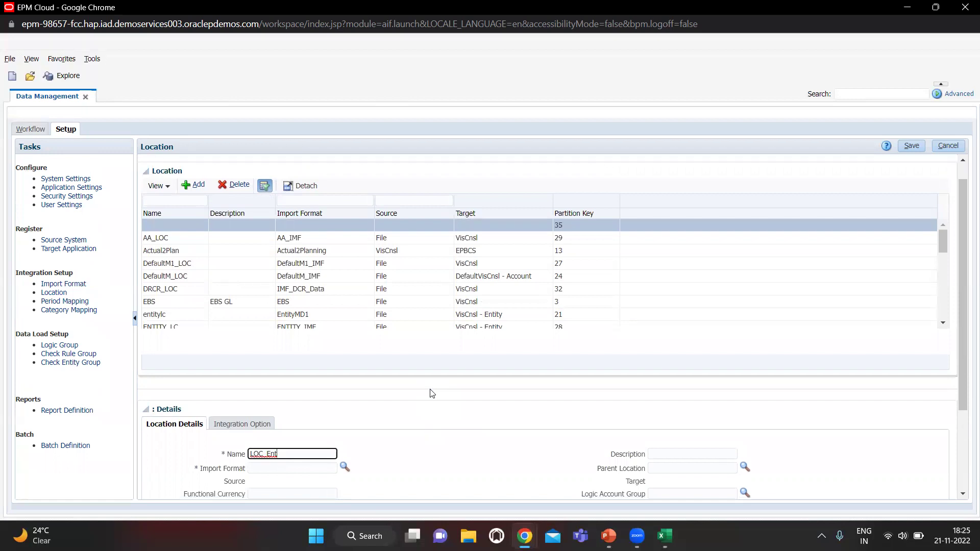
- Find IMF_DLentites in the import format search and assign it to the LOC_Ent location
click(344, 468)
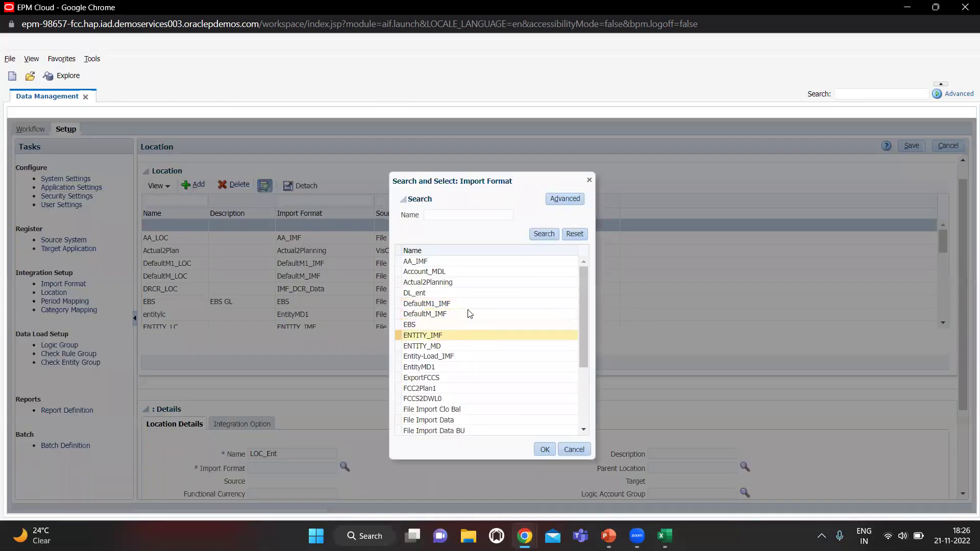
scroll(469, 313, down, 3)
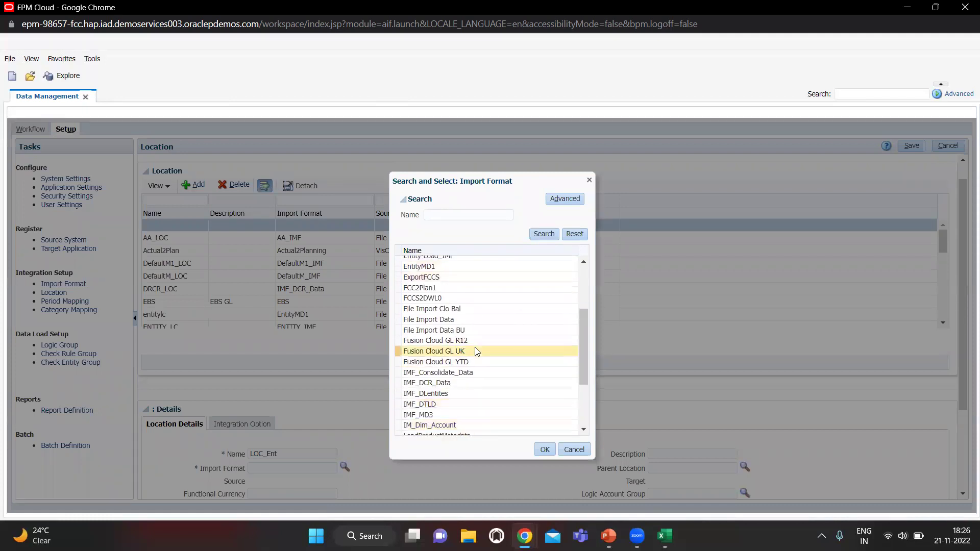
scroll(469, 365, down, 2)
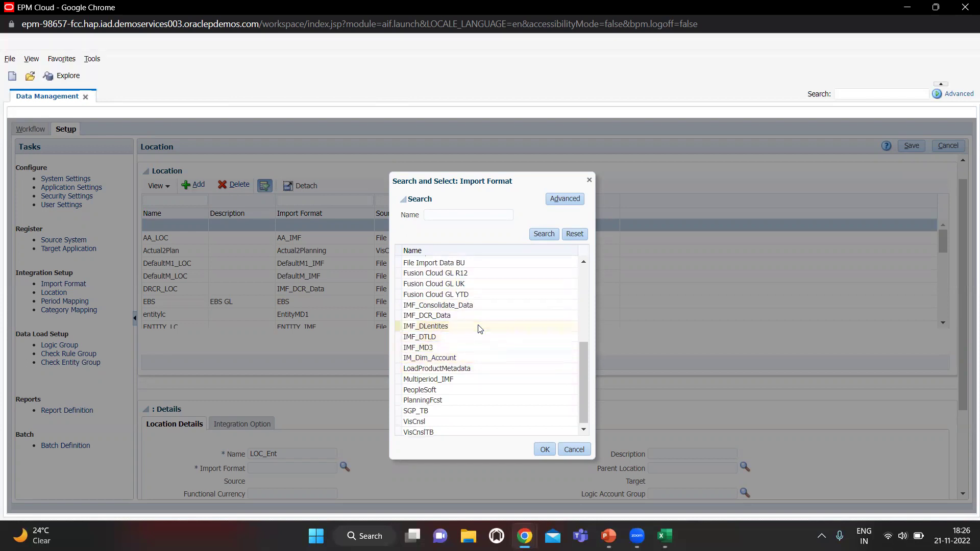
click(478, 326)
click(544, 451)
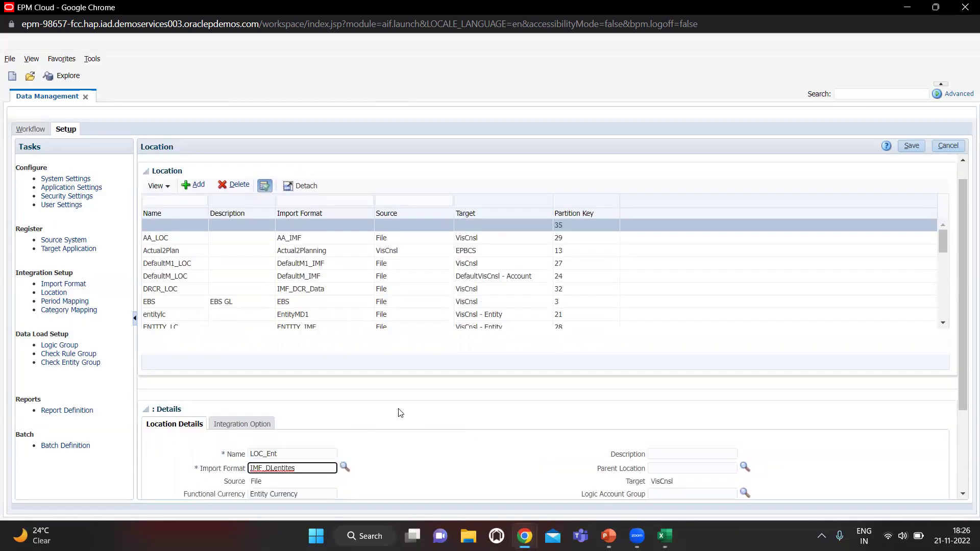
scroll(400, 411, down, 2)
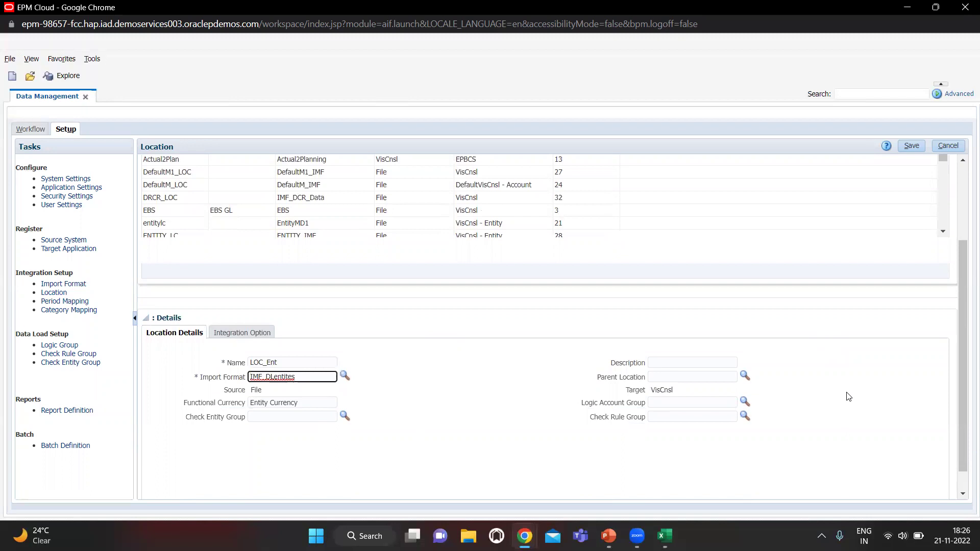
scroll(847, 388, down, 1)
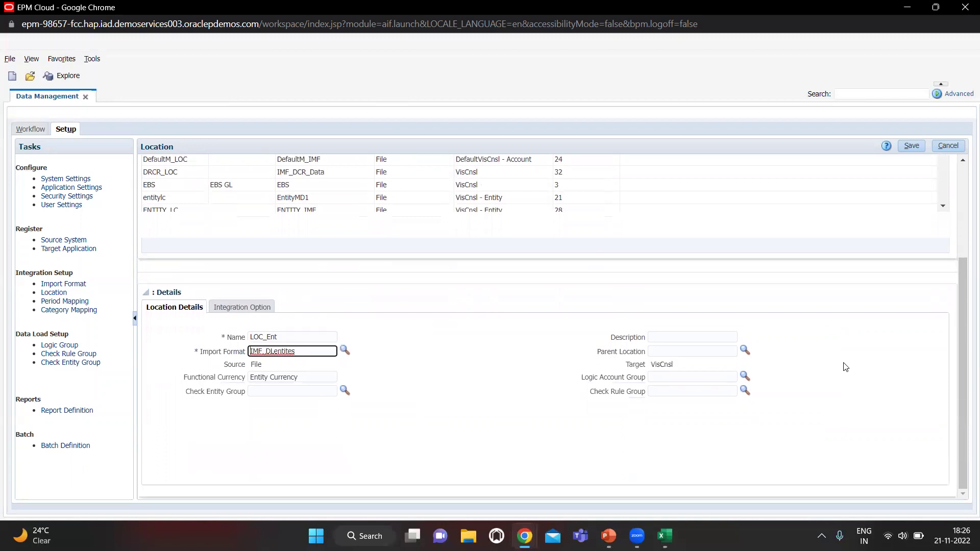
- Try to save the location as LOC_Ent, then rename it LOC_En100 and save it
click(912, 147)
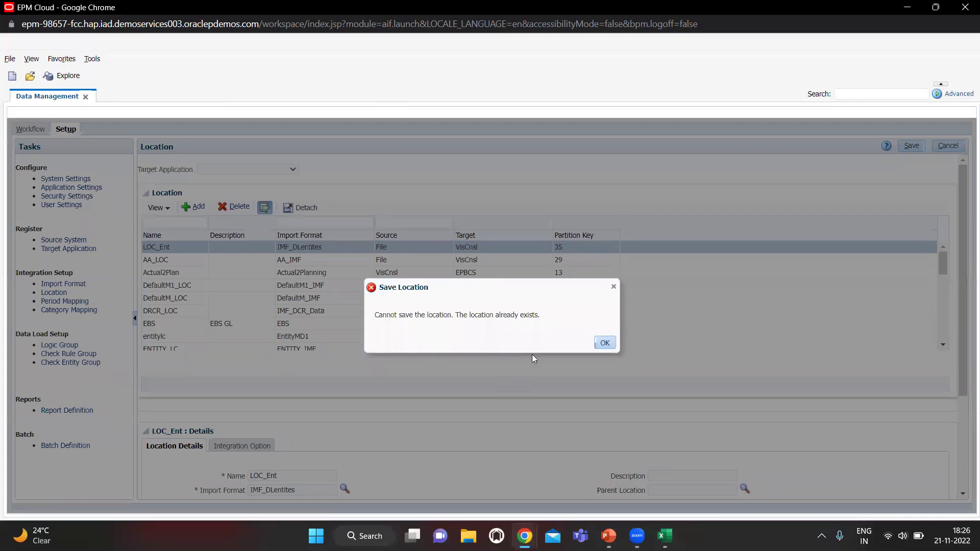
click(605, 343)
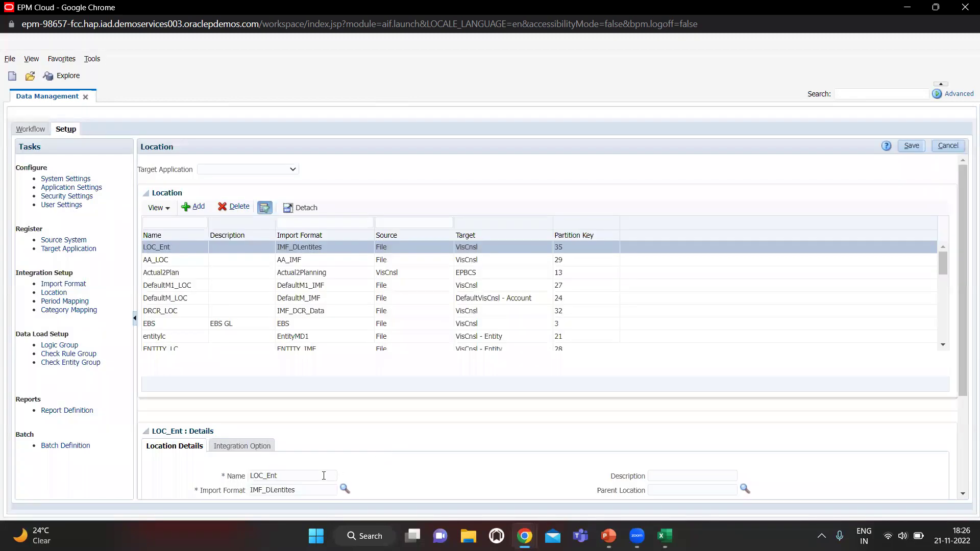
click(323, 475)
click(911, 146)
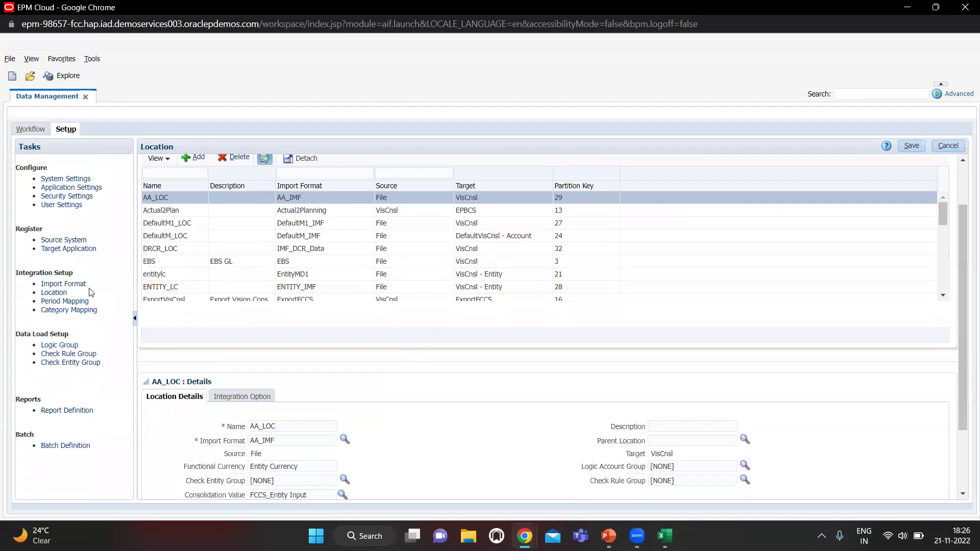
- Open Data Load Mapping and set its point of view to location LOC_En100 and period Jan-15
click(30, 130)
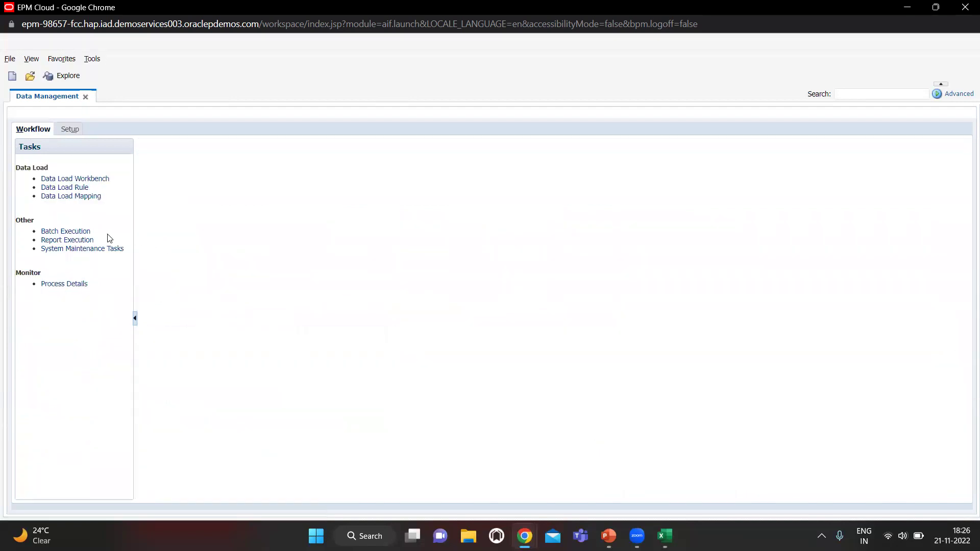
click(76, 198)
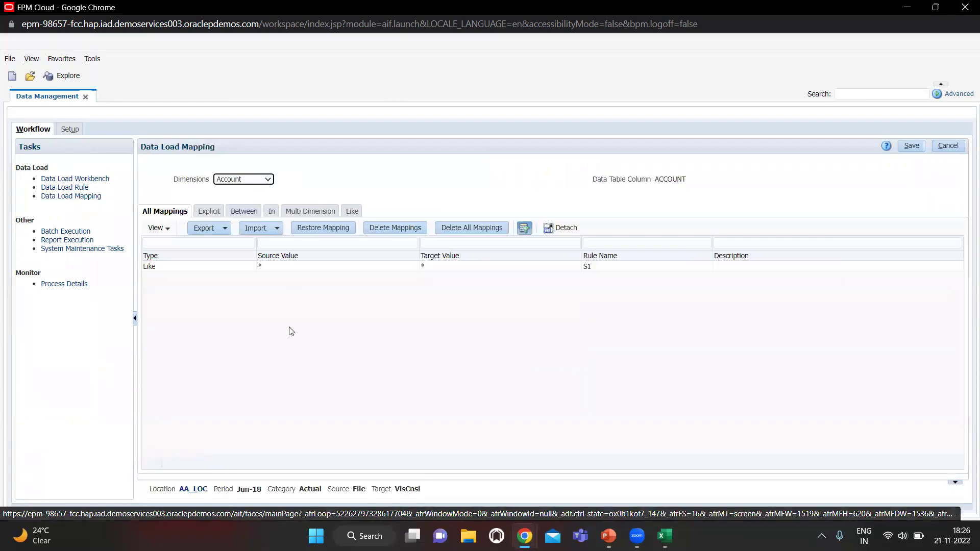
click(201, 487)
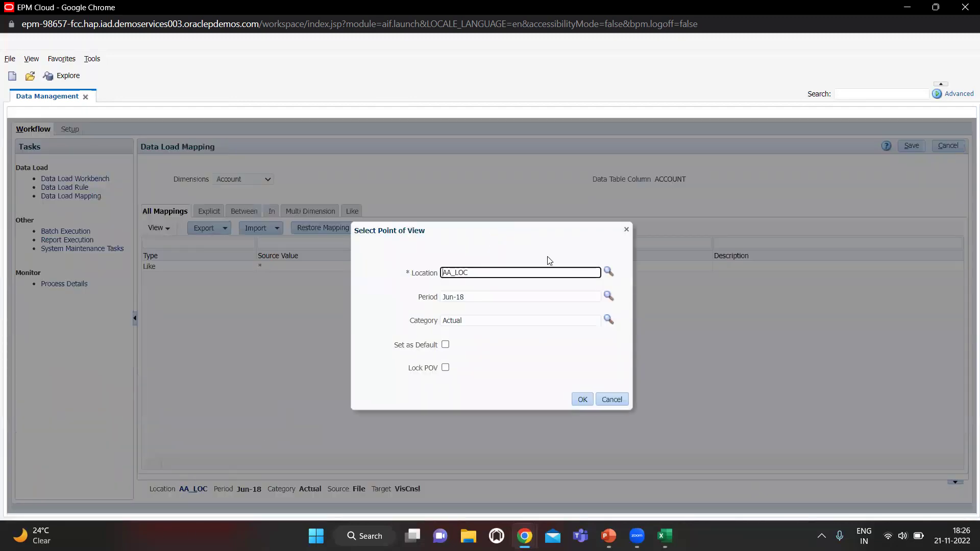
click(609, 275)
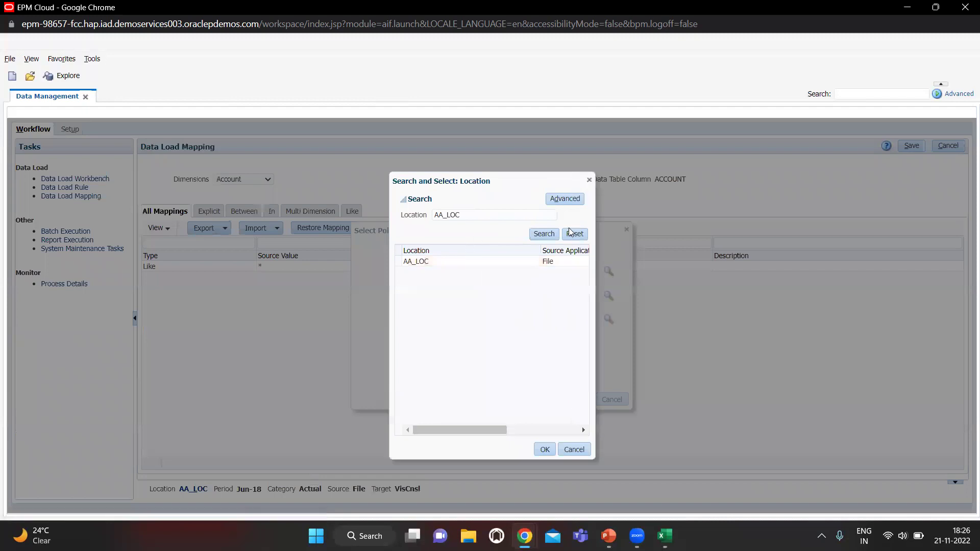
click(575, 234)
scroll(429, 369, down, 5)
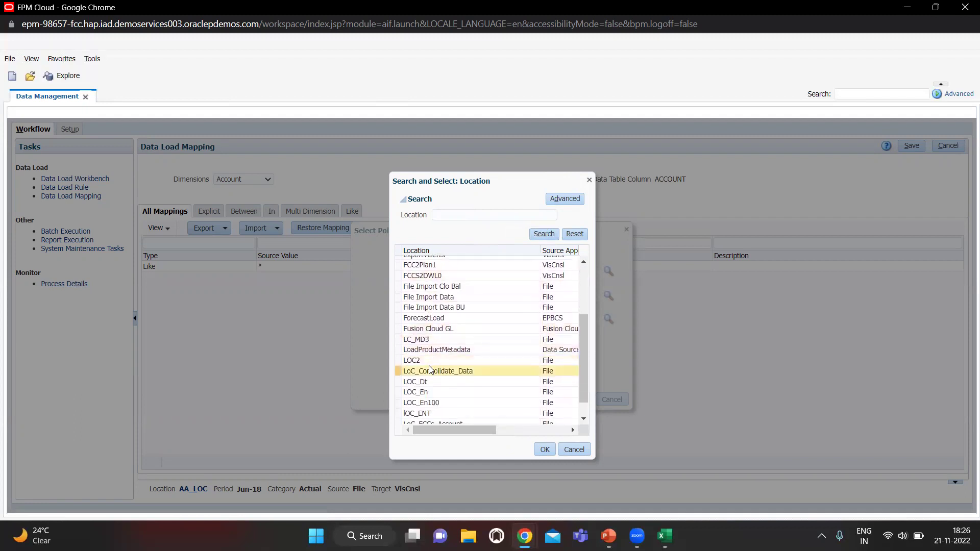
scroll(429, 378, down, 1)
click(428, 401)
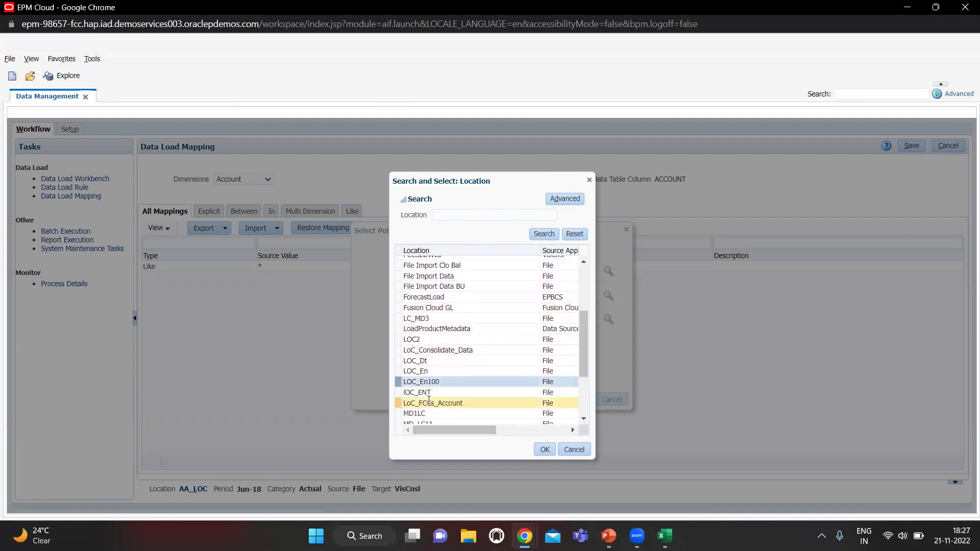
click(546, 452)
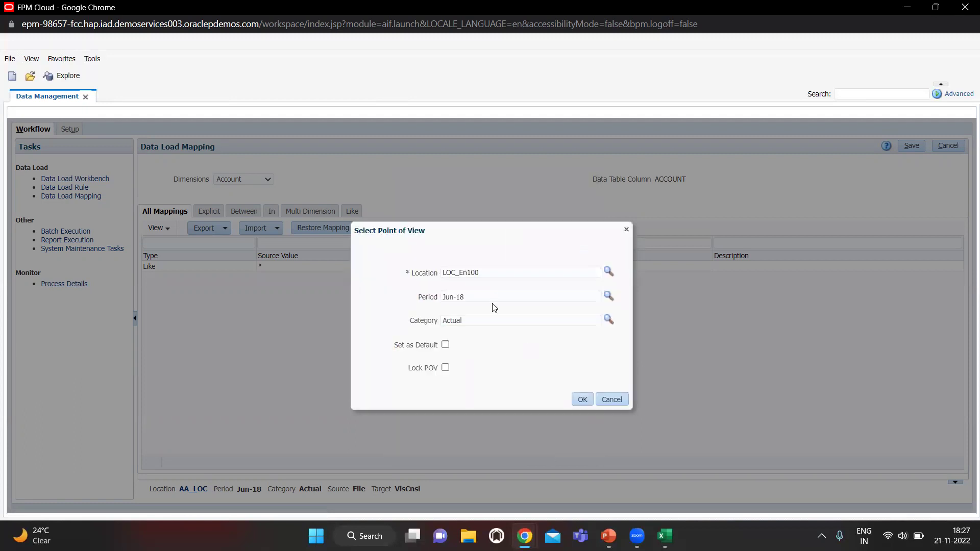
click(497, 299)
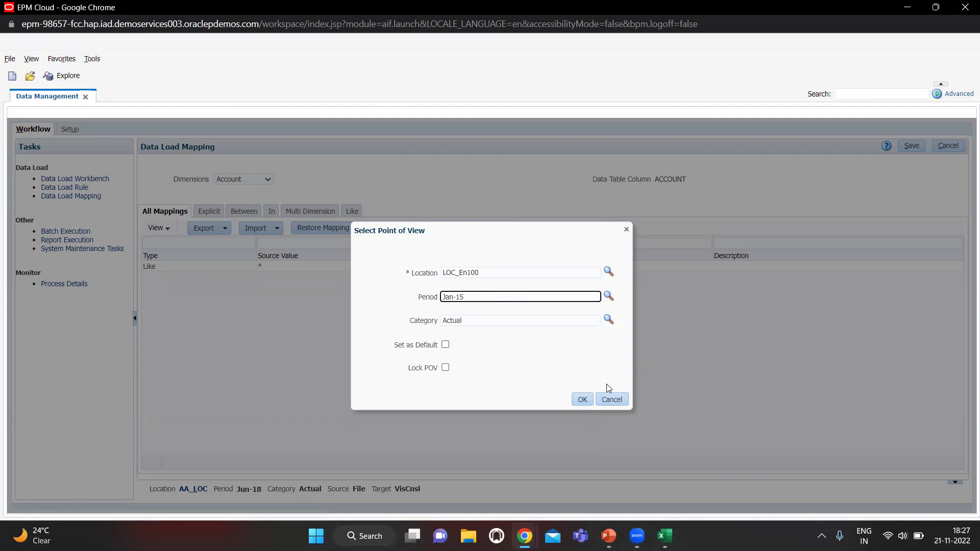
click(587, 397)
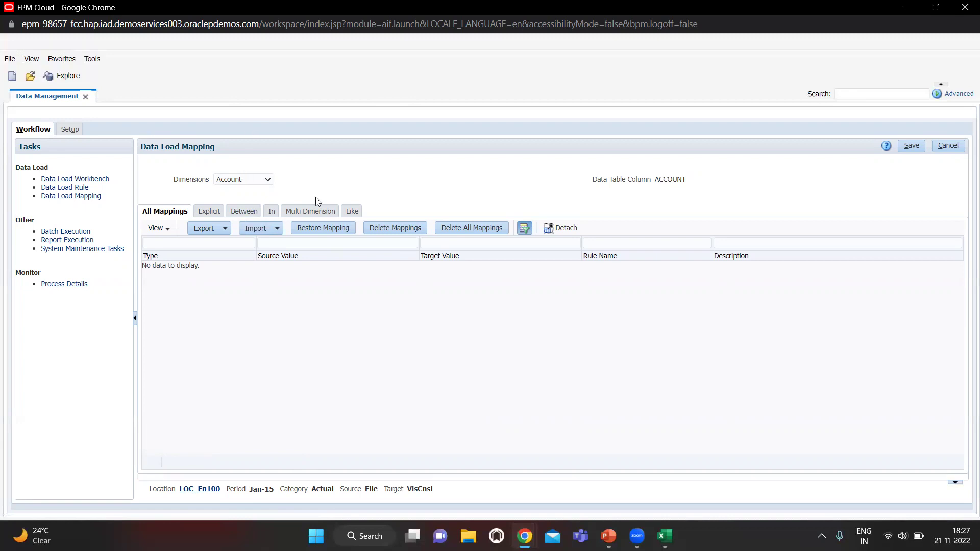
- Add a Like mapping for the Account dimension from source * to target * with rule name 1 and save it
click(355, 211)
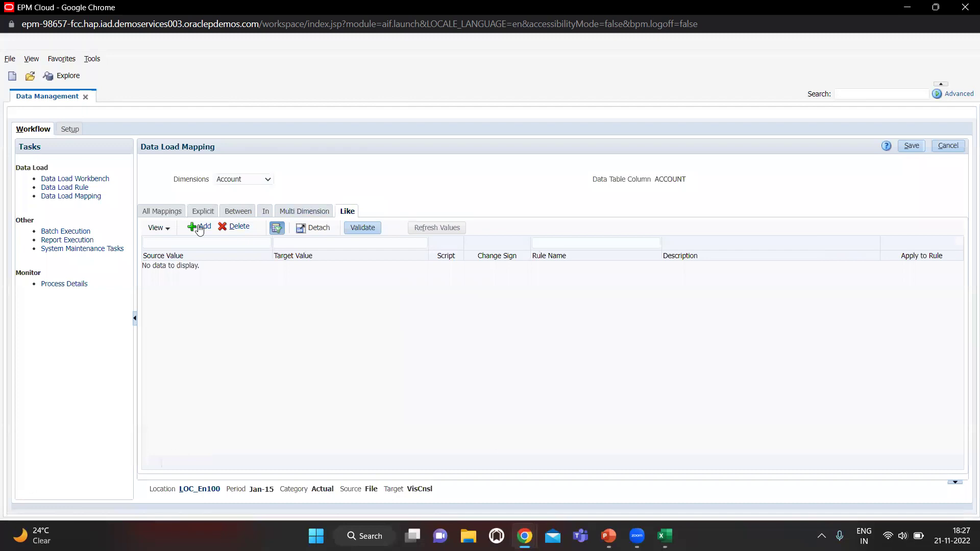
click(196, 227)
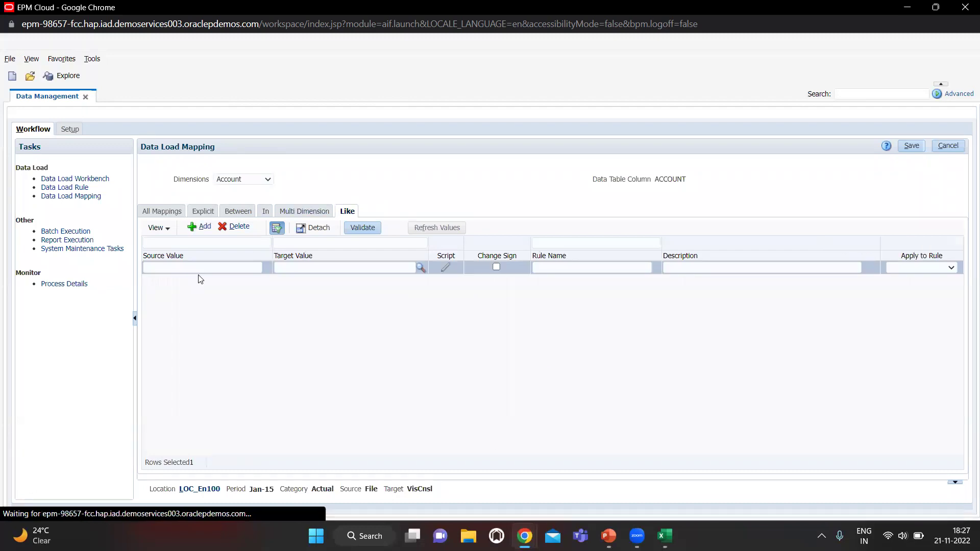
click(200, 266)
text(*)
key(Tab)
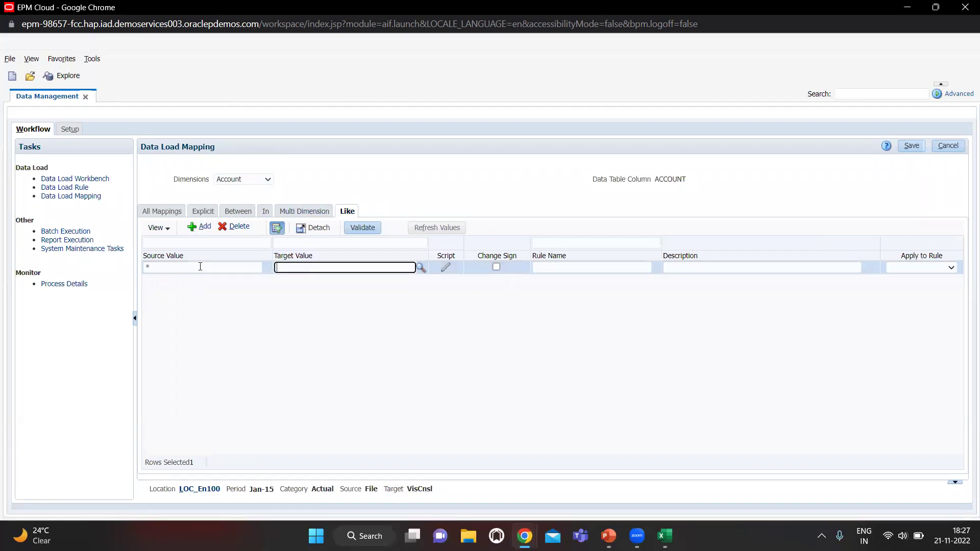
text(*)
key(Tab)
key(Tab)
key(Tab)
text(1)
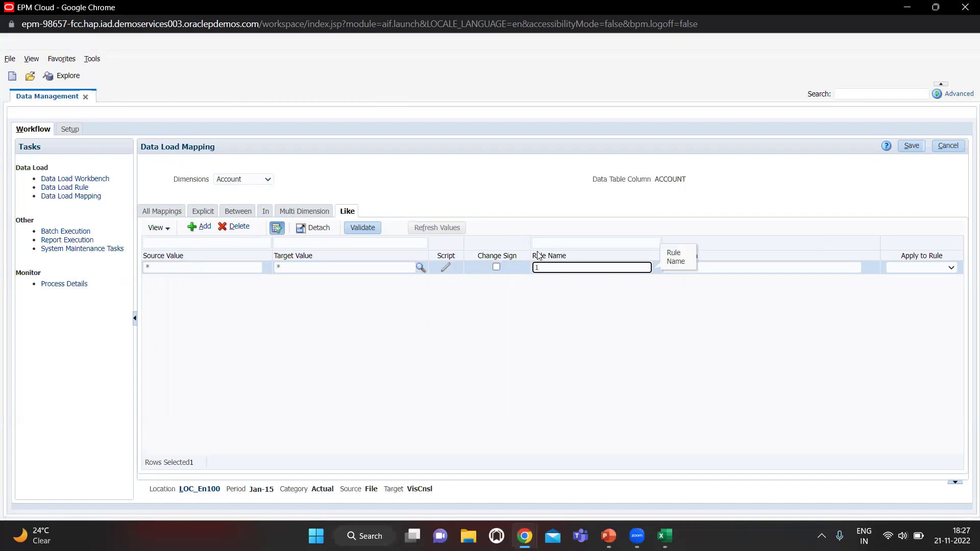
click(910, 146)
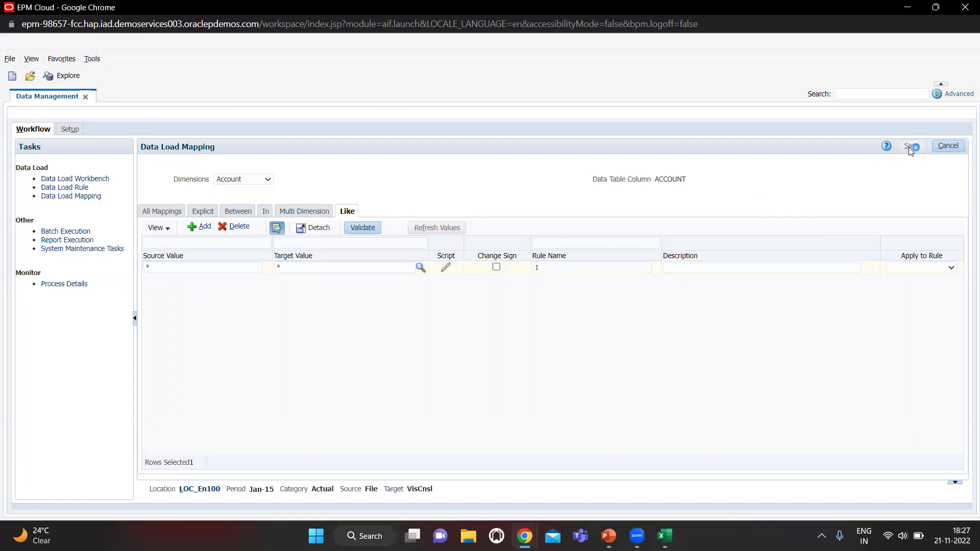
- Add a Like mapping for the Data dimension from source * to target * with rule name 2 and save it
click(253, 182)
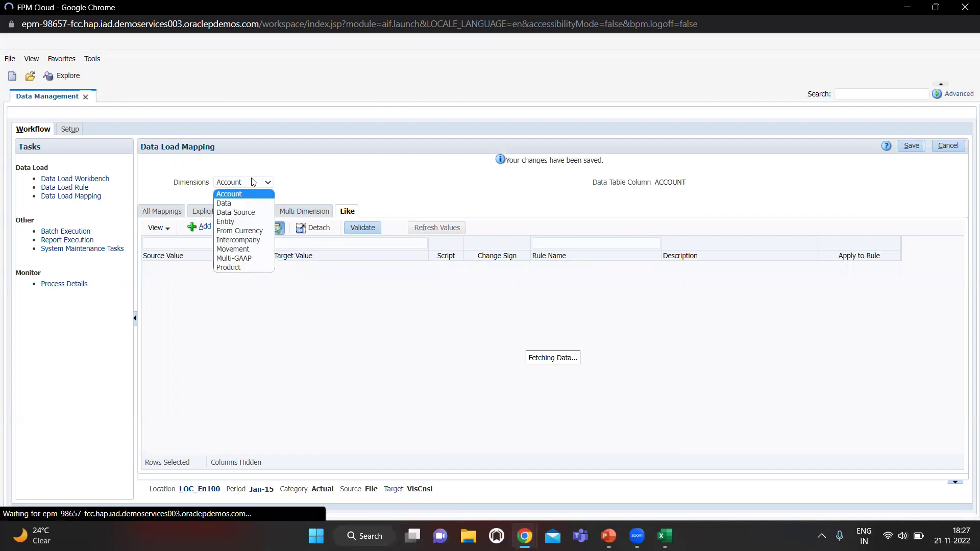
click(237, 202)
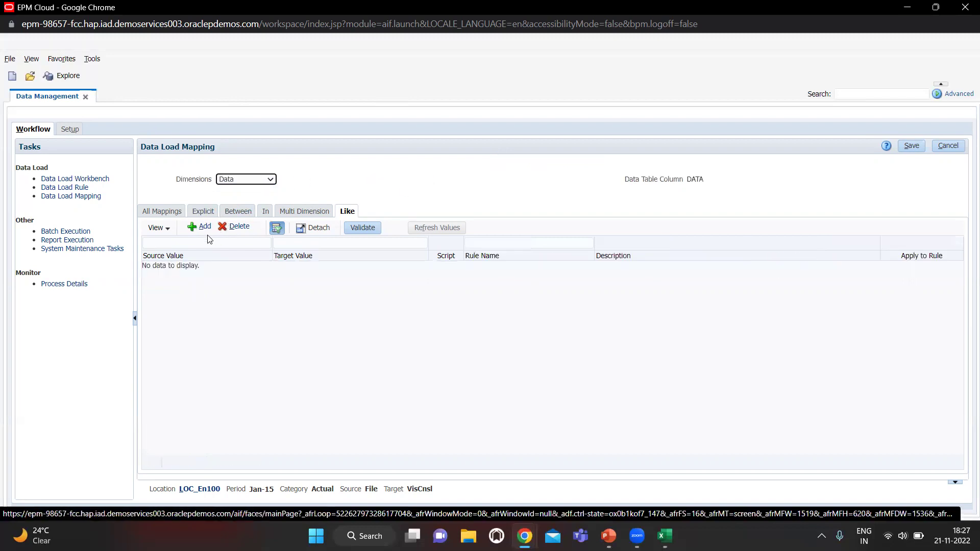
click(202, 228)
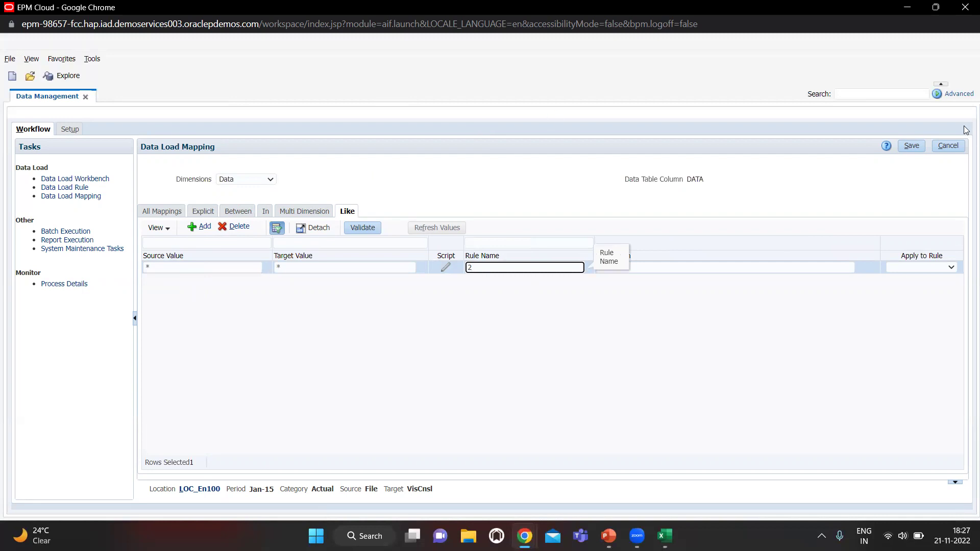
click(919, 145)
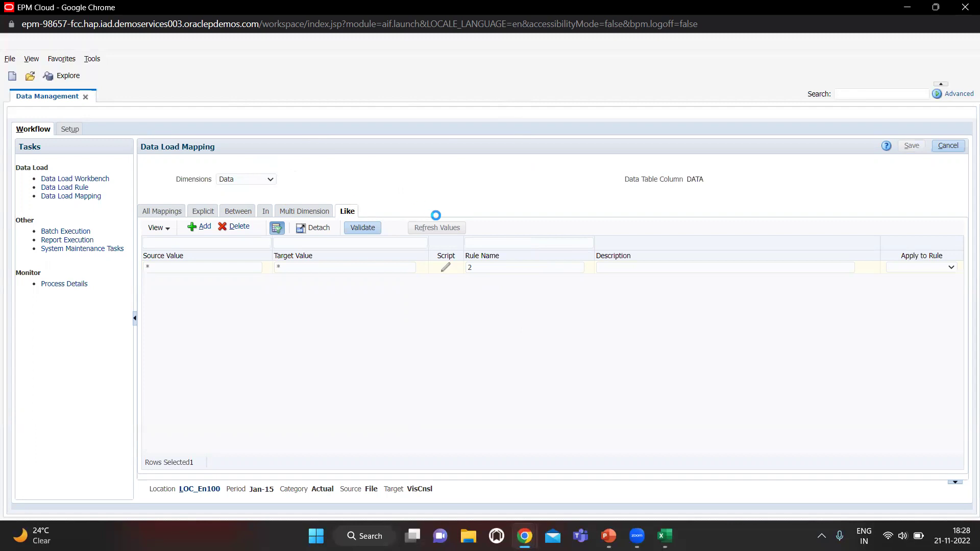
- Check the Data Source mapping, and add and save an Entity Like mapping from source * to target * with rule name 3
click(250, 184)
click(233, 218)
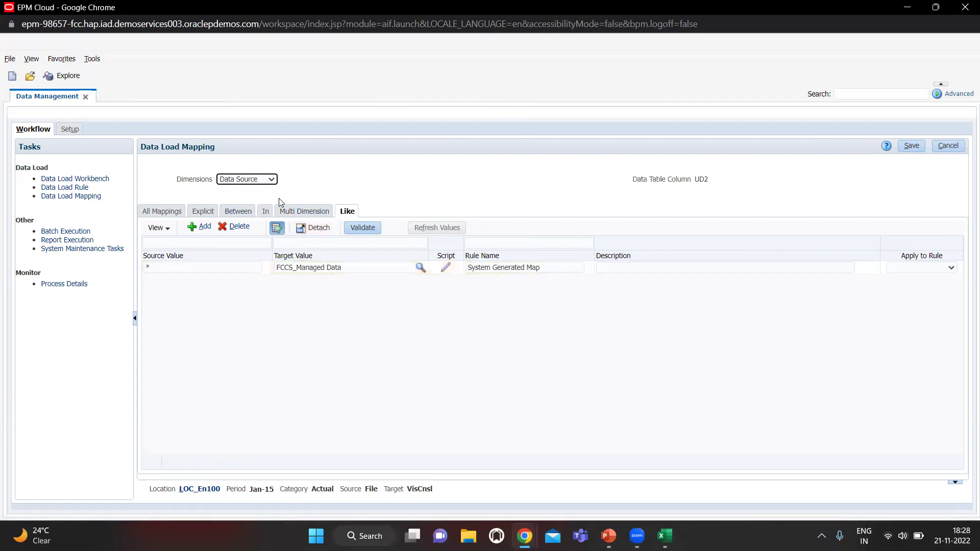
click(258, 181)
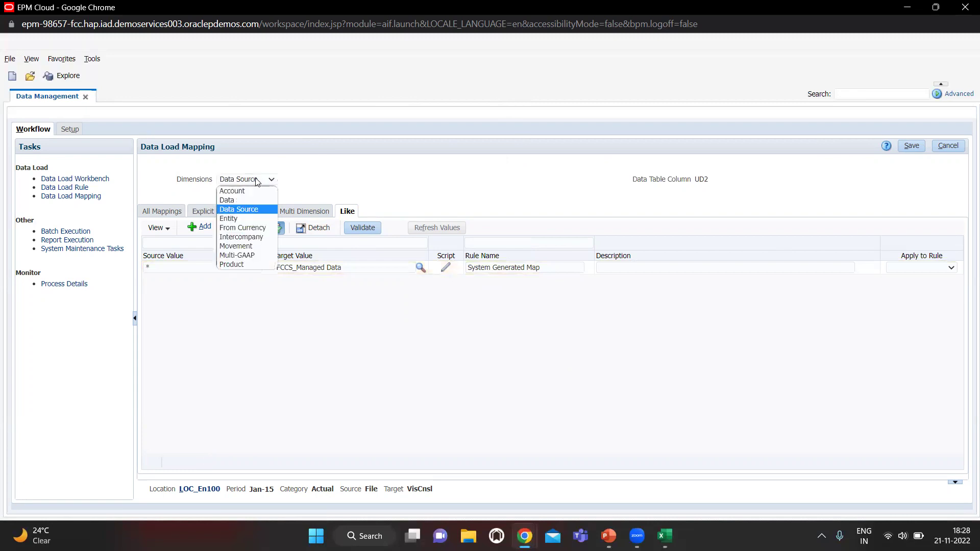
click(243, 218)
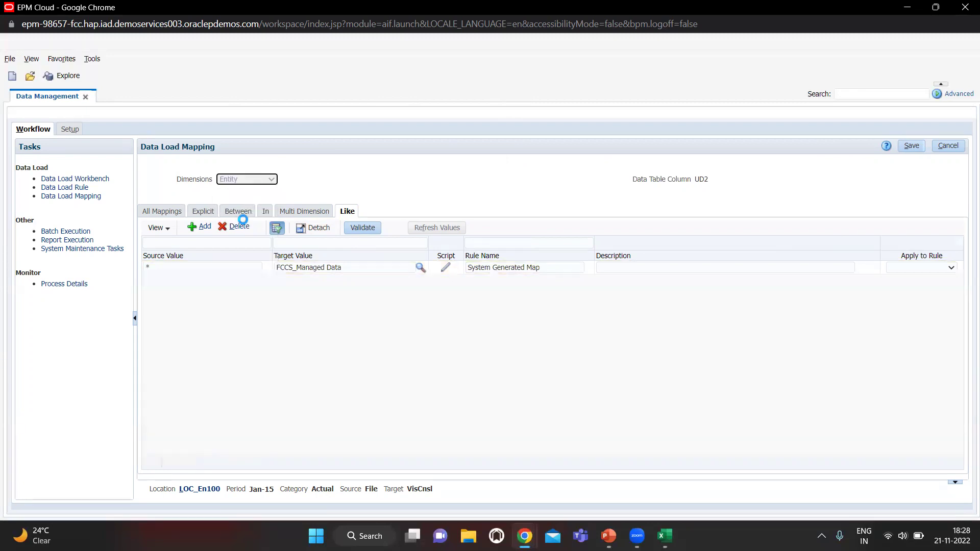
click(203, 229)
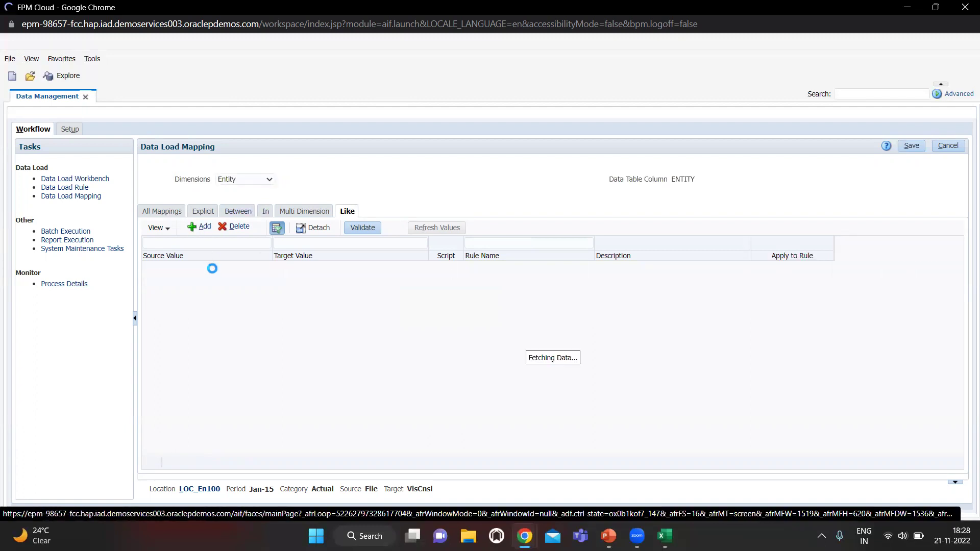
text(*)
key(Tab)
text(*)
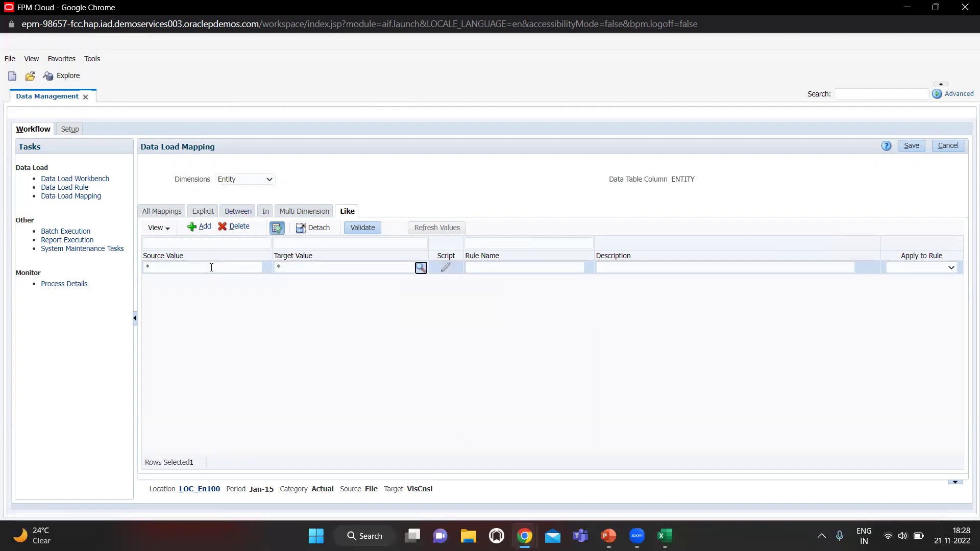
key(Tab)
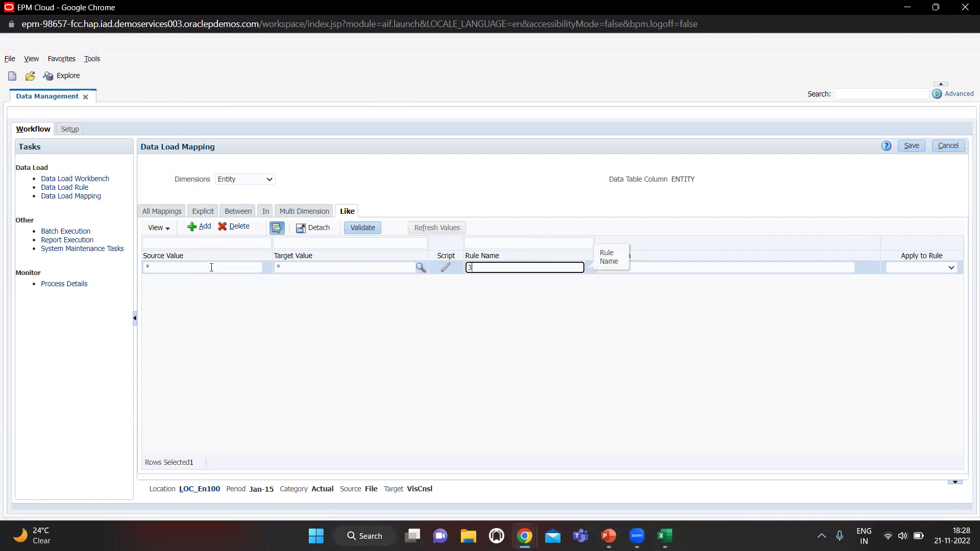
click(911, 146)
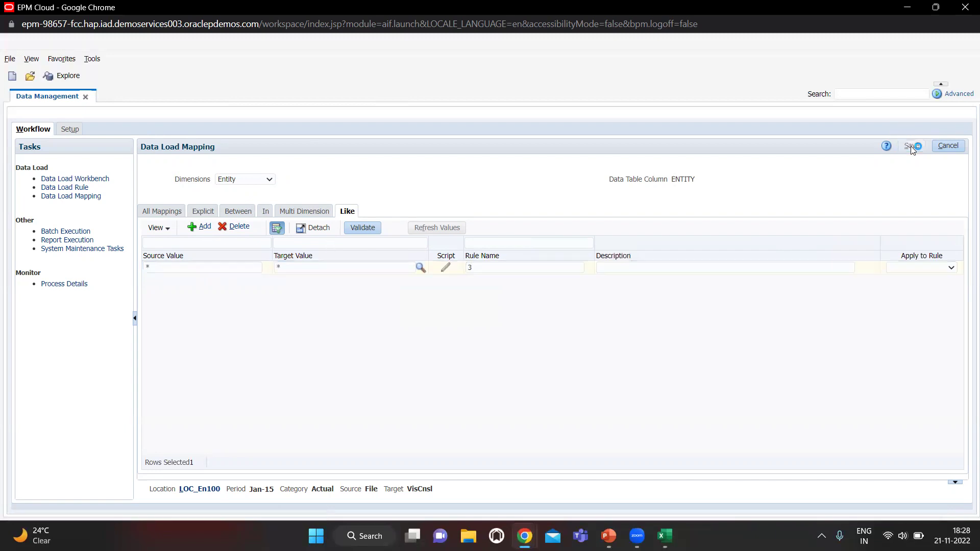
- Add a Like mapping for the From Currency dimension from source * to target Entity Currency with rule name 5 and save it
click(253, 183)
click(240, 230)
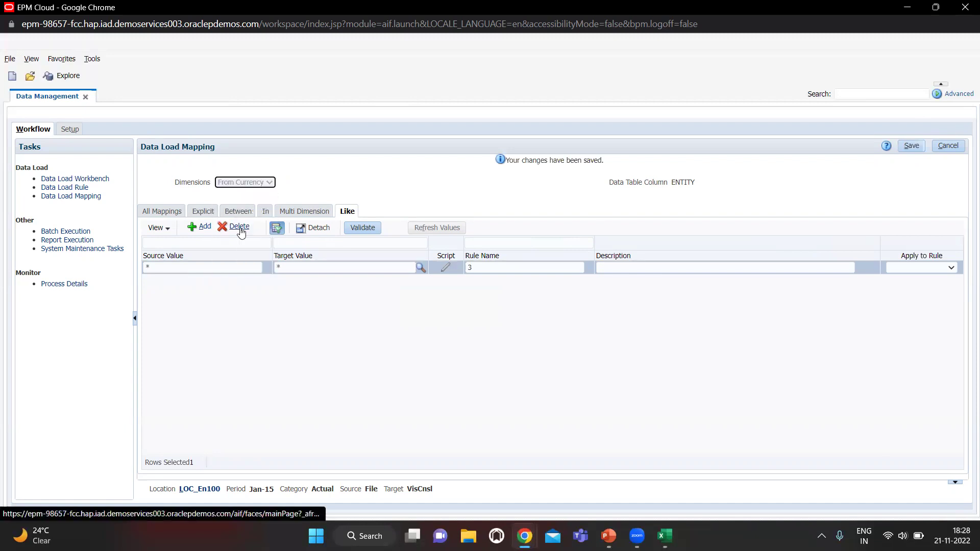
click(195, 229)
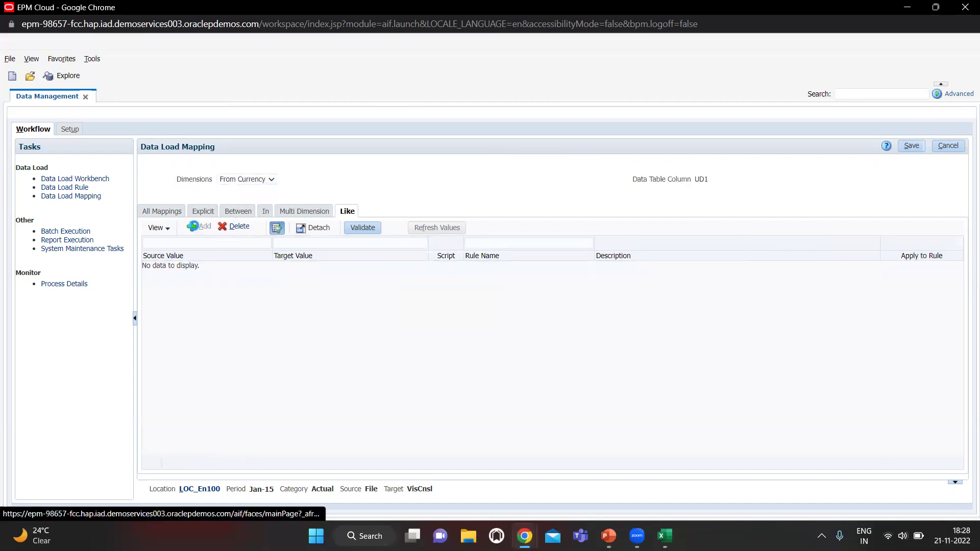
text(*)
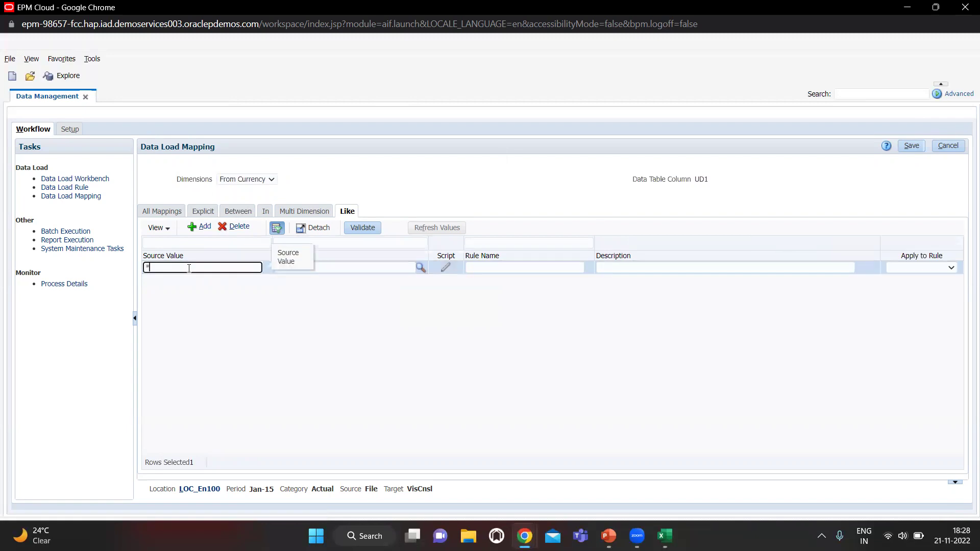
key(Tab)
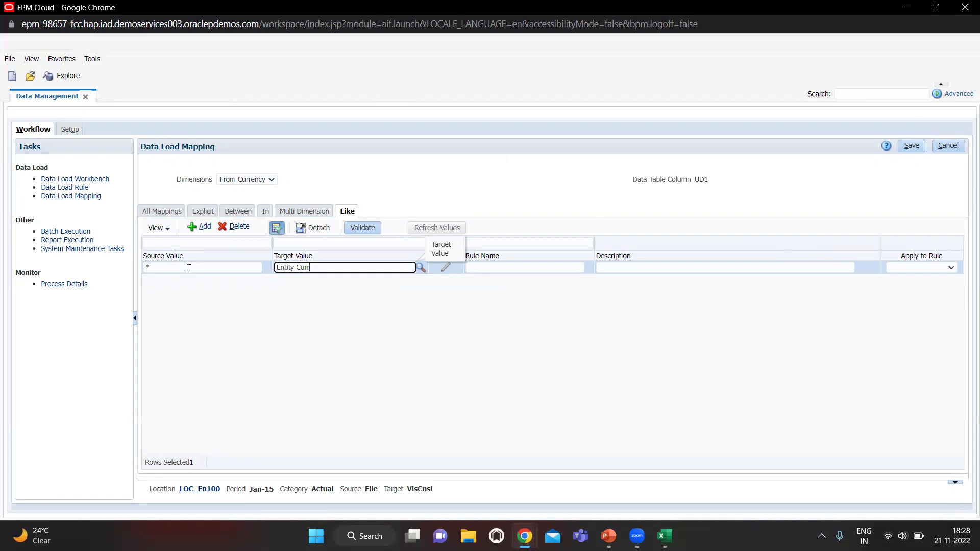
key(Tab)
text(5)
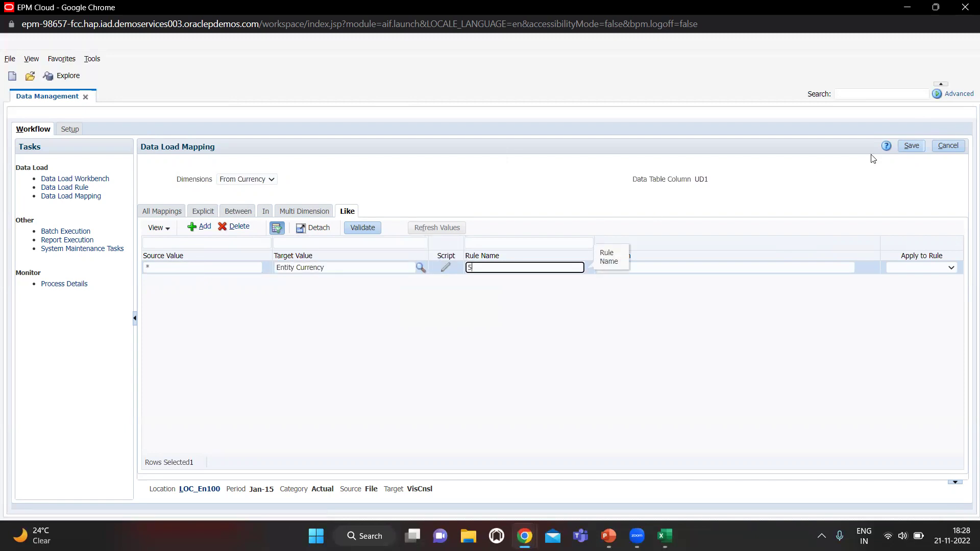
click(913, 148)
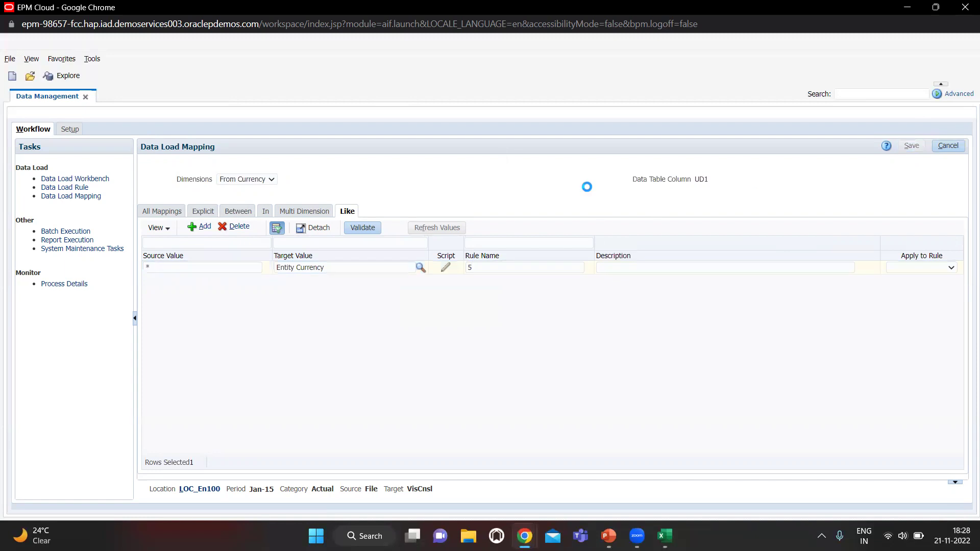
- Add a Like mapping for the Intercompany dimension from source * to target FCCS_No Intercompany with rule name 6 and save it
click(253, 180)
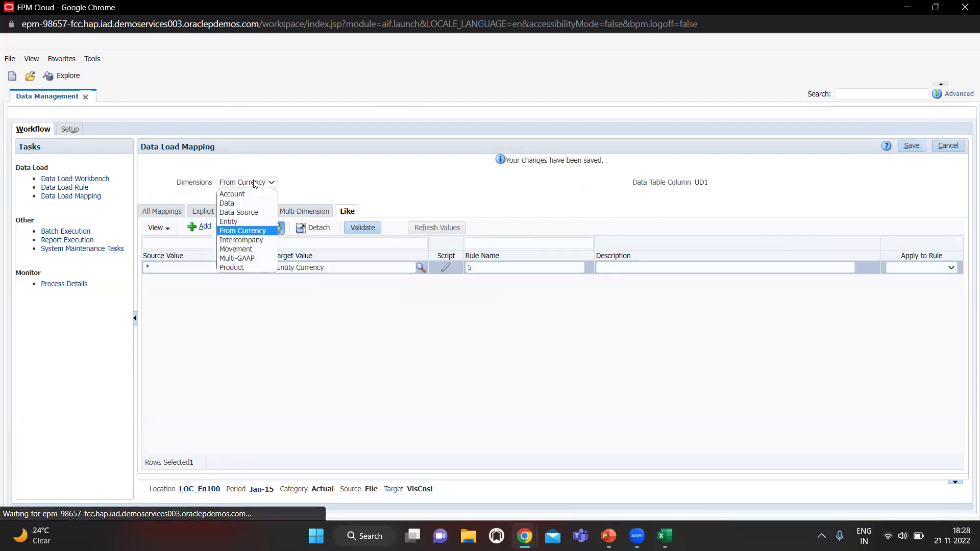
click(250, 240)
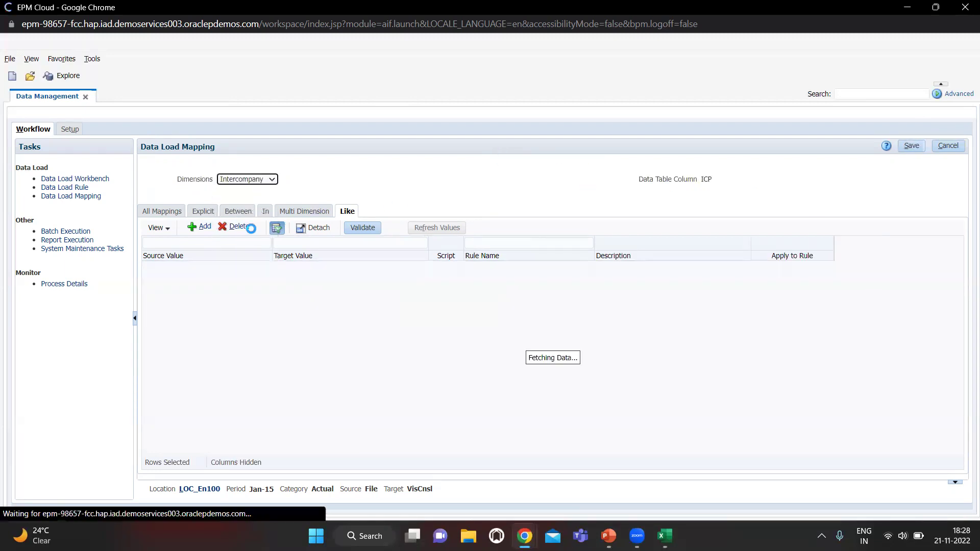
click(201, 229)
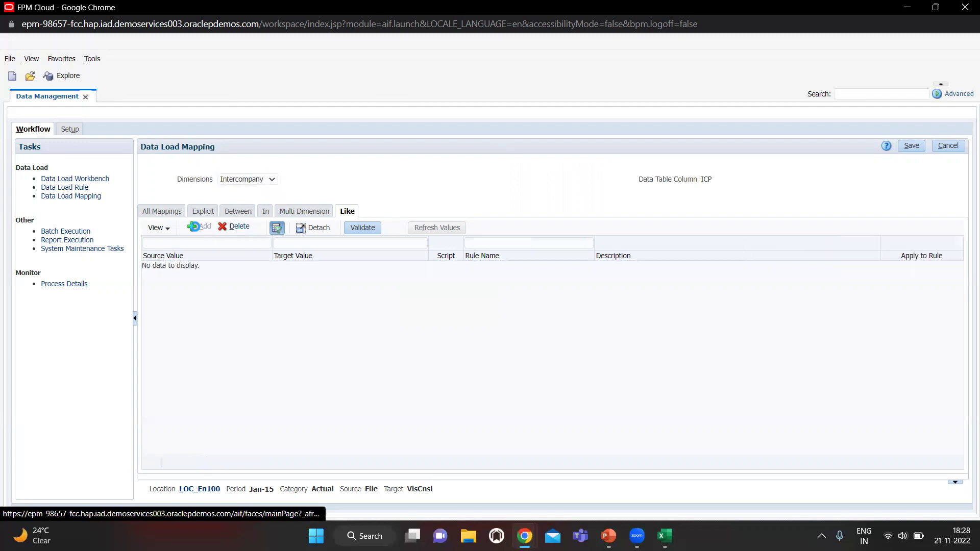
click(185, 268)
text(*)
key(Tab)
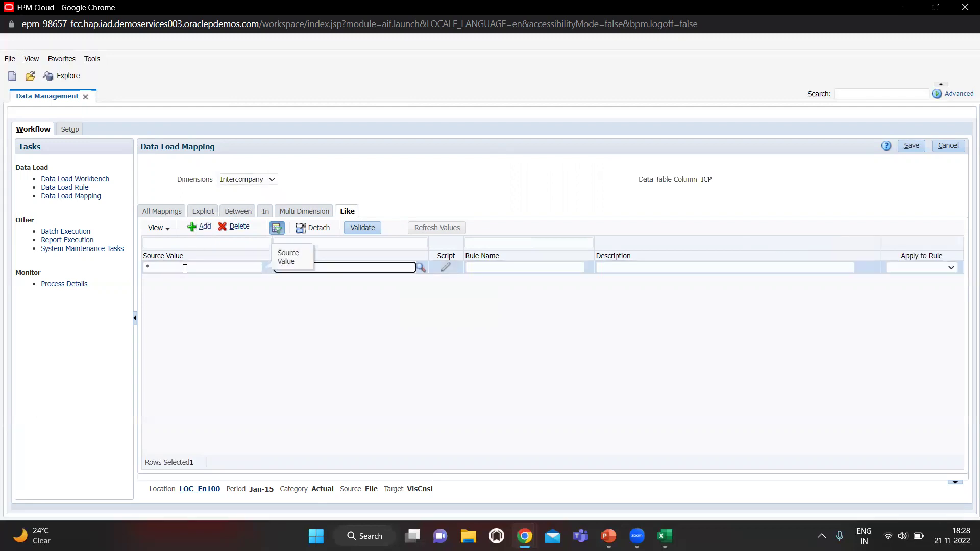
text(VC)
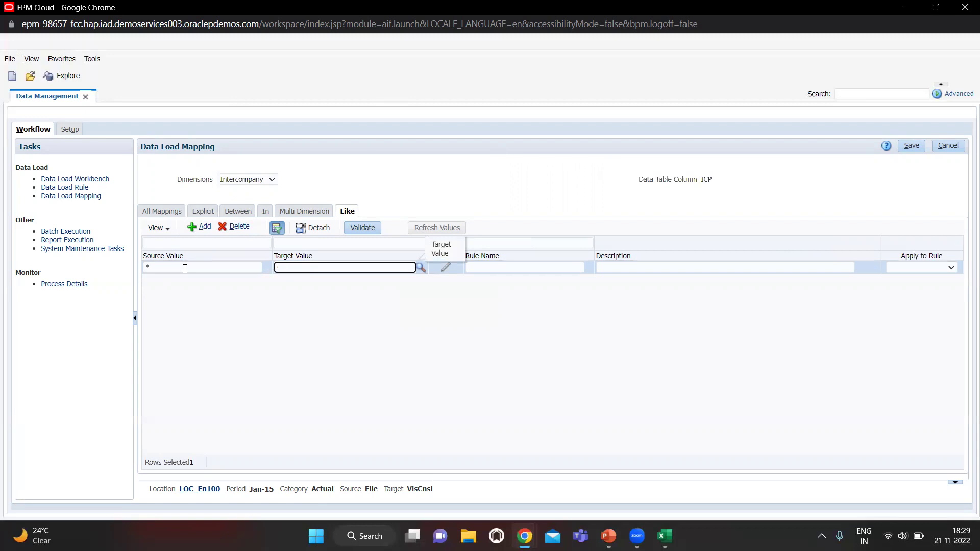
text(CS)
text(_No I)
text(ntercompnay)
text(y)
key(Tab)
text(6)
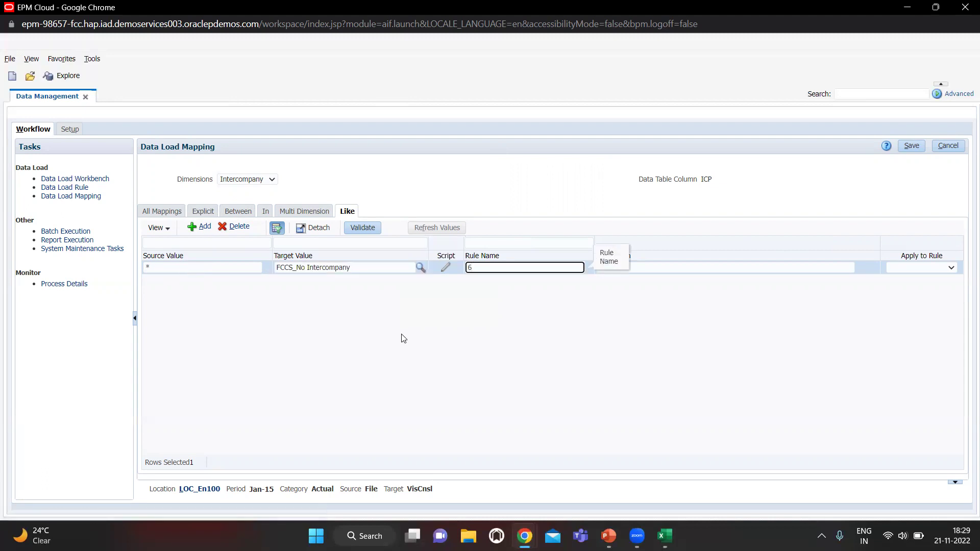
click(403, 338)
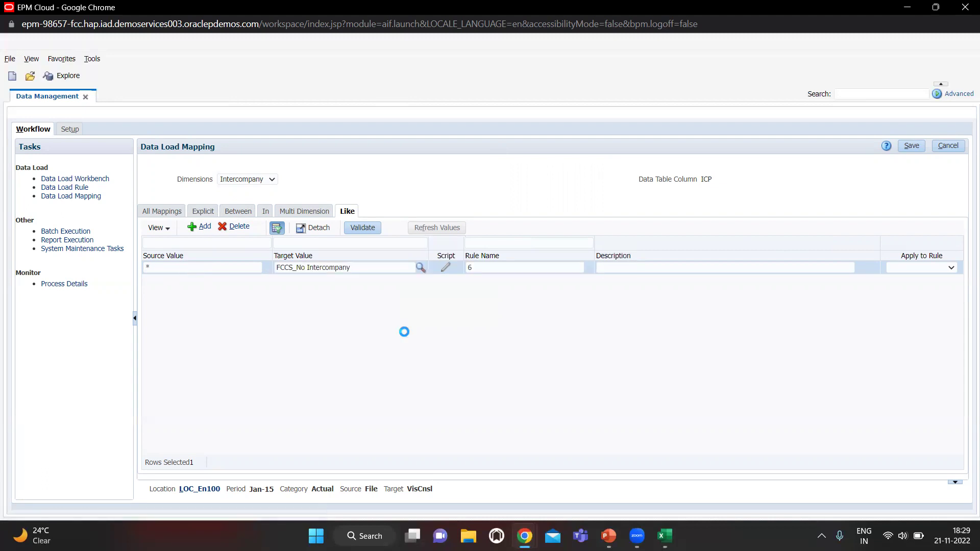
click(906, 143)
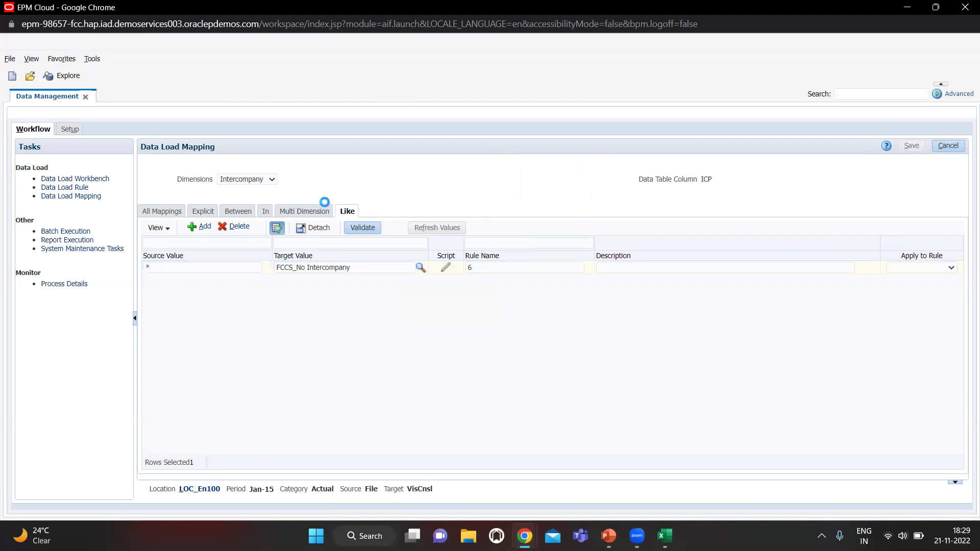
- Change the Movement dimension's Like mapping target to FCCS_Mvmts_Cash and save it
click(249, 184)
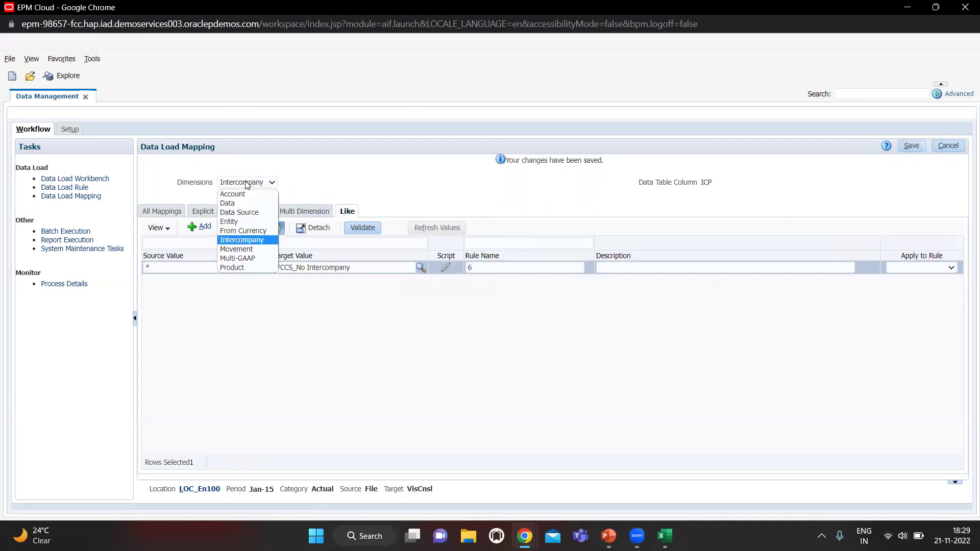
click(243, 249)
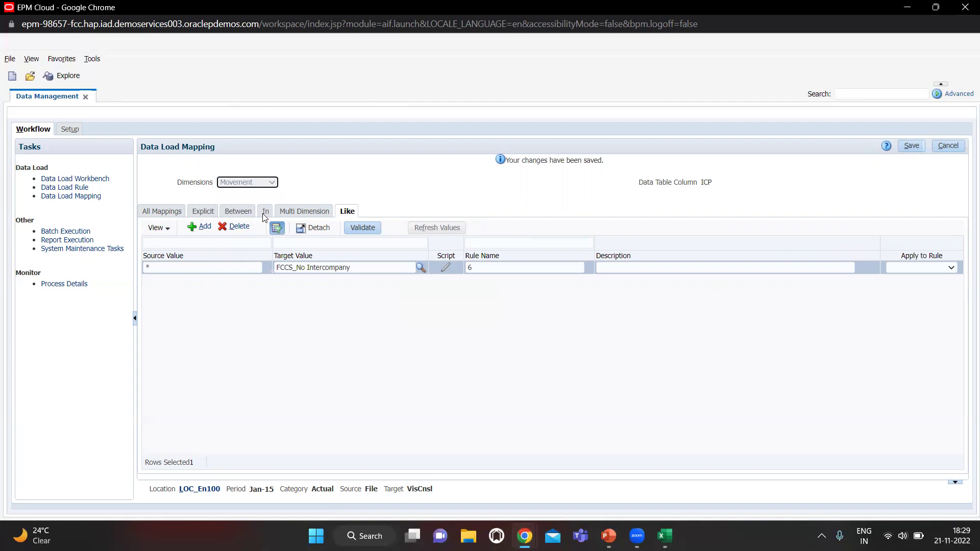
click(367, 266)
click(368, 268)
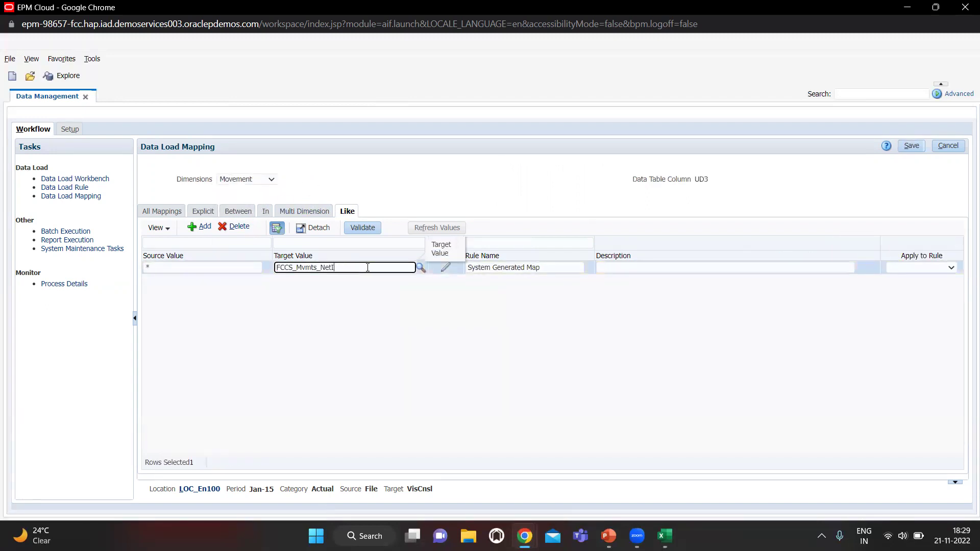
text(Cash)
click(564, 304)
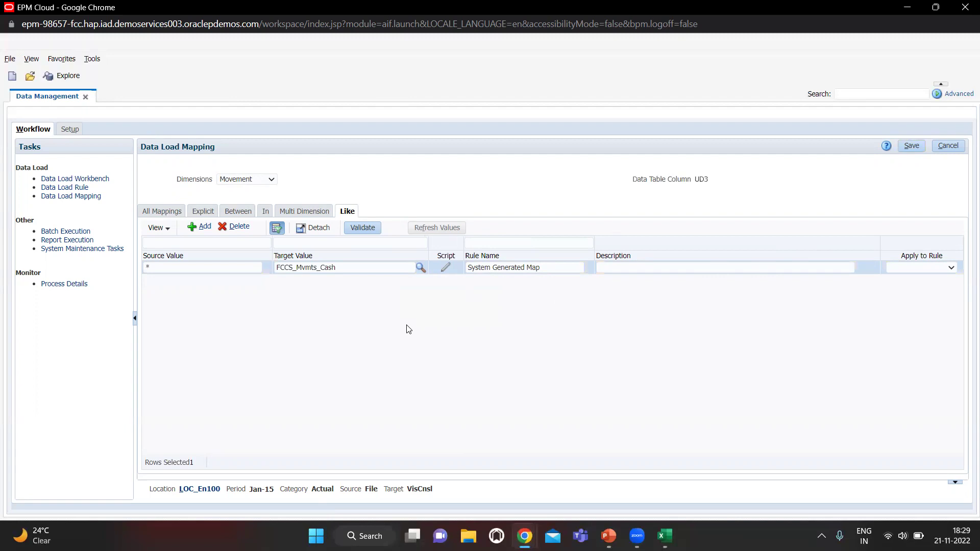
click(918, 143)
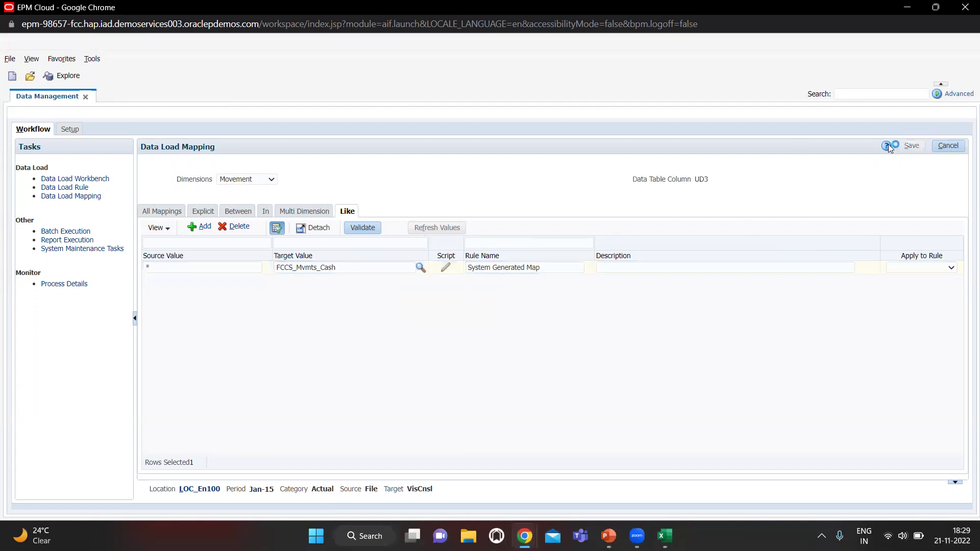
- Check the Multi-GAAP mapping, and add and save a Product Like mapping from source * to target No Product with rule name 7
click(260, 183)
click(238, 257)
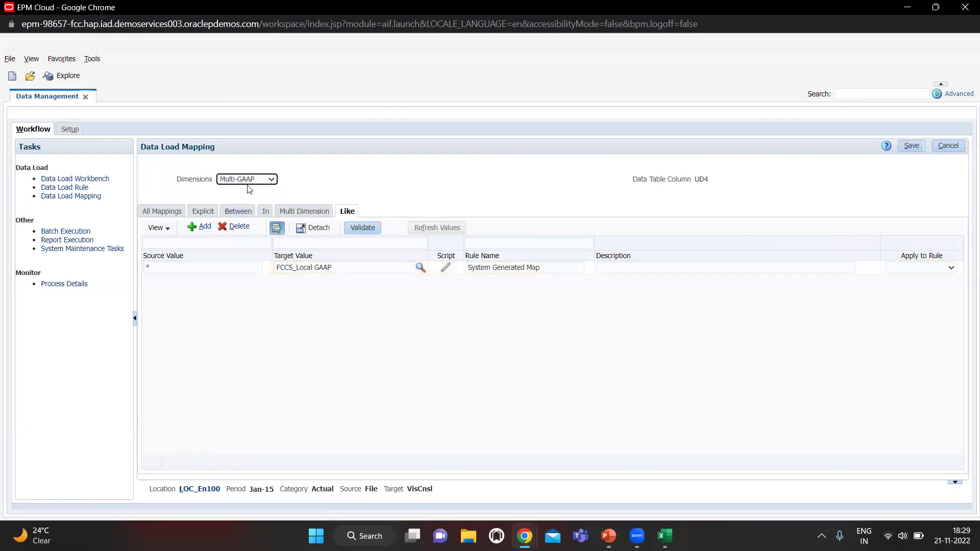
click(250, 182)
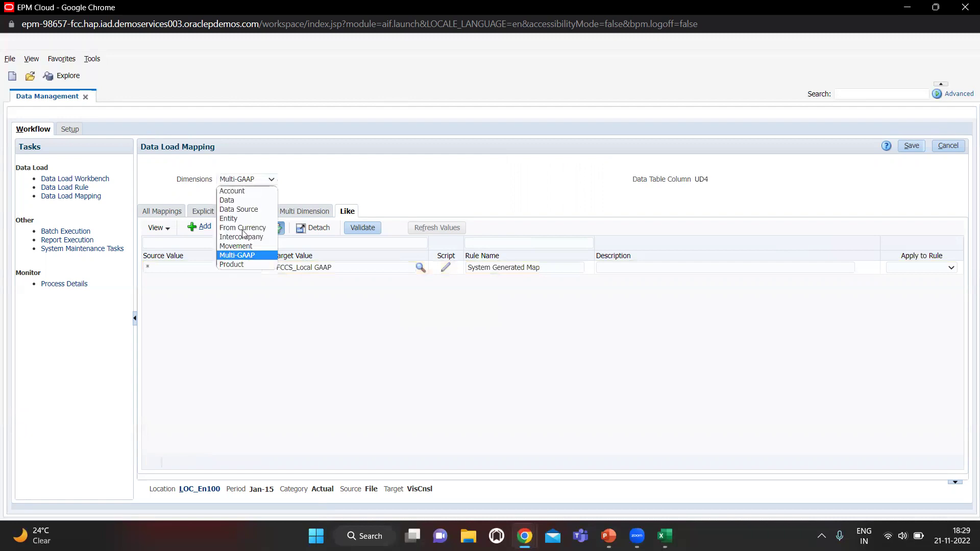
click(237, 264)
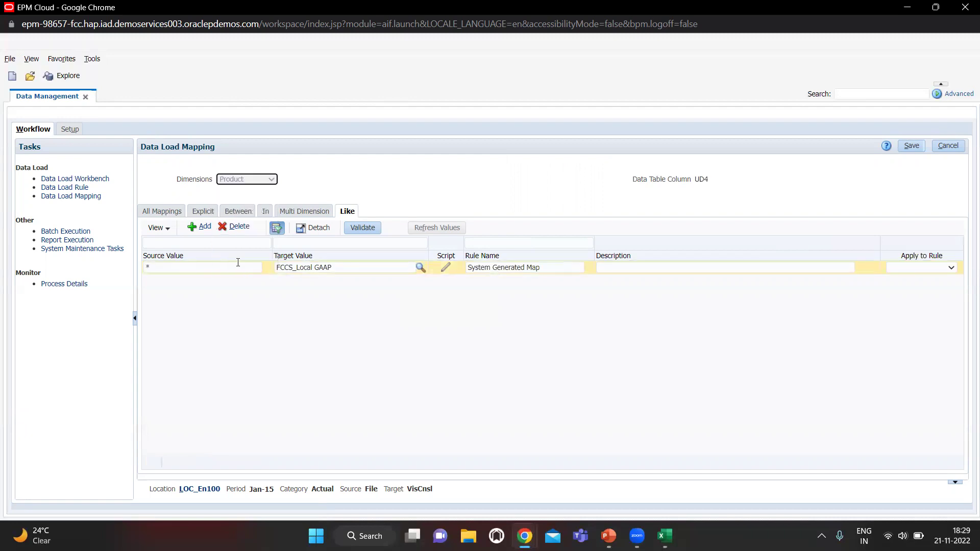
click(198, 226)
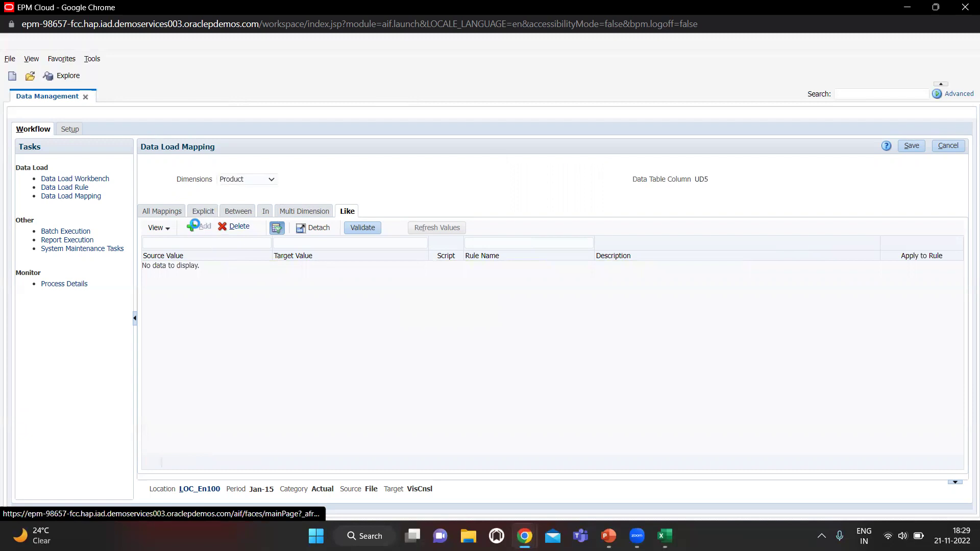
click(183, 267)
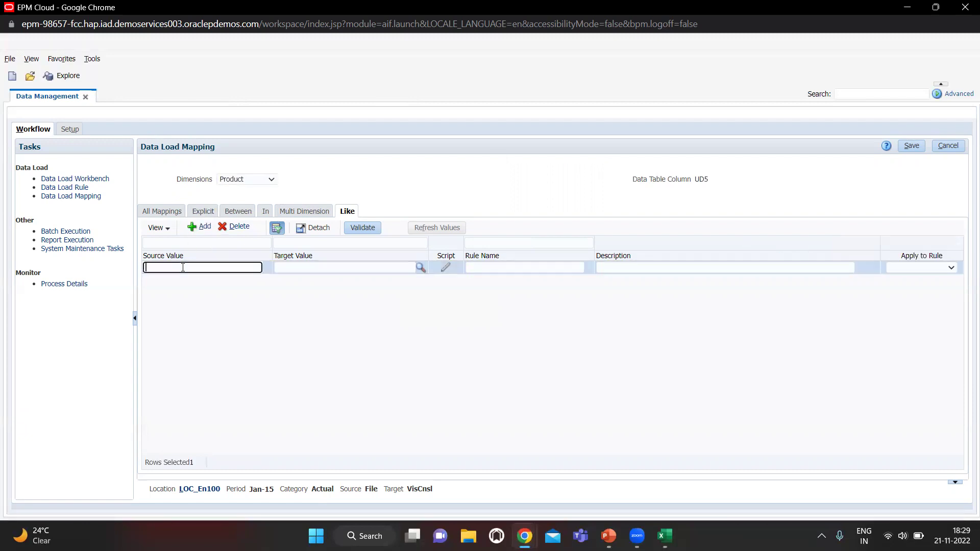
text(*)
key(Tab)
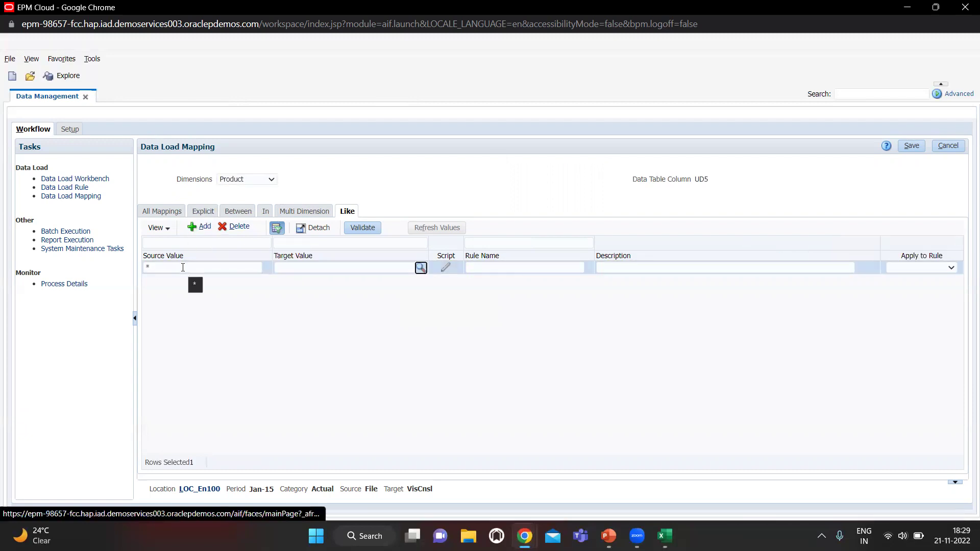
text(No Product)
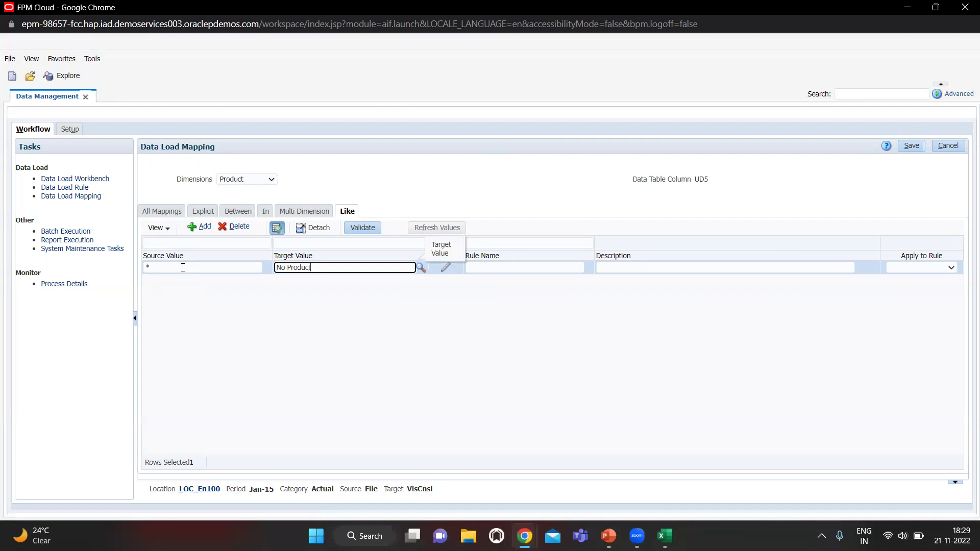
click(492, 266)
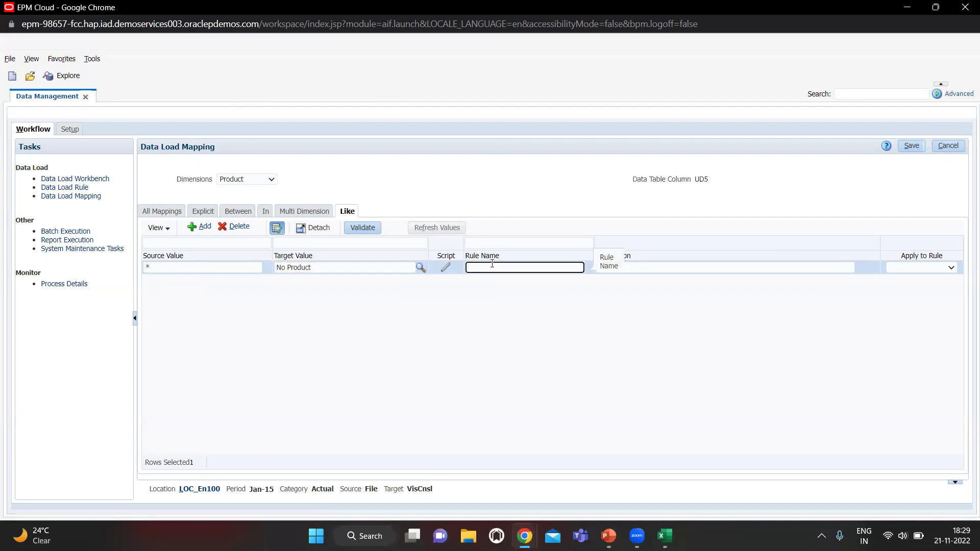
text(9)
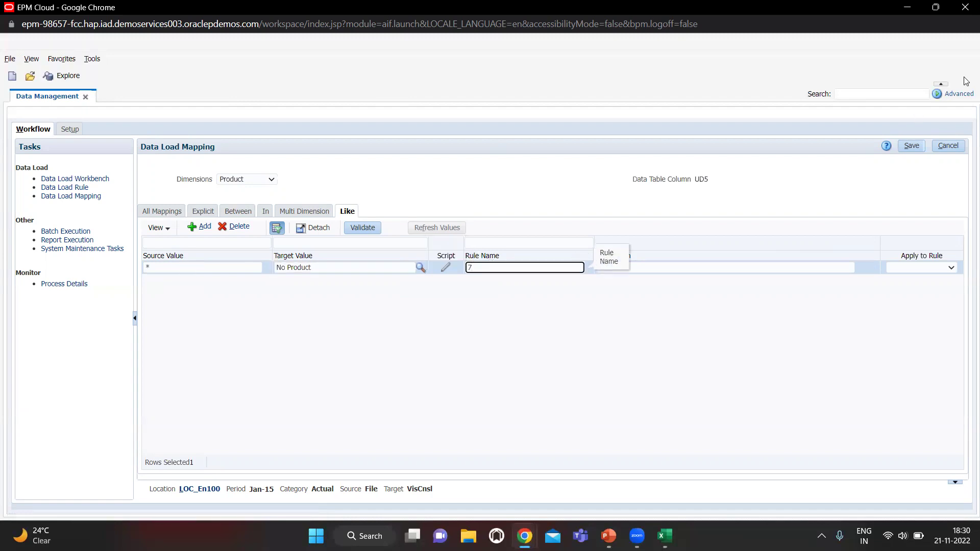
click(909, 145)
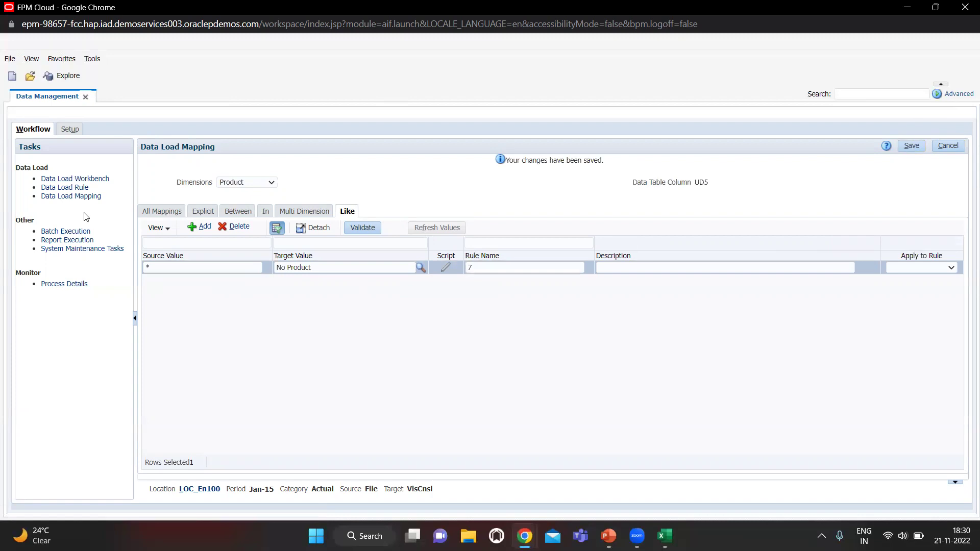
- Add a data load rule named DLR_Ent100 and assign it the import format IMF_DLentites
click(70, 189)
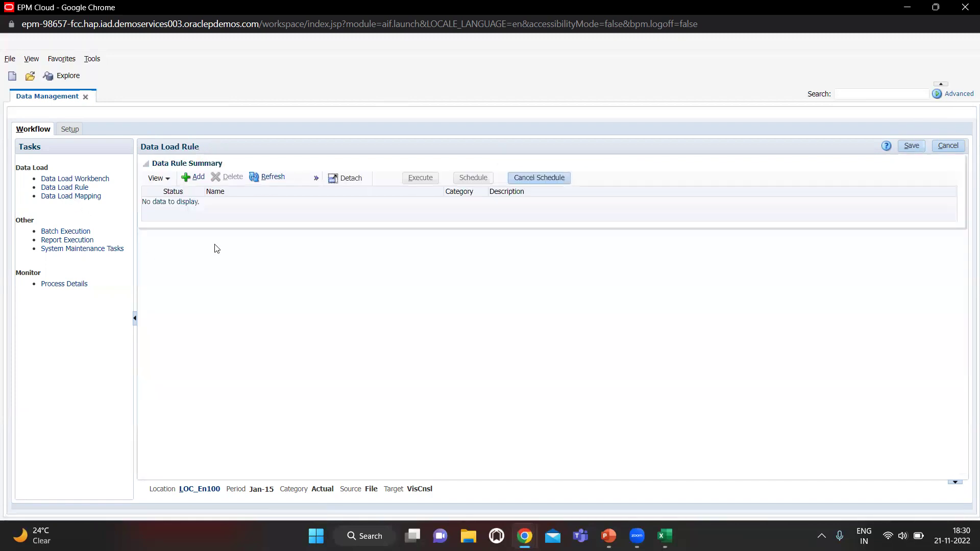
click(193, 178)
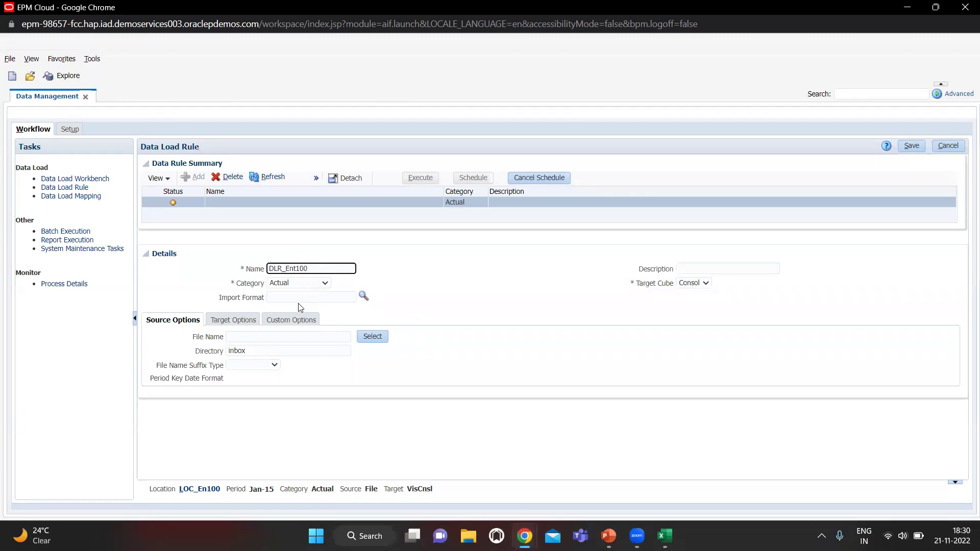
click(365, 297)
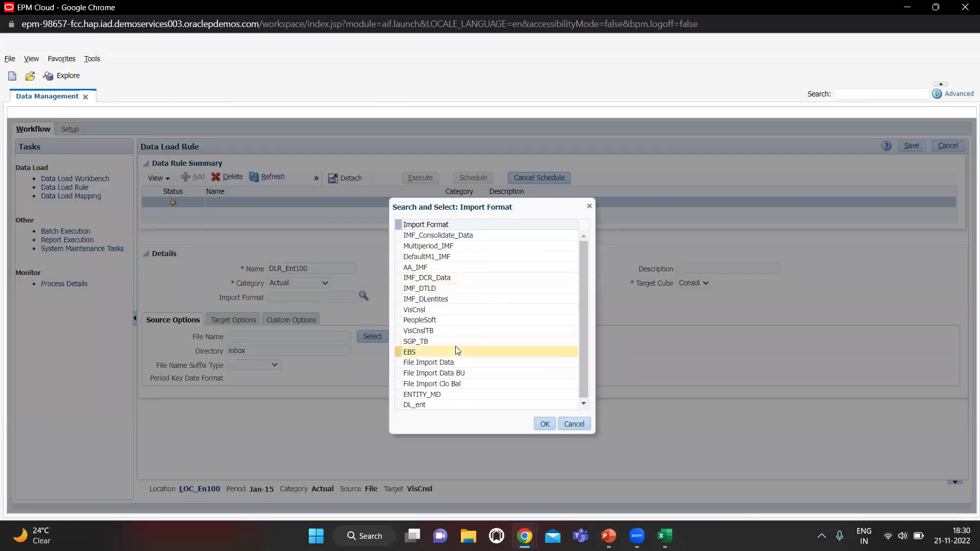
click(459, 299)
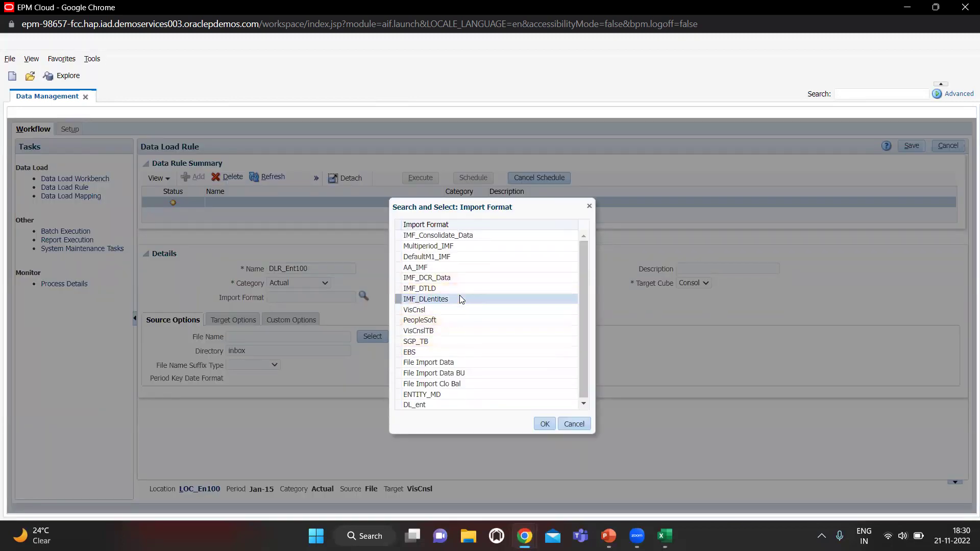
click(544, 424)
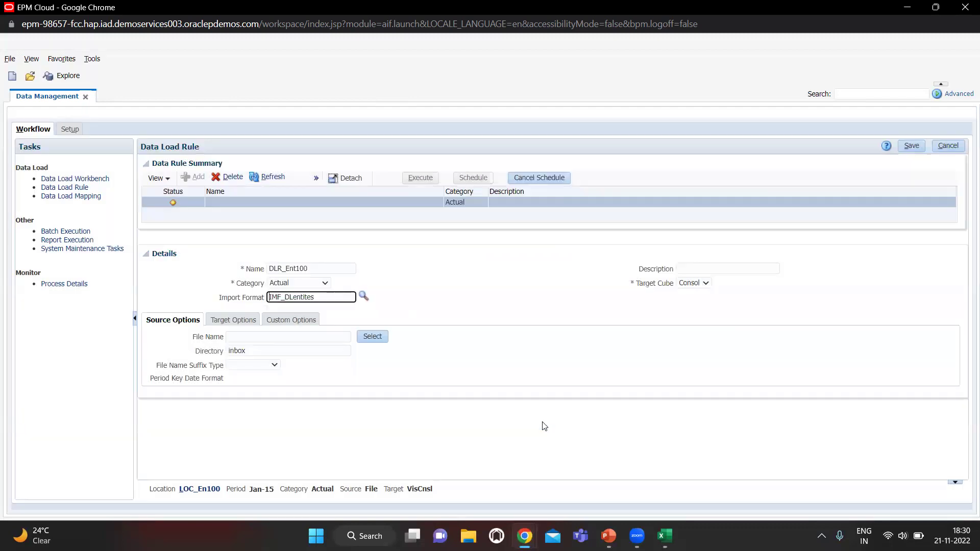
- Upload Multi Entity Data.csv from the Desktop to the available source files for the data load rule
click(372, 336)
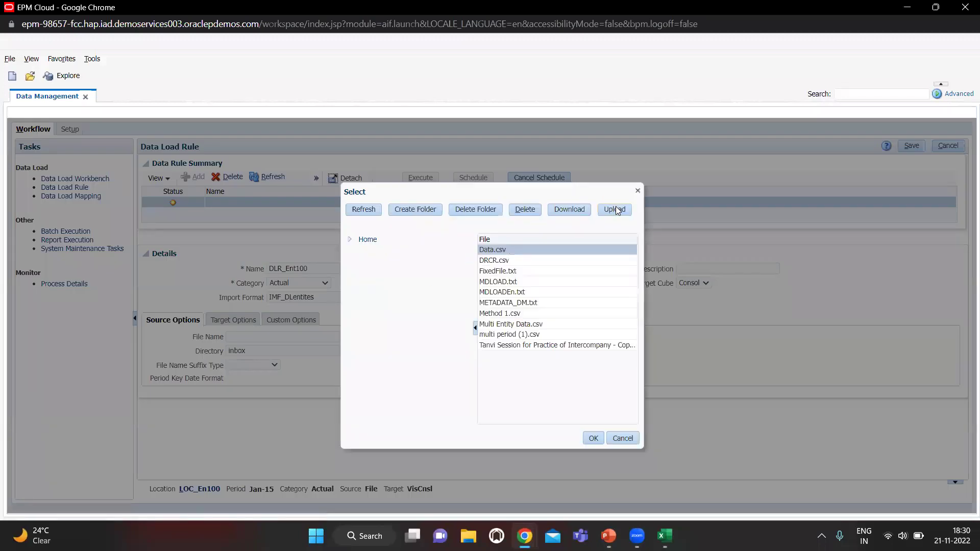
click(618, 211)
click(446, 314)
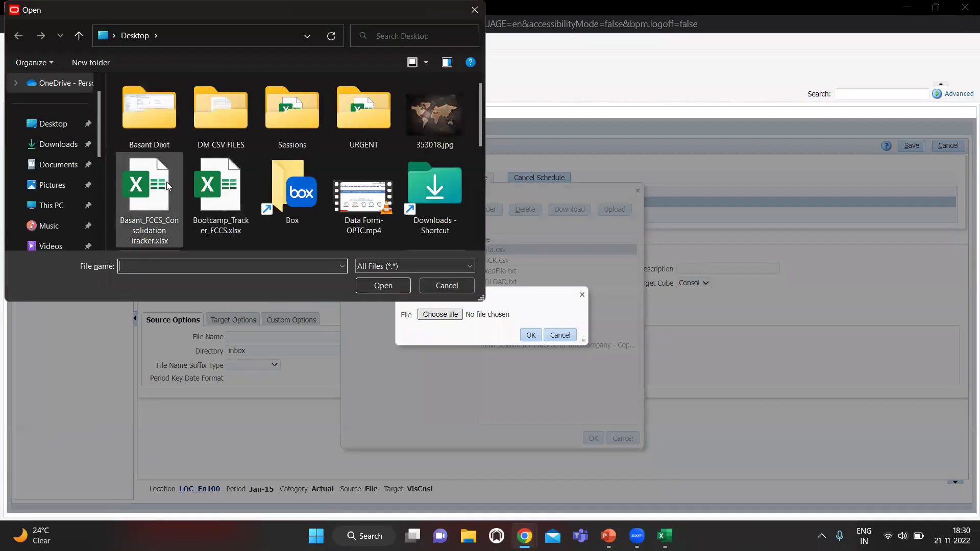
click(46, 125)
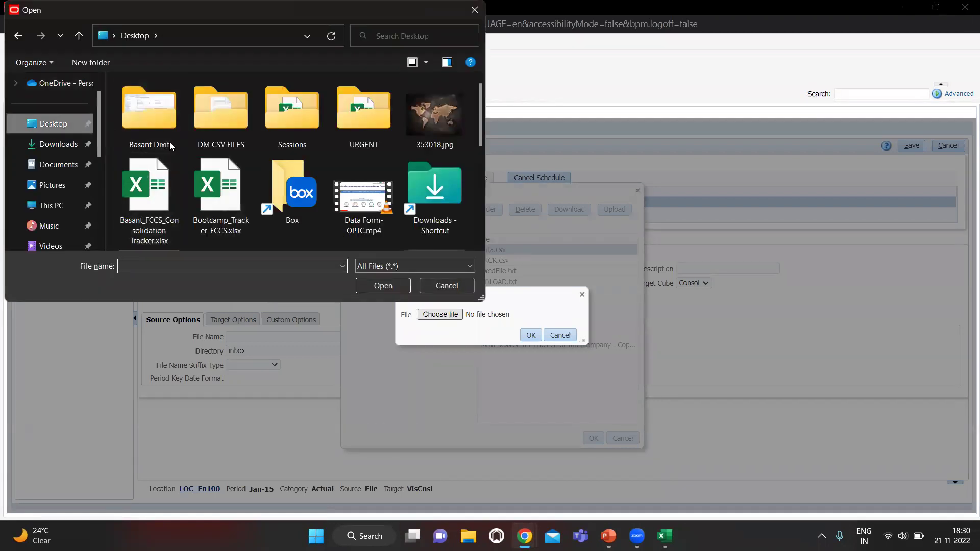
scroll(237, 181, down, 3)
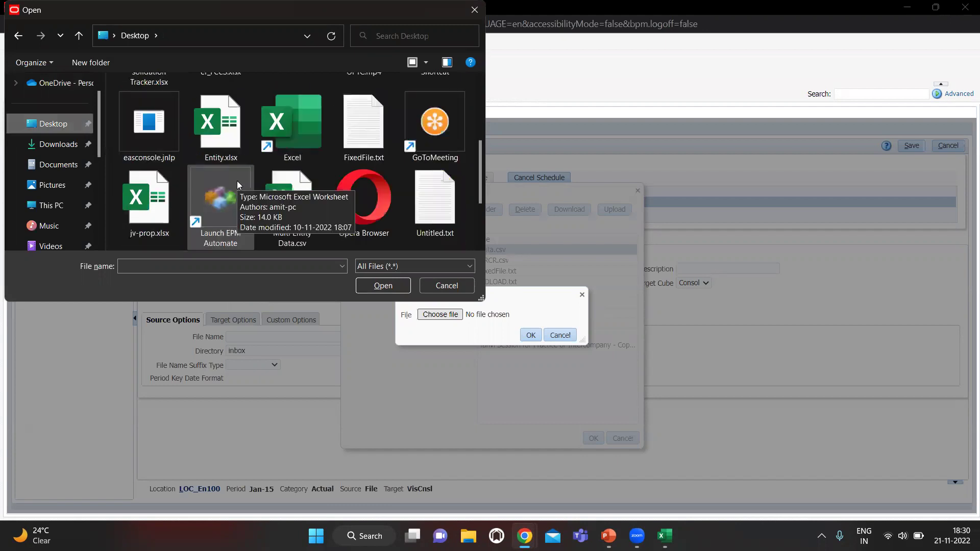
scroll(237, 181, down, 2)
click(302, 141)
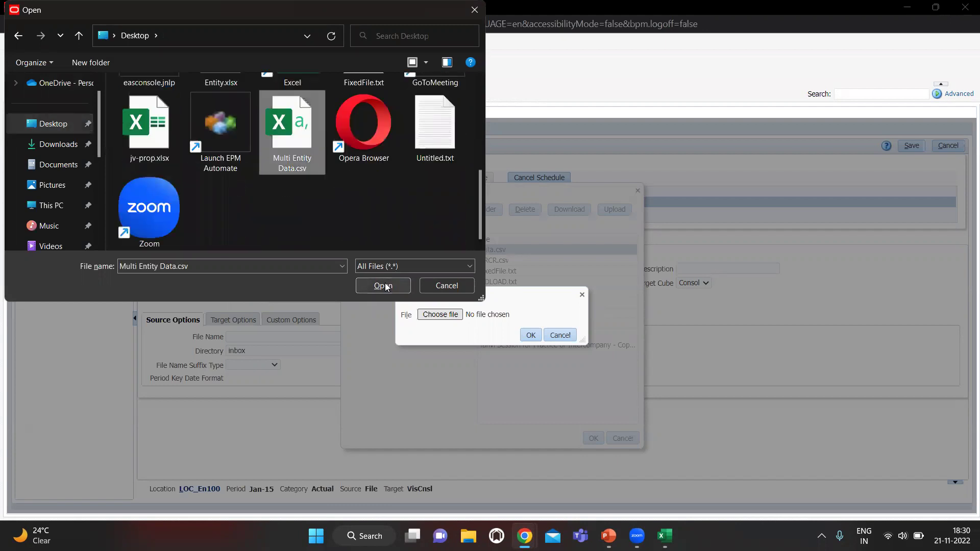
click(384, 286)
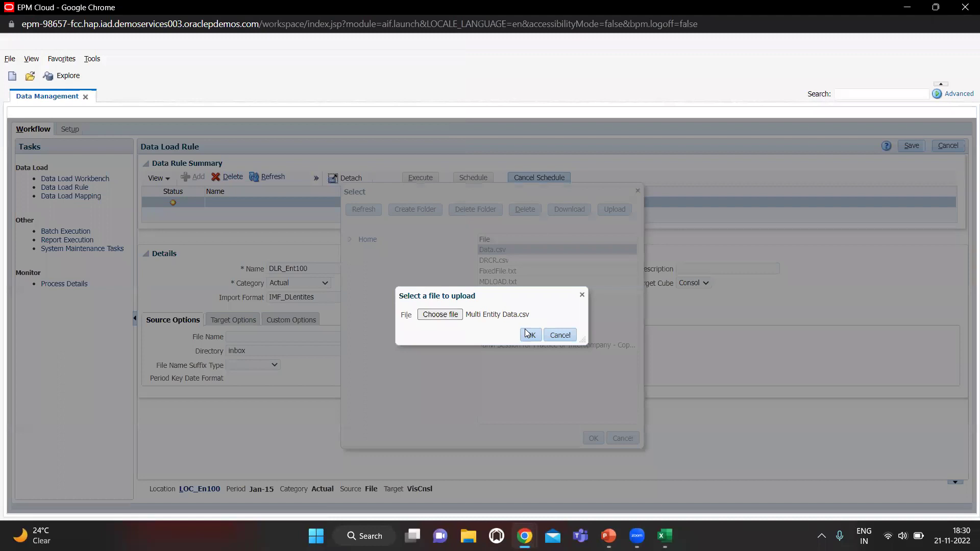
click(526, 333)
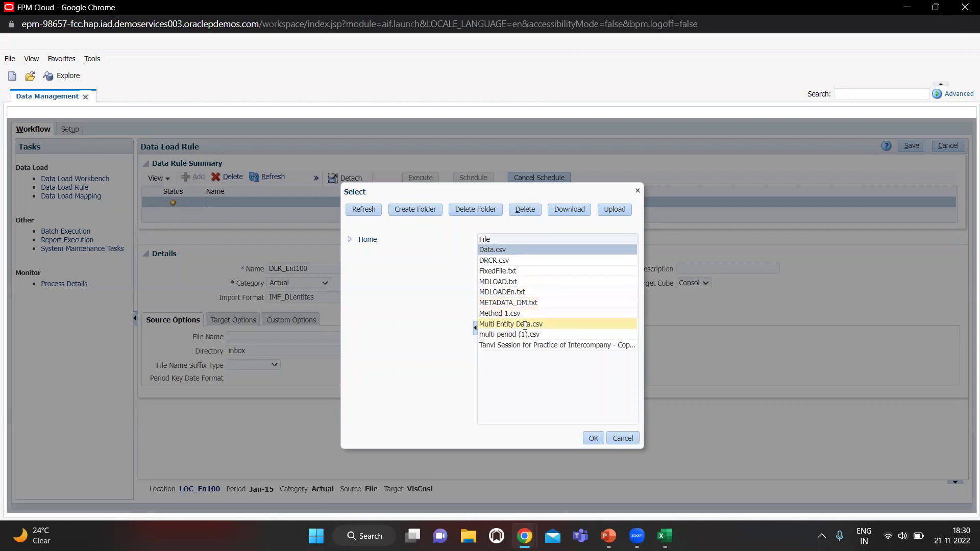
- Select Multi Entity Data.csv as the source file for the data load rule DLR_Ent100 and save the rule
click(525, 326)
click(593, 439)
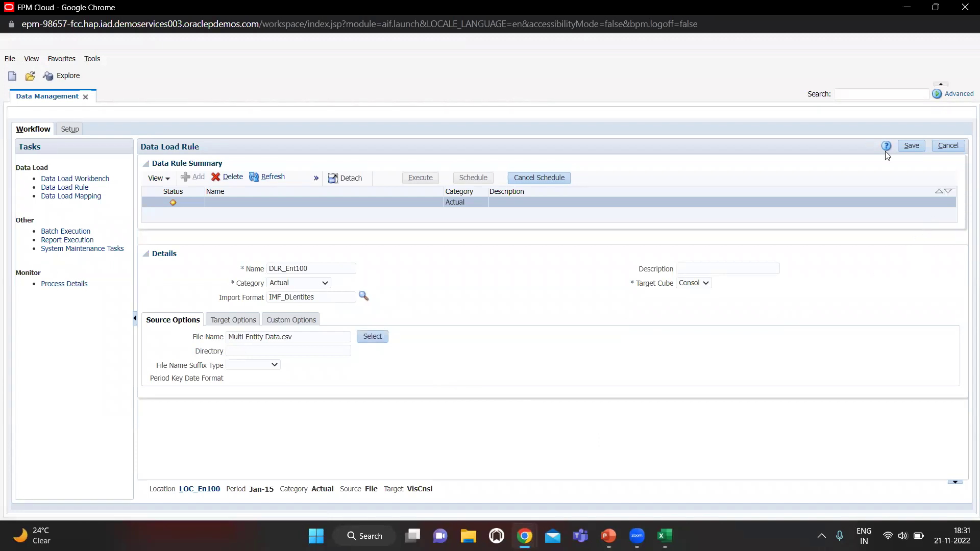
click(907, 147)
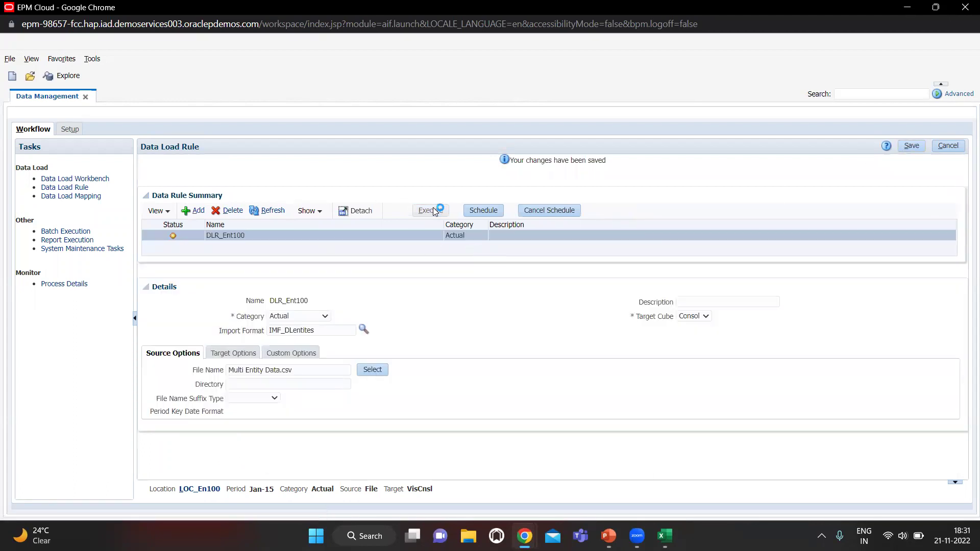
- Run DLR_Ent100 for Jan-15 with import from source in Replace mode and export to target, choosing an export mode
click(433, 209)
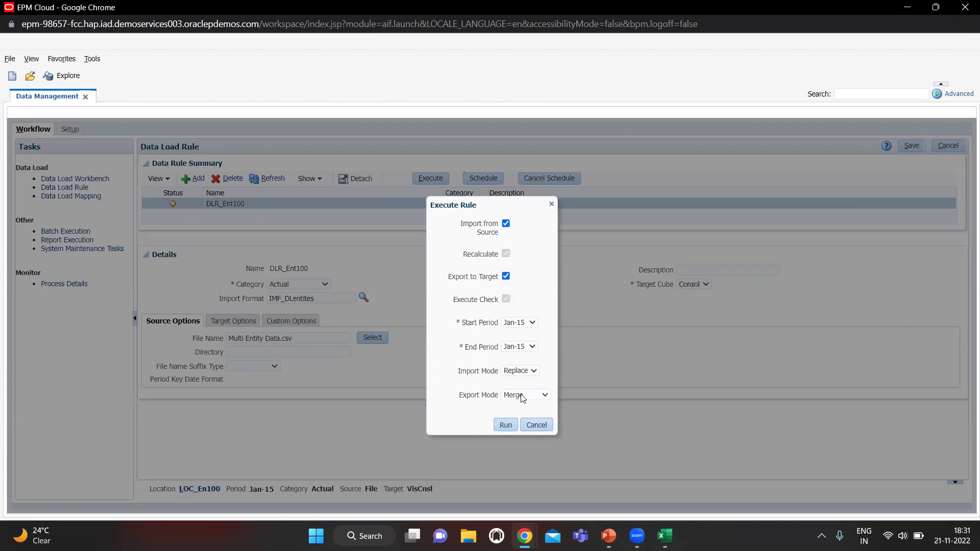
click(523, 399)
click(518, 423)
click(506, 426)
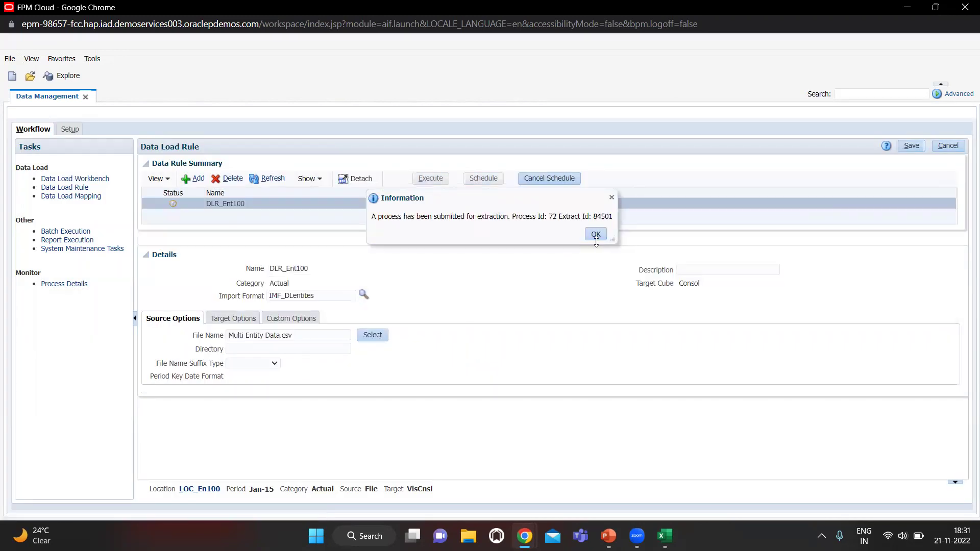
click(595, 235)
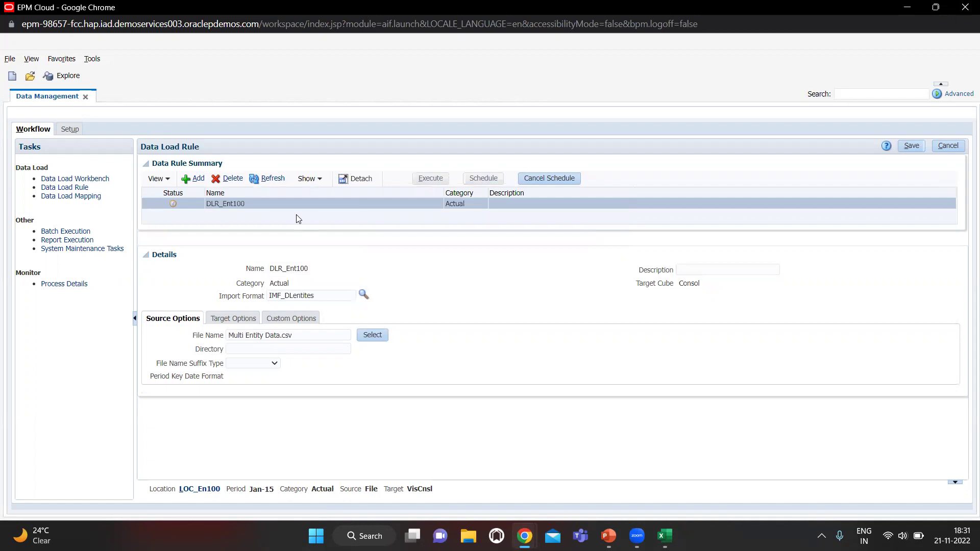
- Refresh and check the execution status of DLR_Ent100, and examine the loaded rows in the Data Load Workbench
click(272, 179)
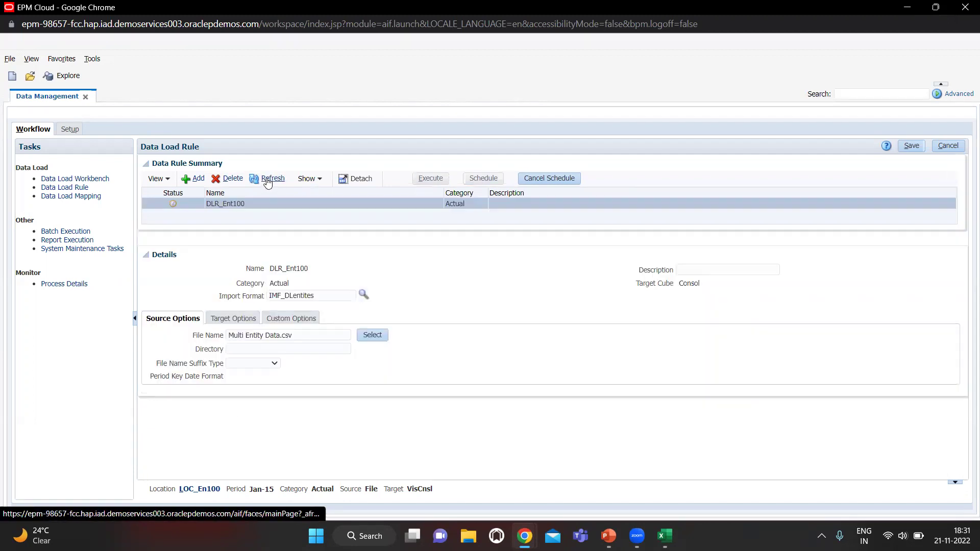
click(268, 181)
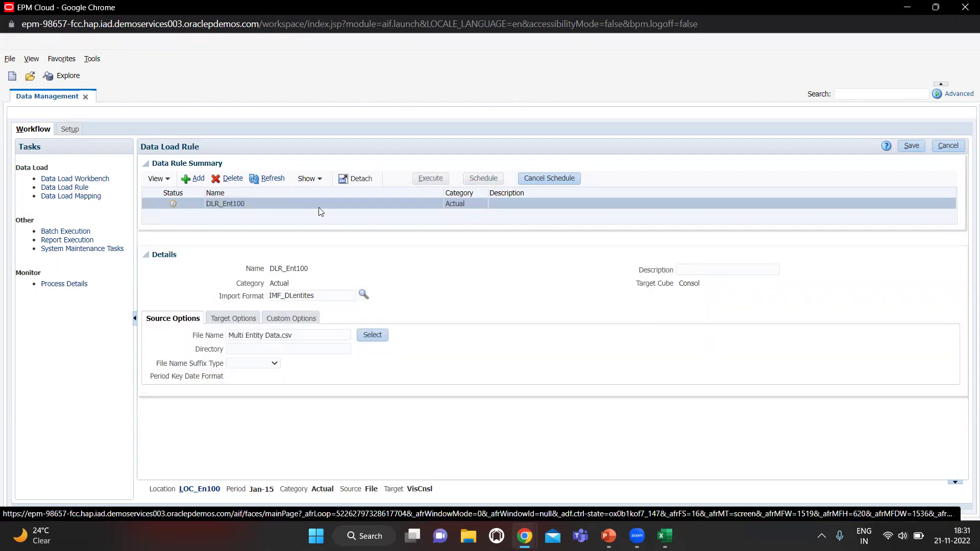
click(77, 179)
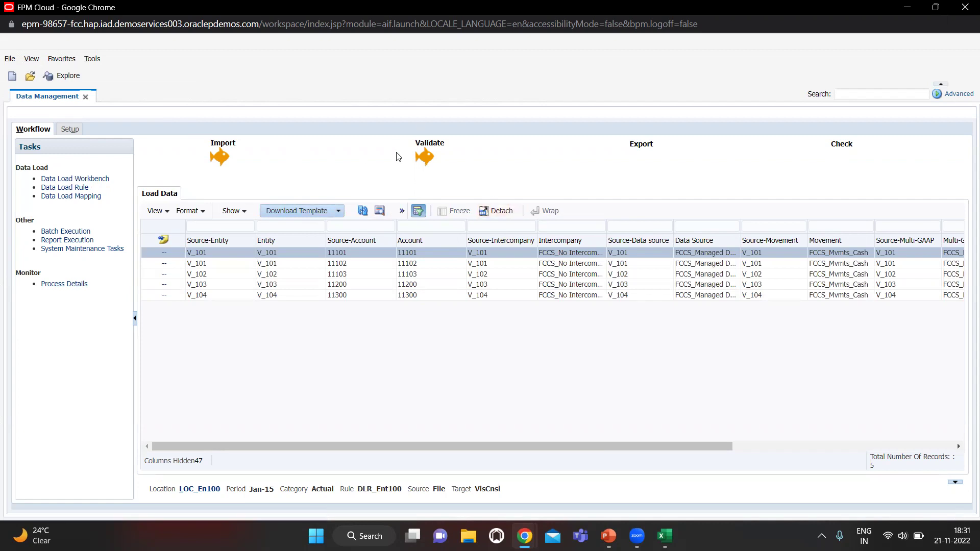
click(67, 187)
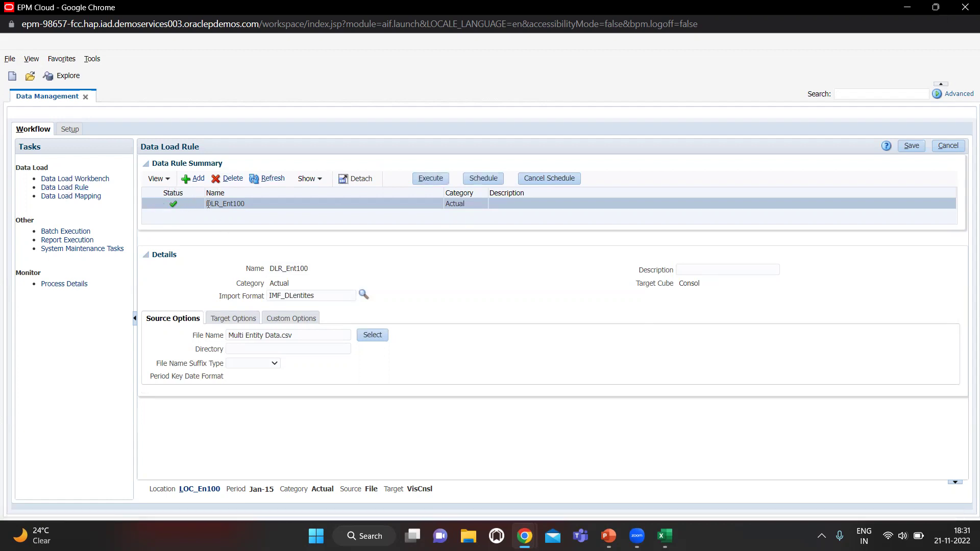
click(84, 178)
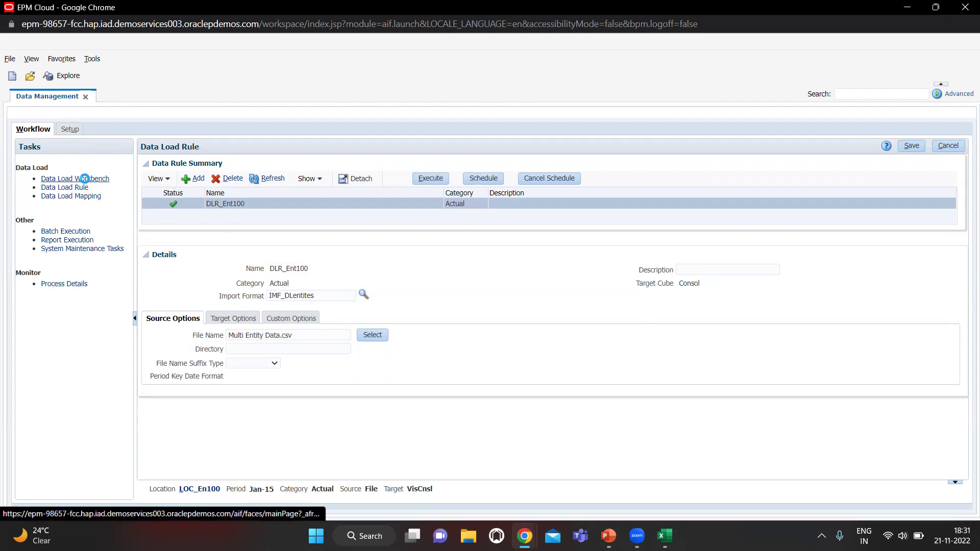
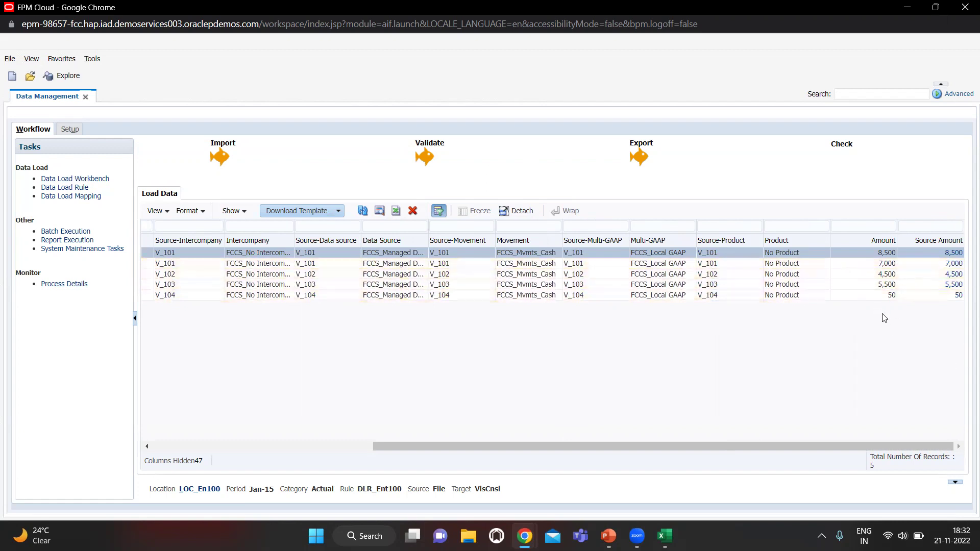
- Switch to Excel, connect Sheet1 through the Smart View connection FCCS_VisDX, and open an ad hoc grid on the Consol plan type
key(alt+Tab)
key(alt+shift+Tab)
key(alt+Tab)
click(157, 499)
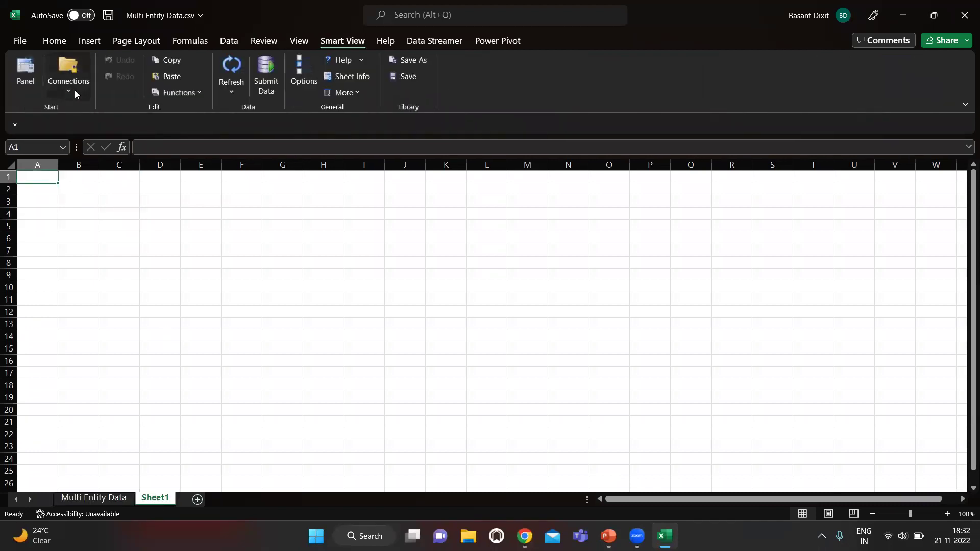
click(75, 89)
mouse_move(159, 196)
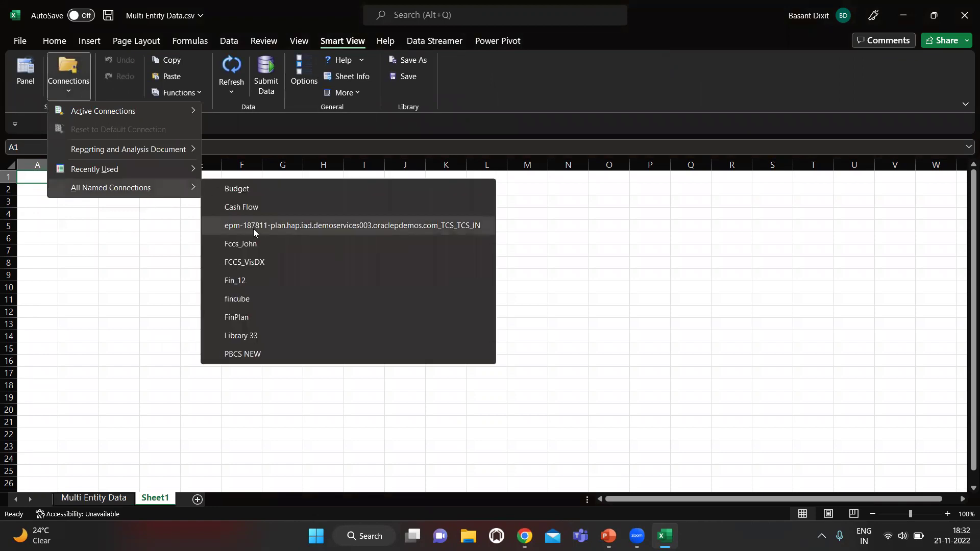
click(247, 264)
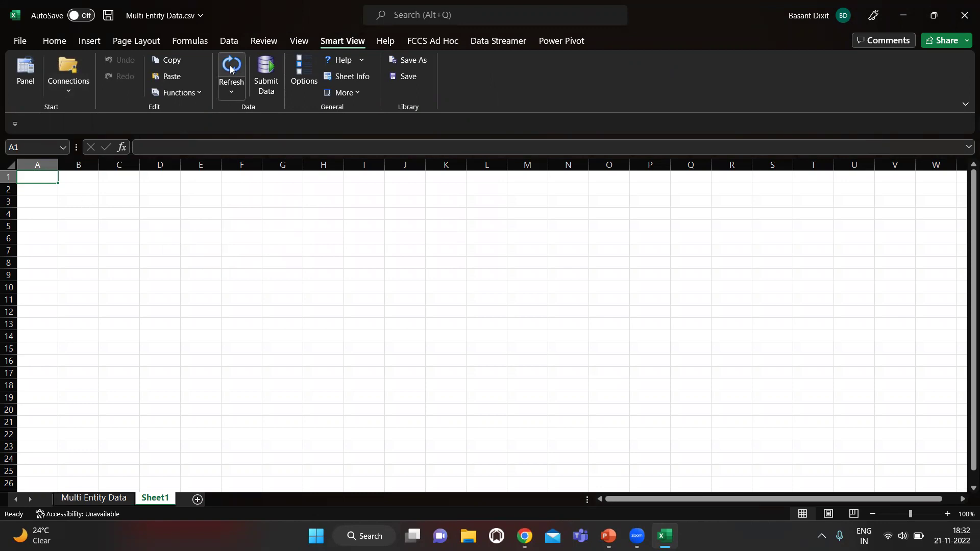
click(326, 72)
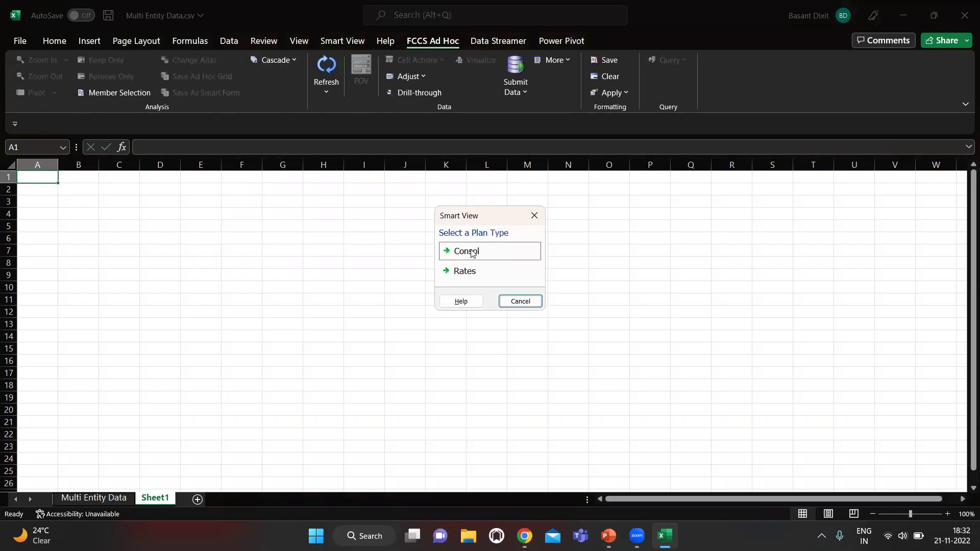
click(471, 251)
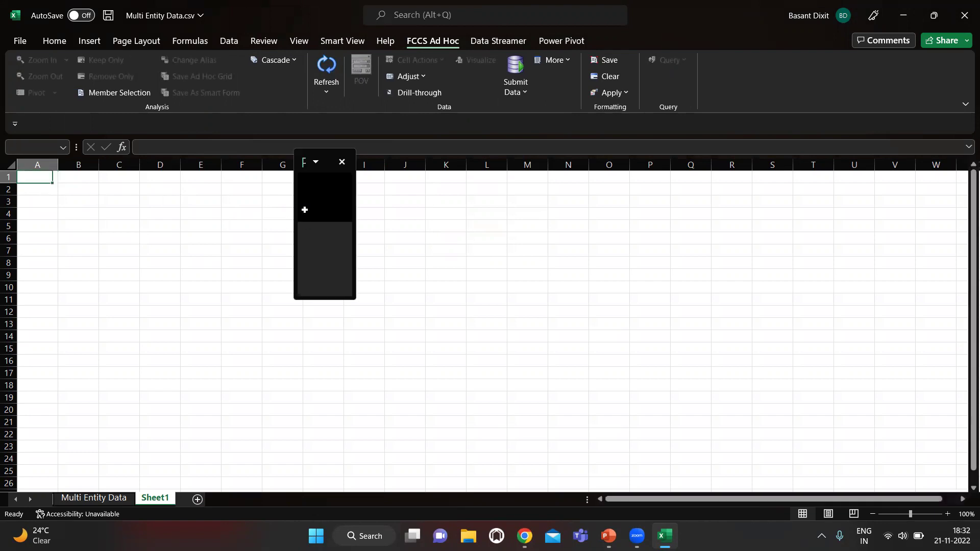
- Set Years to FY15 and Period to Jan in the column headers of the ad hoc grid
click(99, 176)
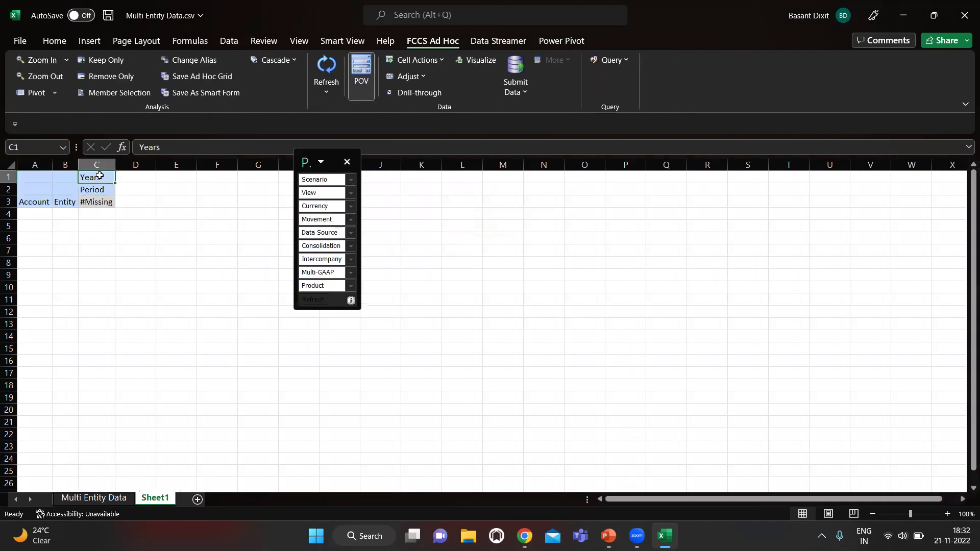
text(FY15)
key(Tab)
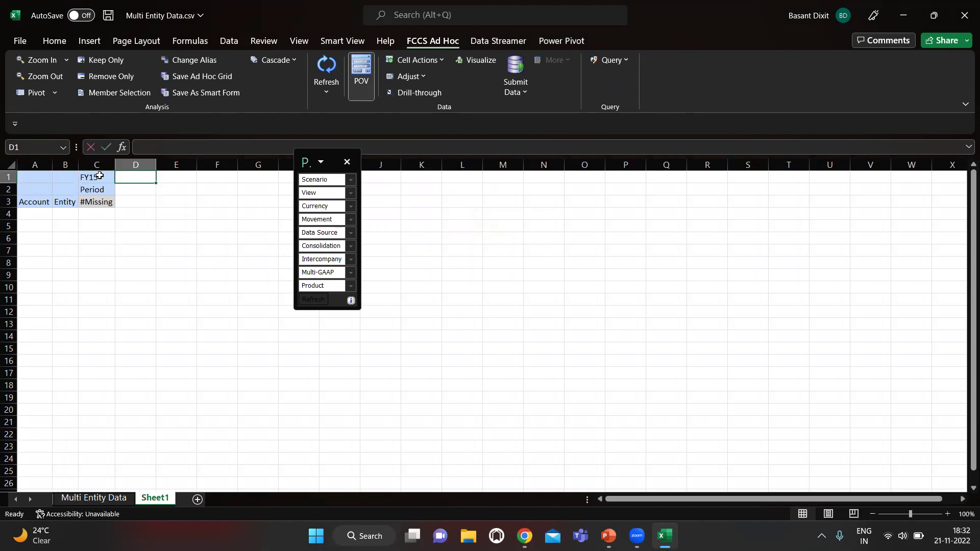
key(Return)
text(Jan)
key(Tab)
key(Tab)
key(Tab)
key(Down)
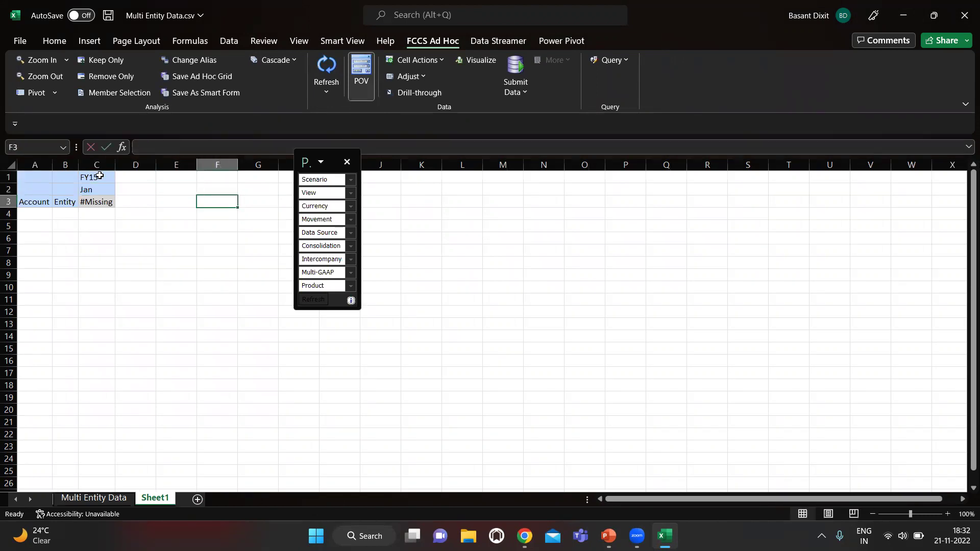
key(Left)
key(Left)
key(Left)
key(Right)
key(Right)
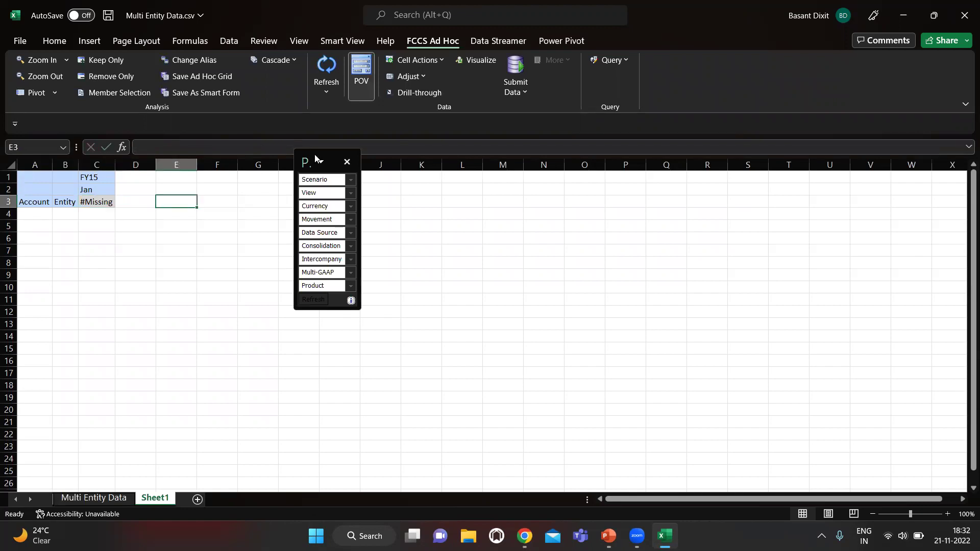
- Set the POV to Scenario Actual, View Periodic, Currency Entity Currency and Movement changes in cash
click(335, 178)
text(Actual)
key(Tab)
text(Pe)
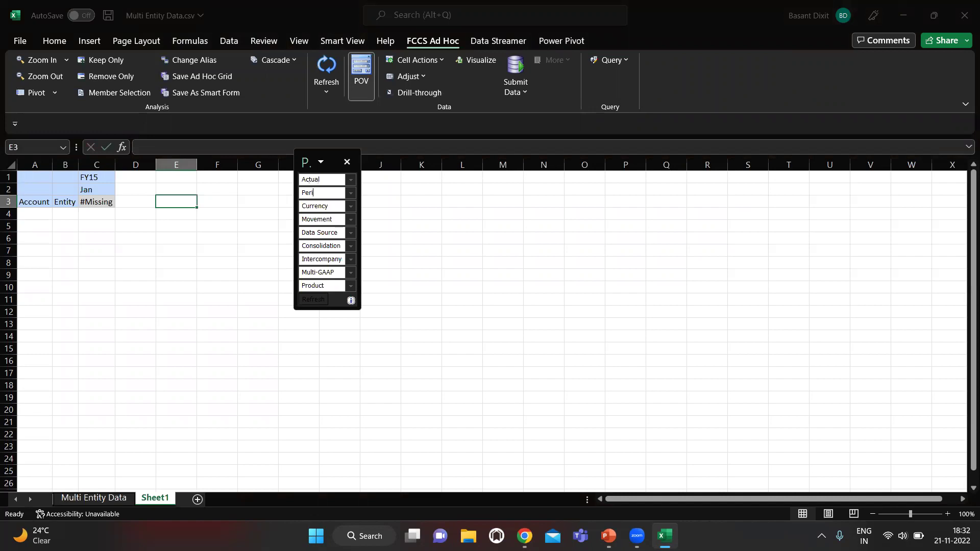
key(Tab)
text(Entity Currency)
key(Tab)
text(cha)
text(nges in cash)
key(Tab)
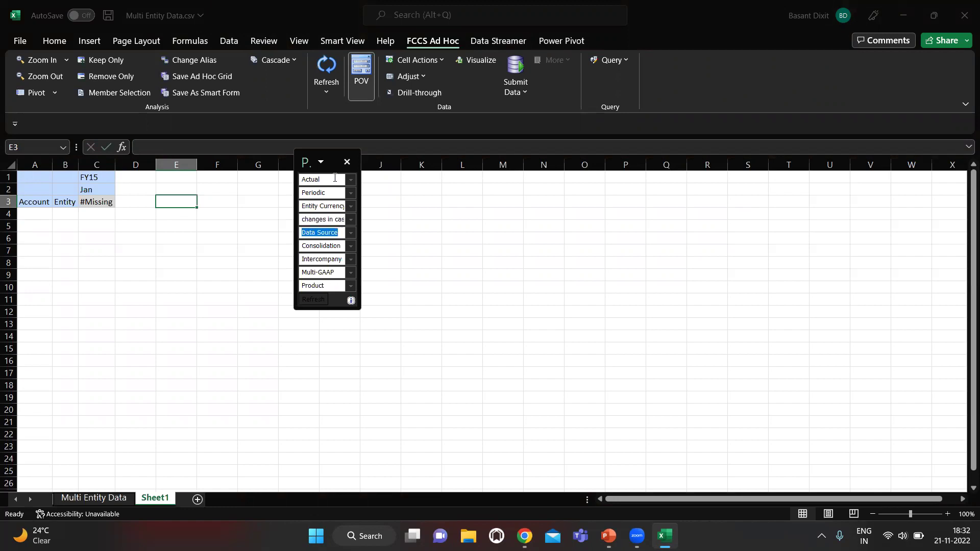
- Set the POV's Data Source to Managed Data, Consolidation to Entity Input and Intercompany to No Intercompany
text(Data S)
key(BackSpace)
key(BackSpace)
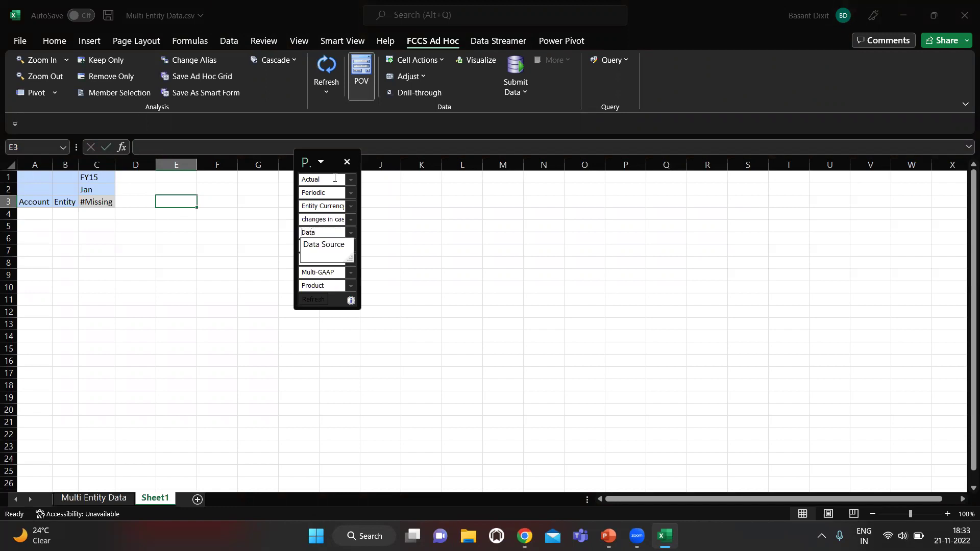
text(managed)
key(Tab)
text(E)
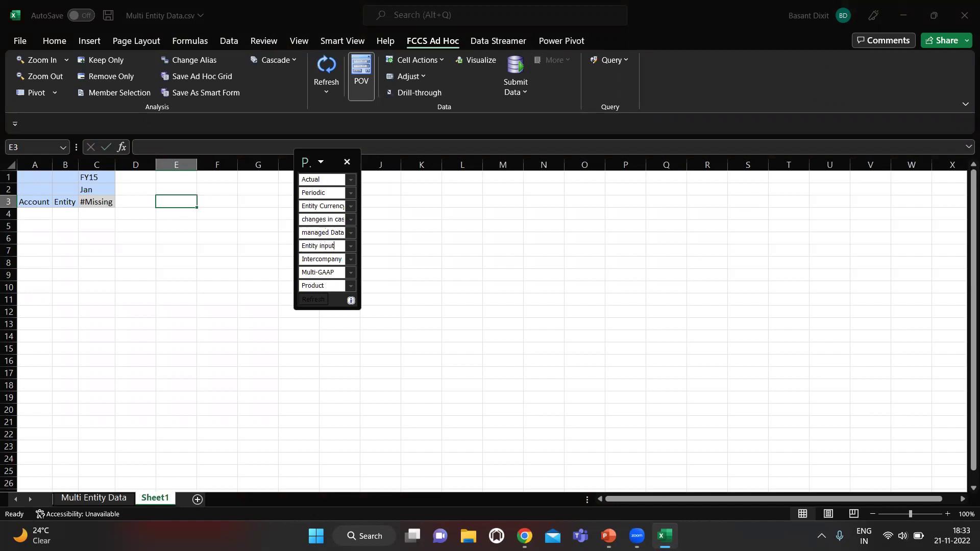
key(Tab)
text(No)
key(Tab)
- Set the POV's Multi-GAAP to Local GAAP and Product to No Product, and refresh the ad hoc grid
key(Left)
key(Left)
key(shift+Home)
text(Locak)
key(BackSpace)
key(BackSpace)
text(l)
key(Tab)
key(Home)
text(no)
click(319, 65)
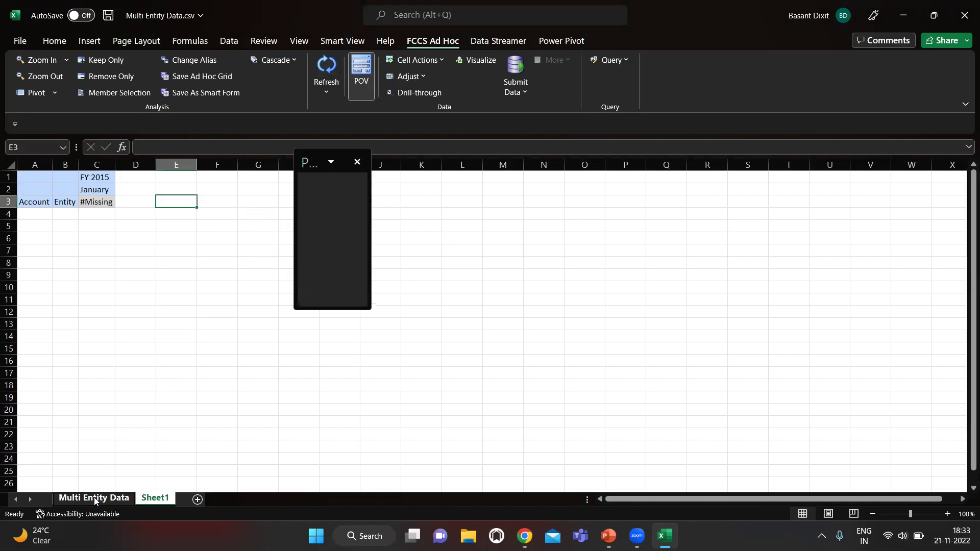
- Copy the account and entity codes in A1:B5 of the Multi Entity Data sheet
key(ctrl+z)
click(51, 178)
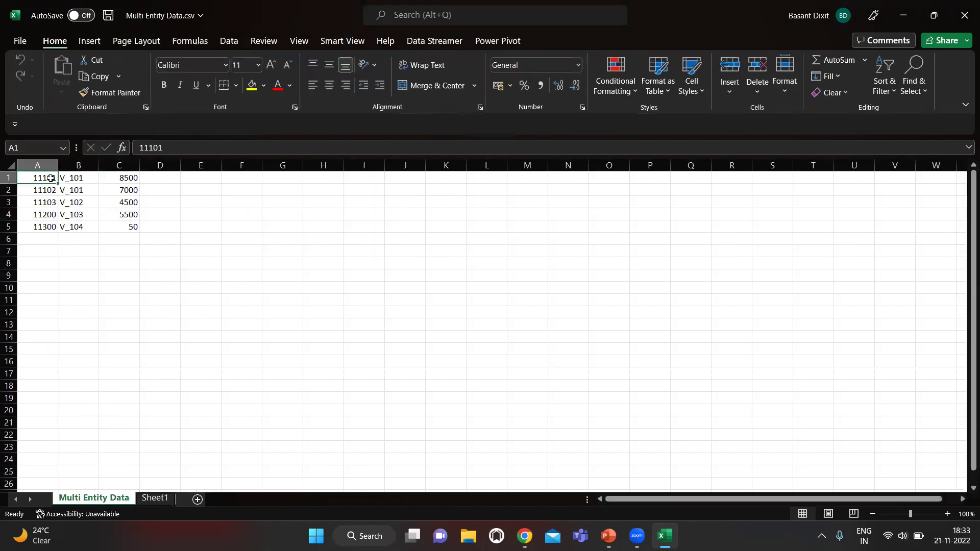
key(shift+Down)
key(shift+Right)
key(shift+Down)
key(shift+Down)
key(shift+Down)
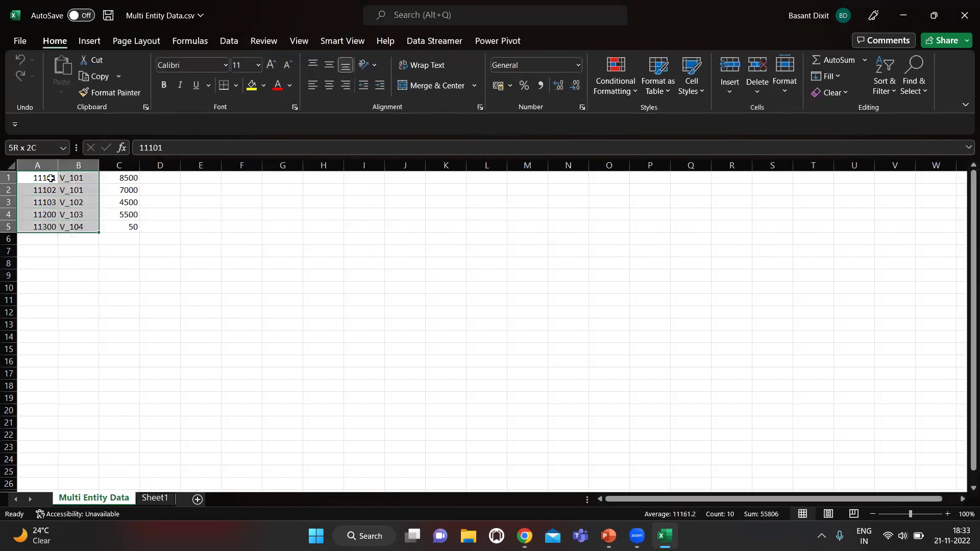
key(ctrl+c)
key(alt+Tab)
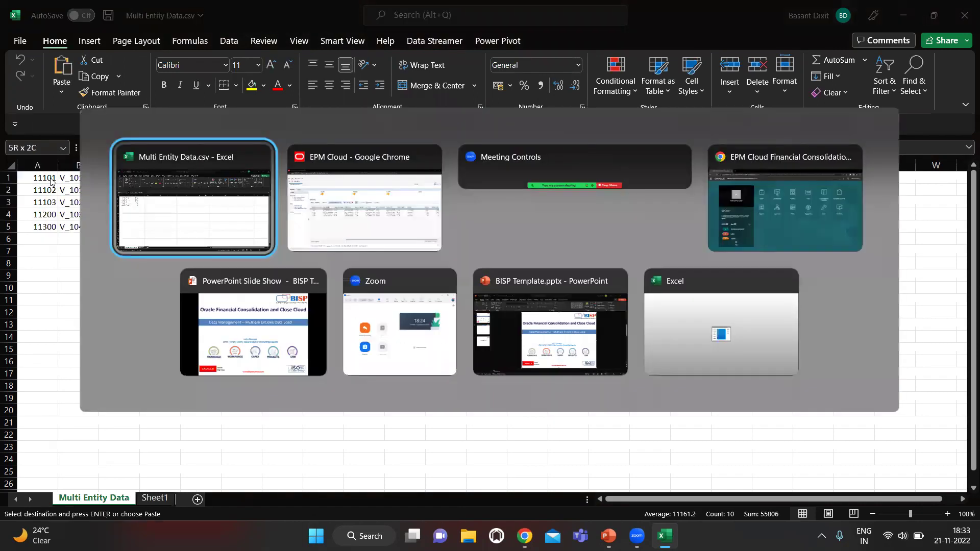
- Paste the copied account and entity codes into the Sheet1 ad hoc grid from cell A3 and refresh the grid
click(162, 502)
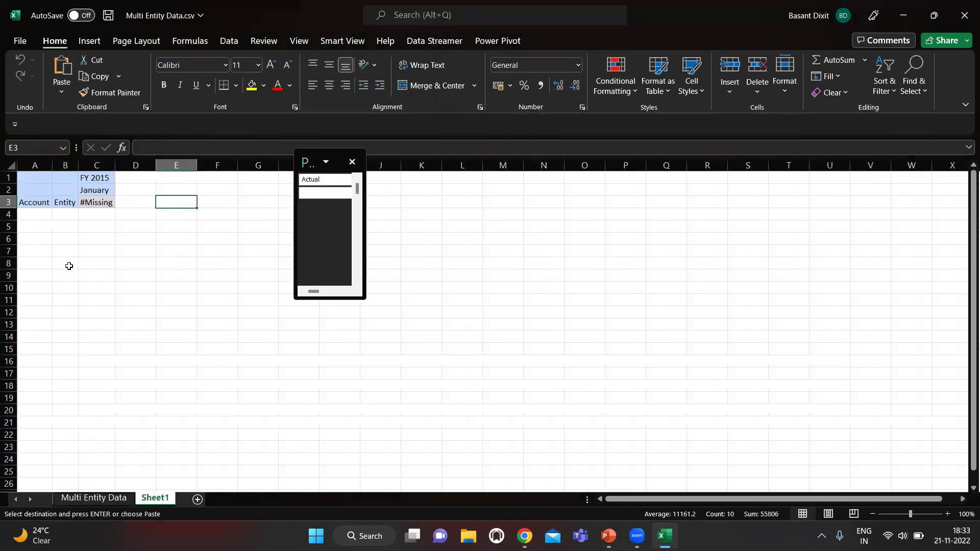
click(36, 203)
key(ctrl+v)
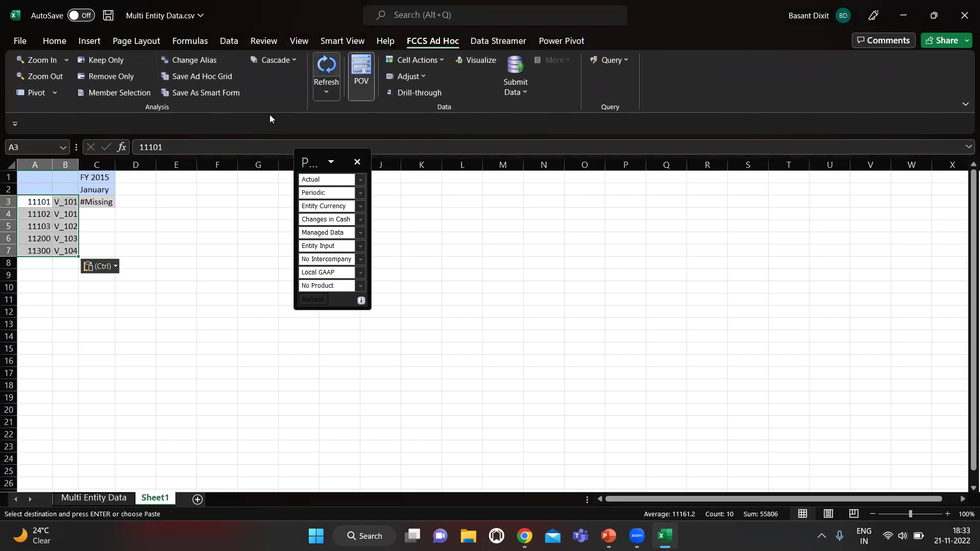
key(Escape)
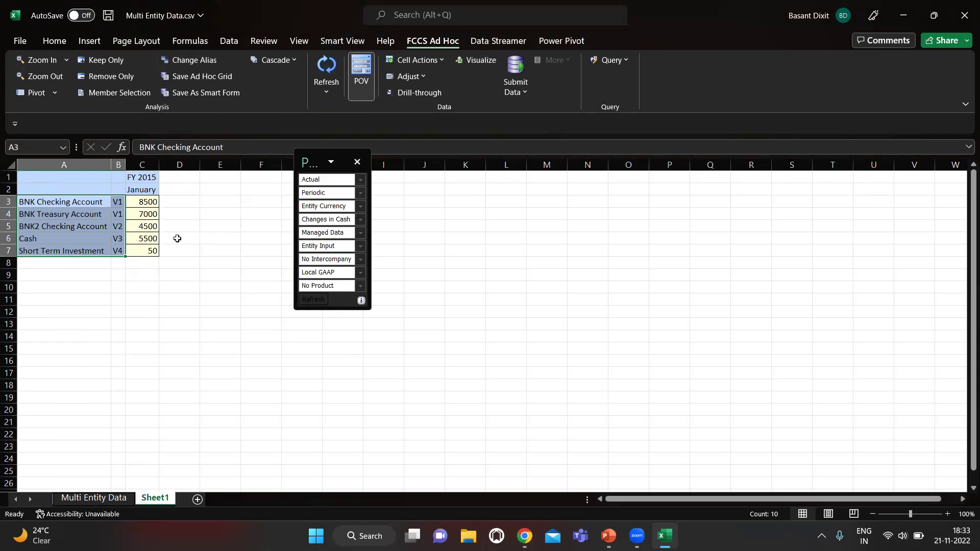
click(220, 216)
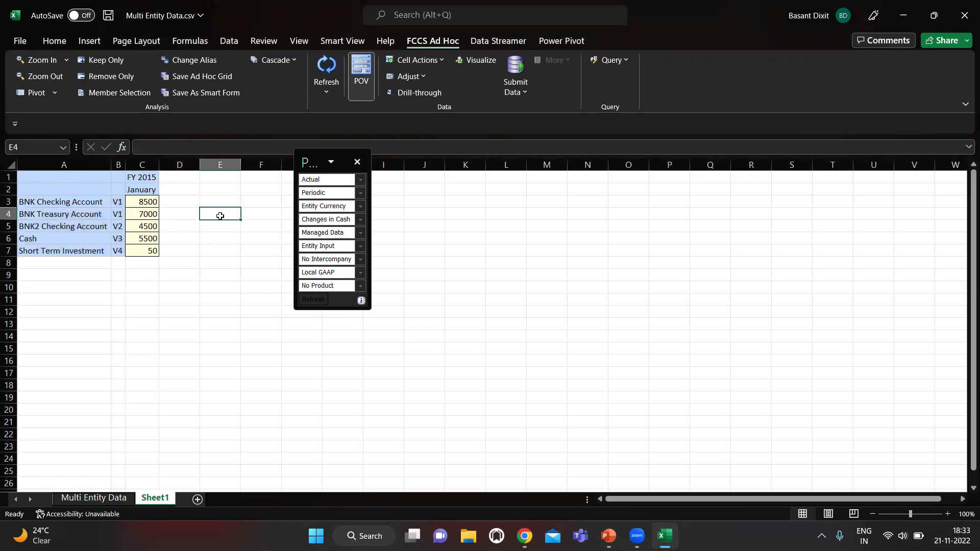
- Place Excel beside the Data Management browser window and compare the grid amounts with the Amount column in the workbench
key(F6)
key(Escape)
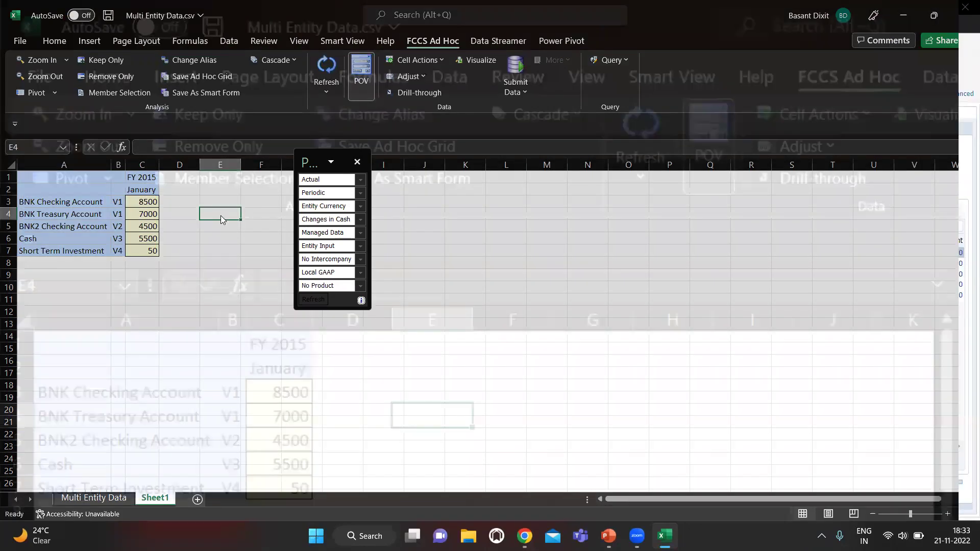
key(super+Left)
key(Return)
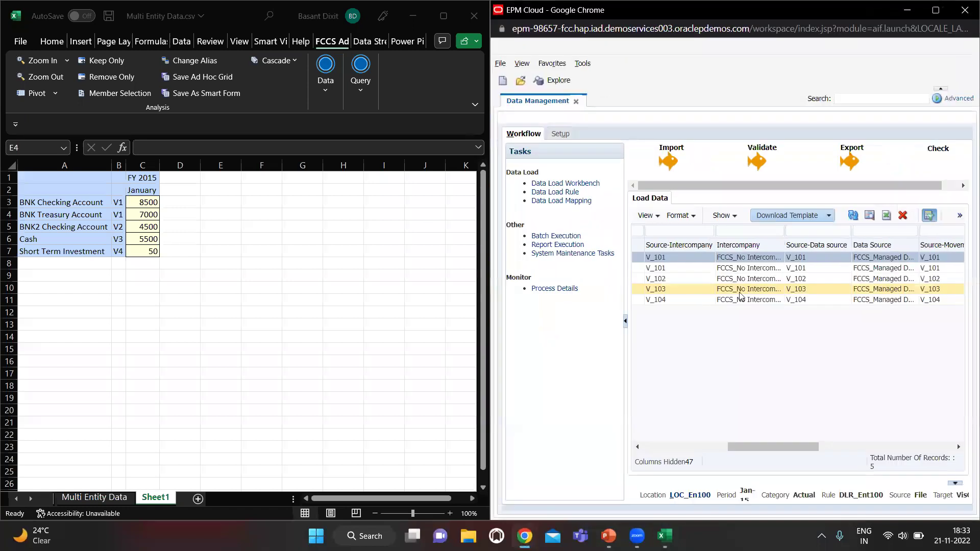
scroll(760, 298, right, 5)
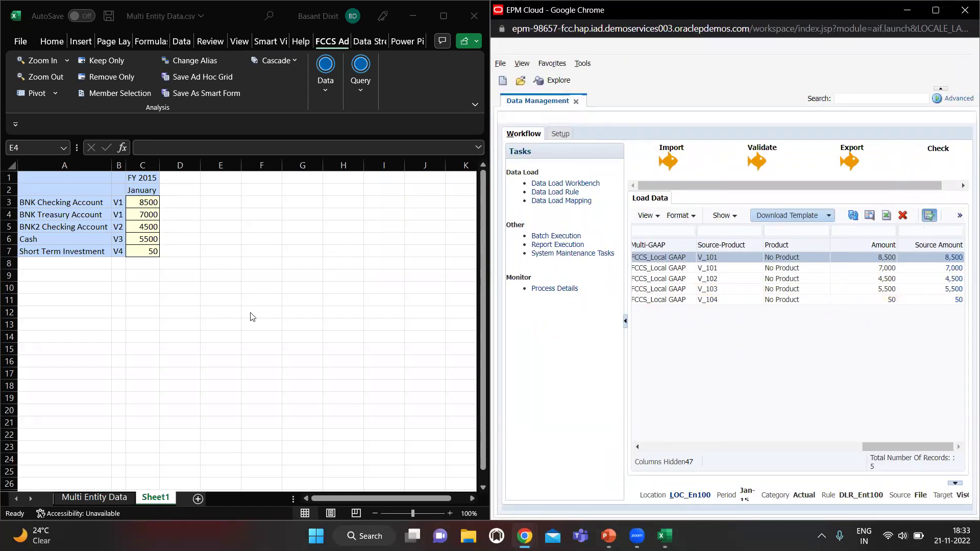
- Restore the Excel window to full size and cycle through the other open windows
click(434, 14)
click(434, 14)
key(alt+Tab)
key(alt+Tab)
key(alt+Tab)
key(alt+Tab)
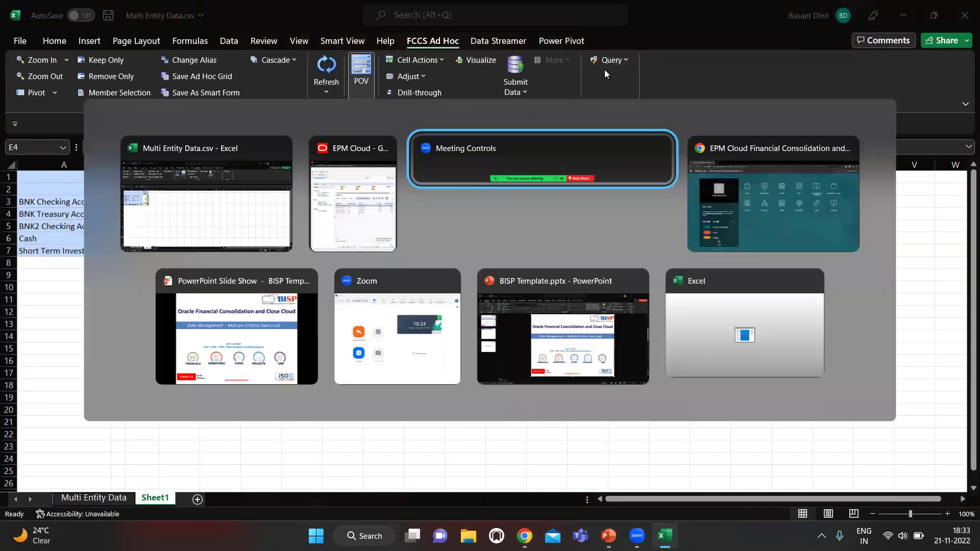